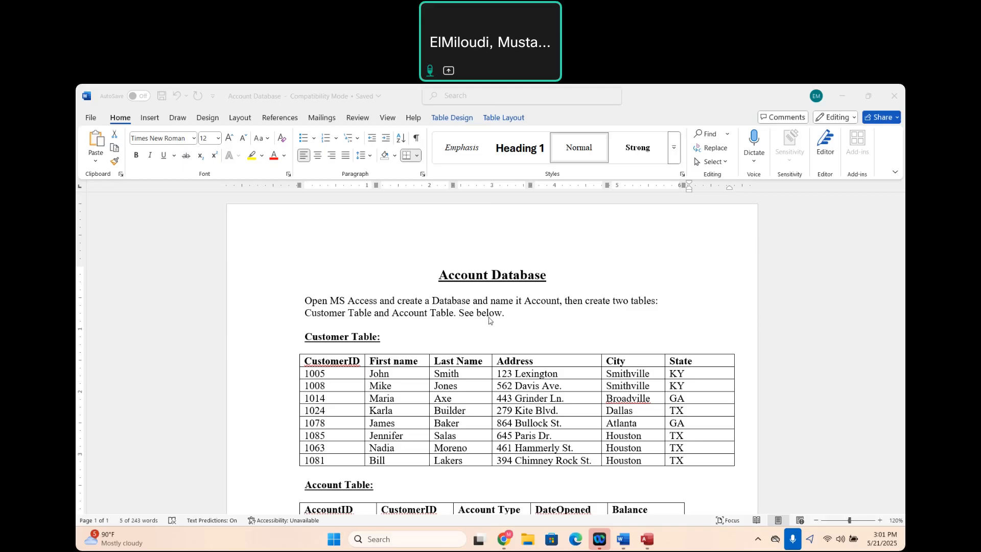
# Step: Review the Customer and Account table data and the required queries in the Account Database assignment document
pyautogui.scroll(-1, 489, 320)
pyautogui.scroll(-1, 489, 321)
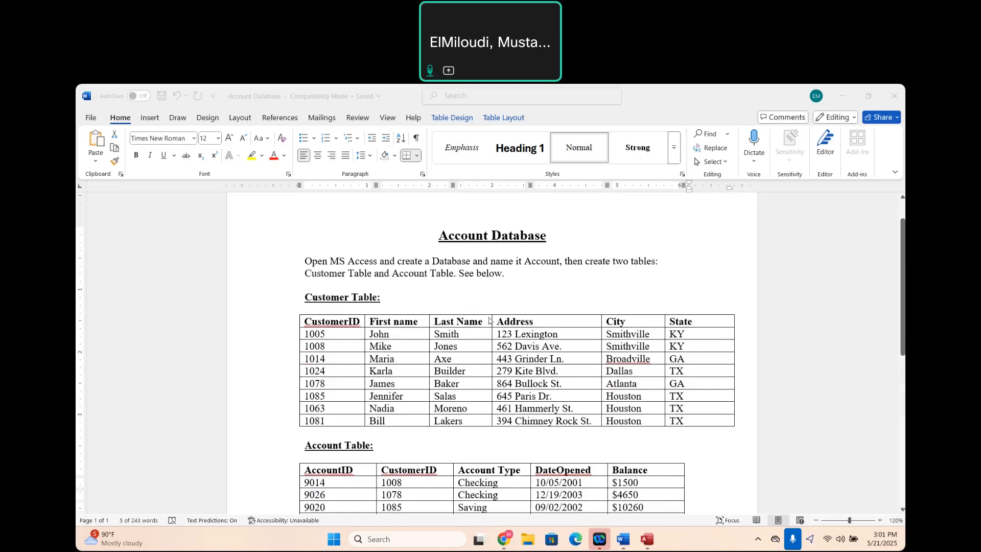
pyautogui.scroll(-3, 489, 321)
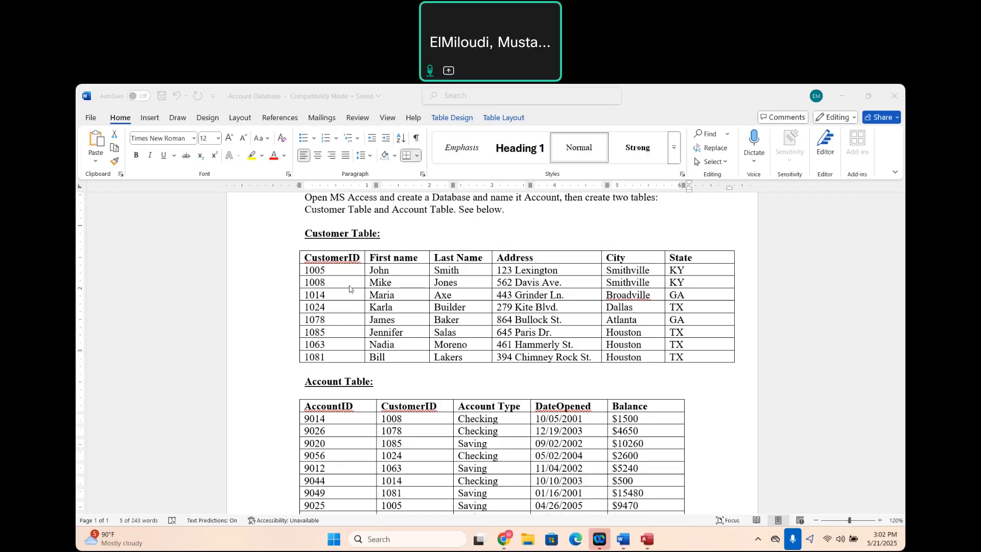
pyautogui.scroll(-3, 349, 288)
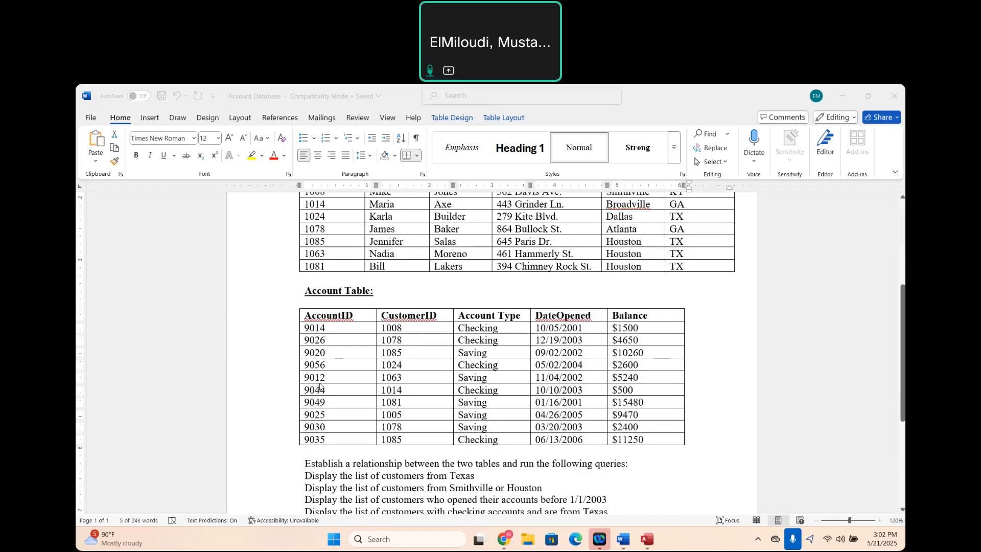
pyautogui.scroll(2, 320, 386)
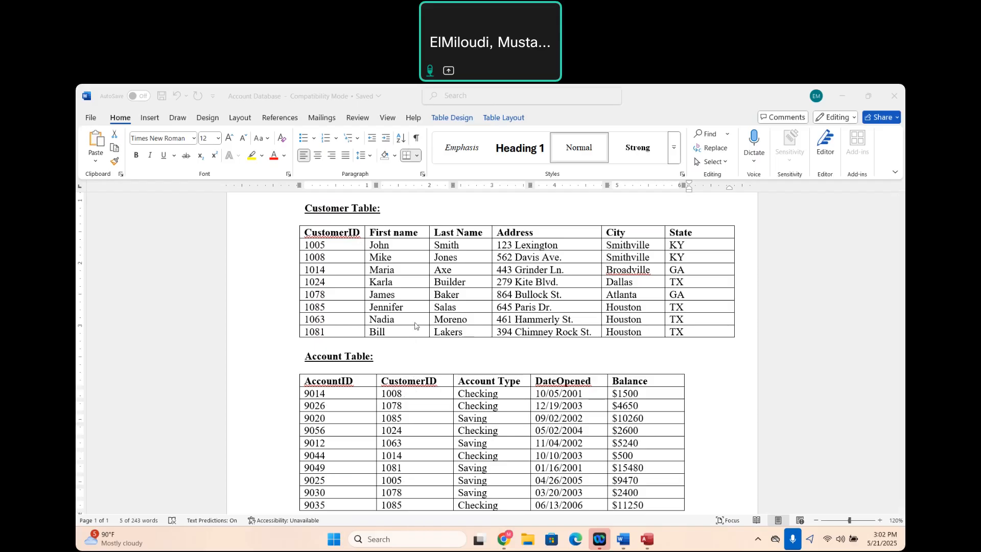
pyautogui.scroll(-3, 414, 425)
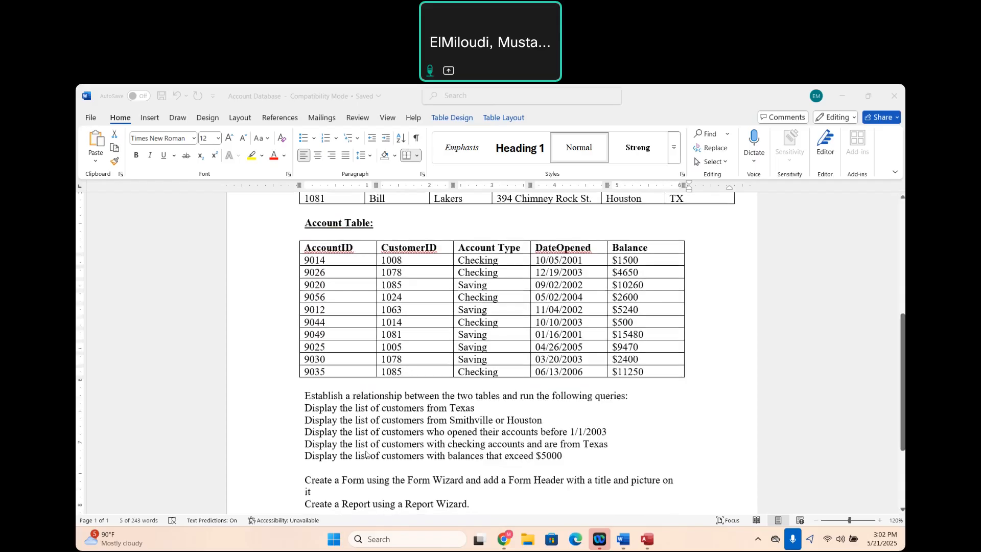
pyautogui.scroll(1, 437, 440)
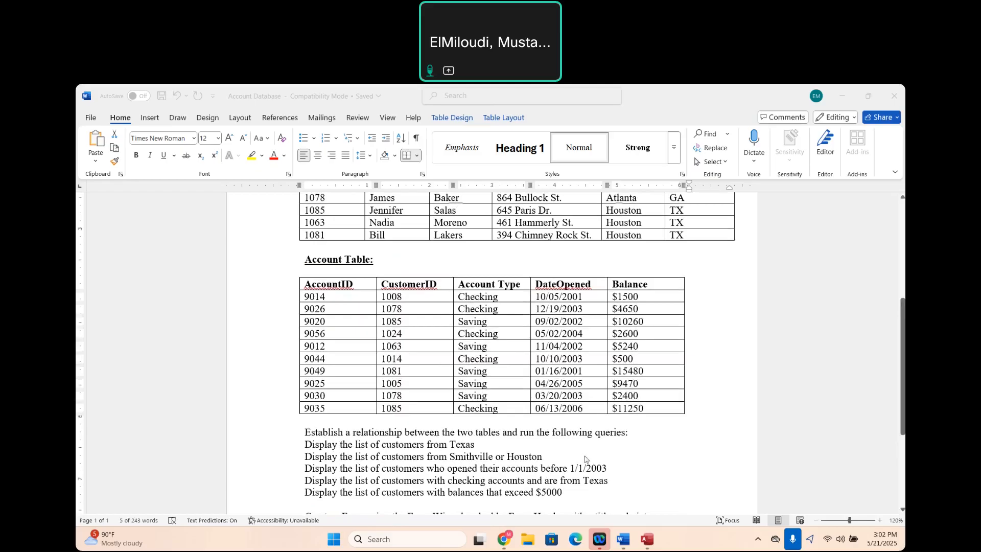
# Step: Launch Microsoft Access and start a new blank database
pyautogui.click(408, 538)
pyautogui.write('ac')
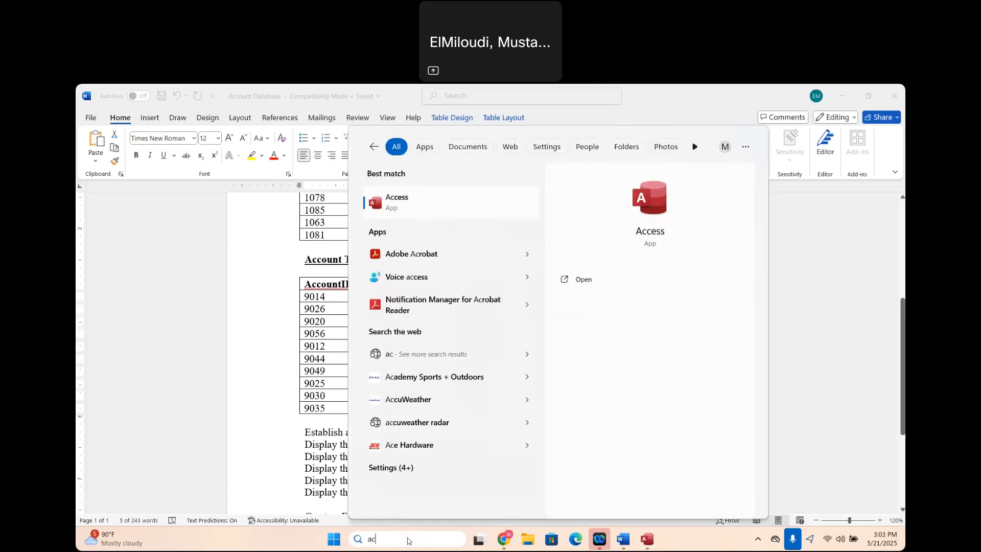
pyautogui.write('cess')
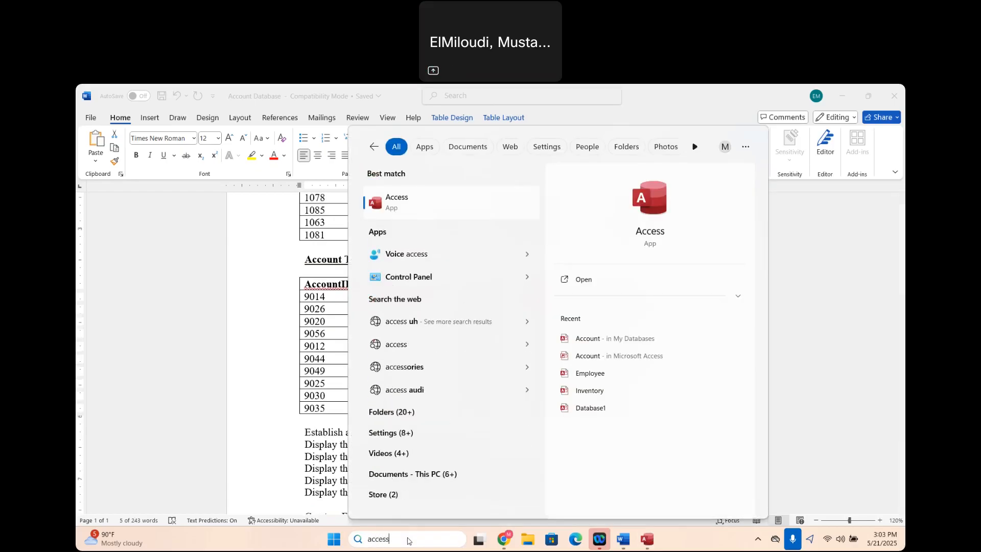
pyautogui.click(398, 201)
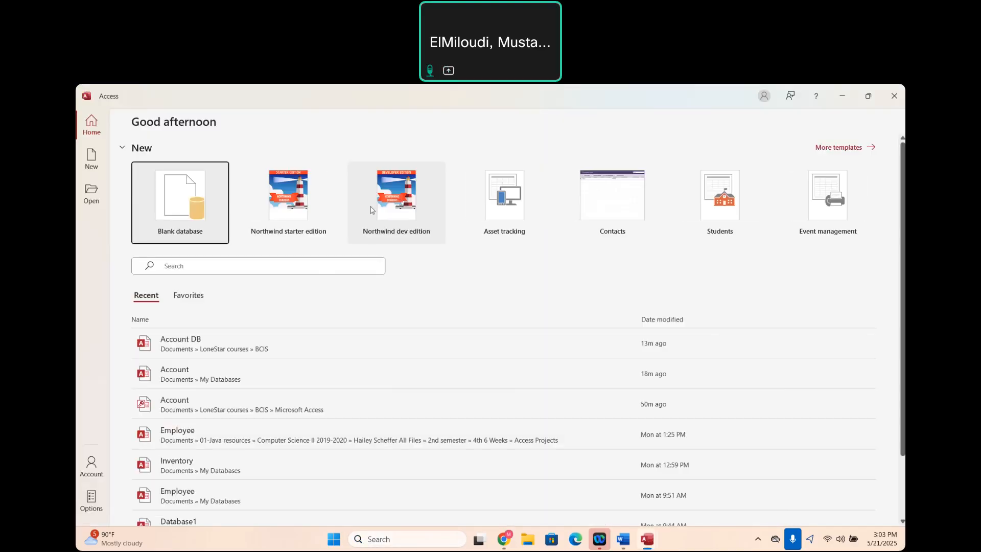
pyautogui.click(175, 201)
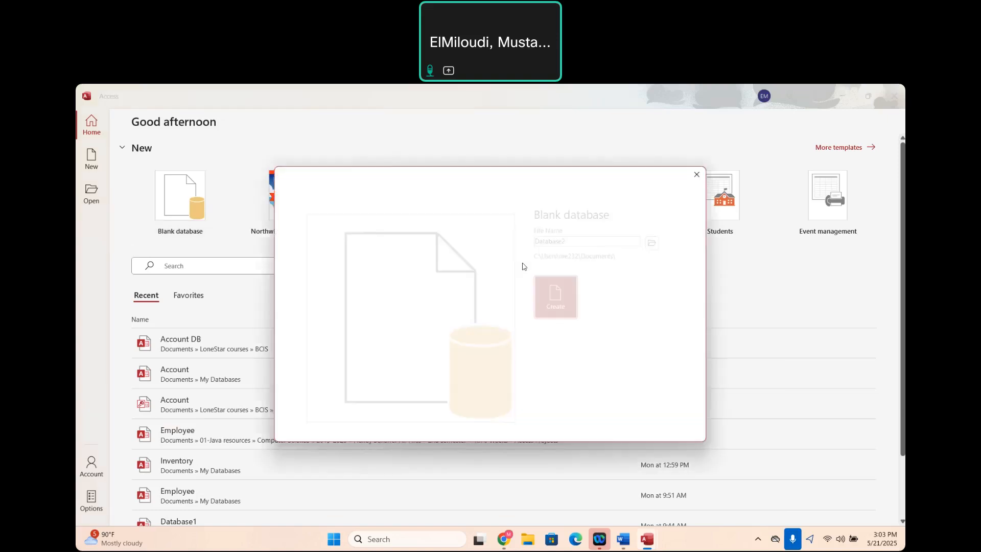
# Step: Choose the Account DB folder inside Documents > LoneStar courses > BCIS as the new database's save location
pyautogui.click(655, 242)
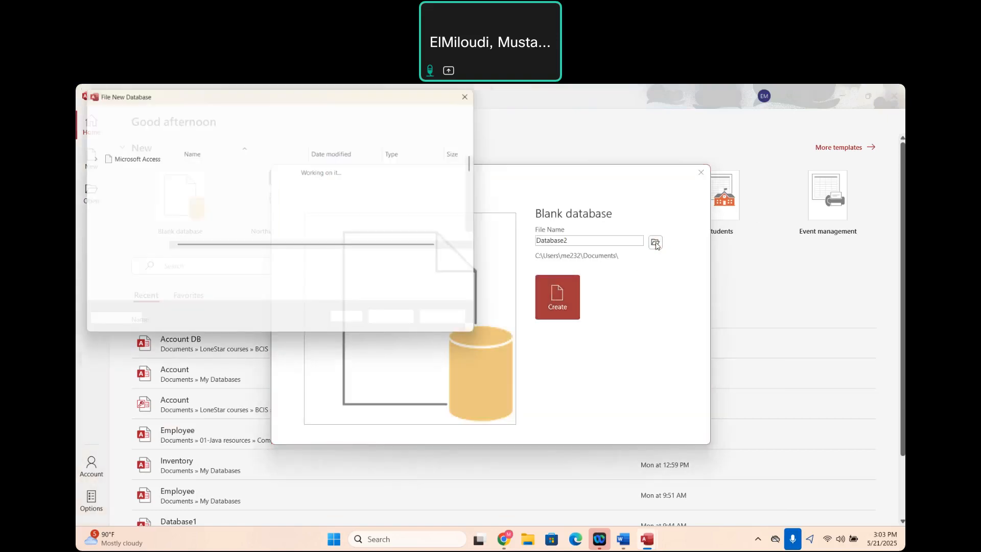
pyautogui.scroll(-4, 249, 203)
pyautogui.scroll(-3, 249, 203)
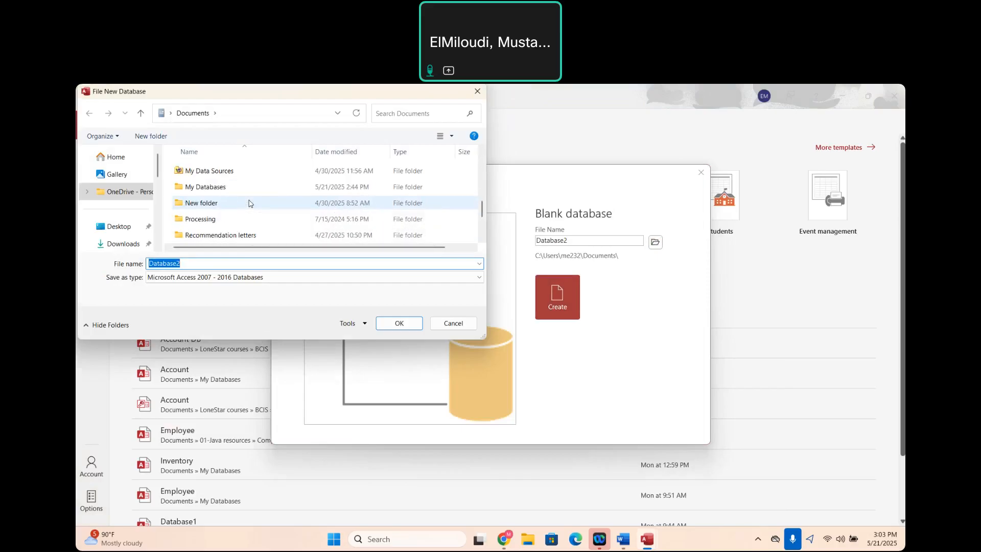
pyautogui.scroll(1, 248, 203)
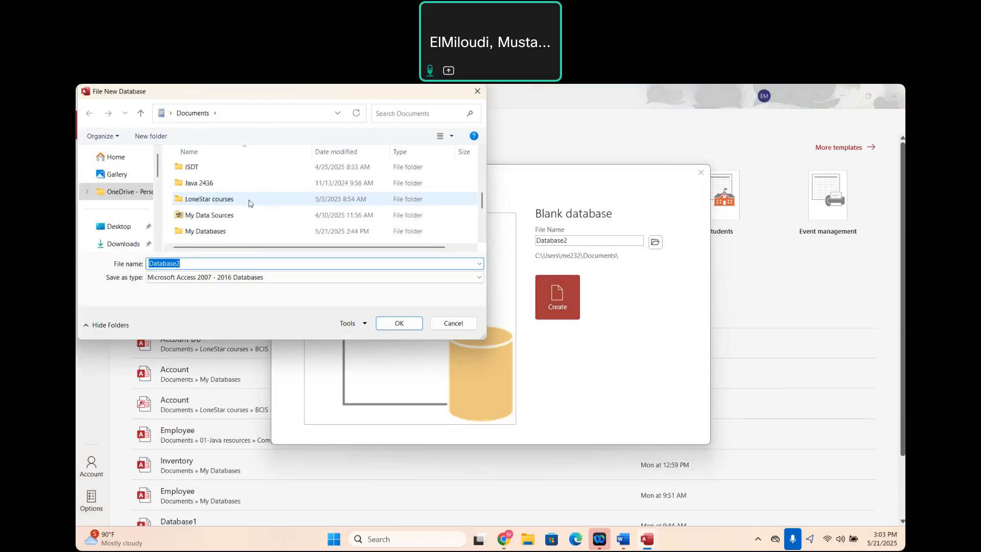
pyautogui.doubleClick(230, 200)
pyautogui.doubleClick(205, 233)
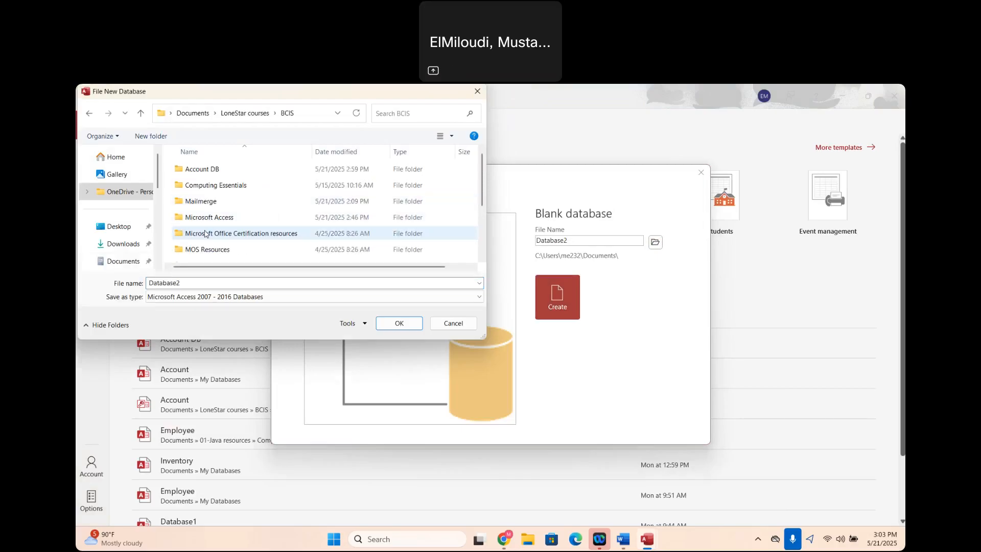
pyautogui.click(207, 172)
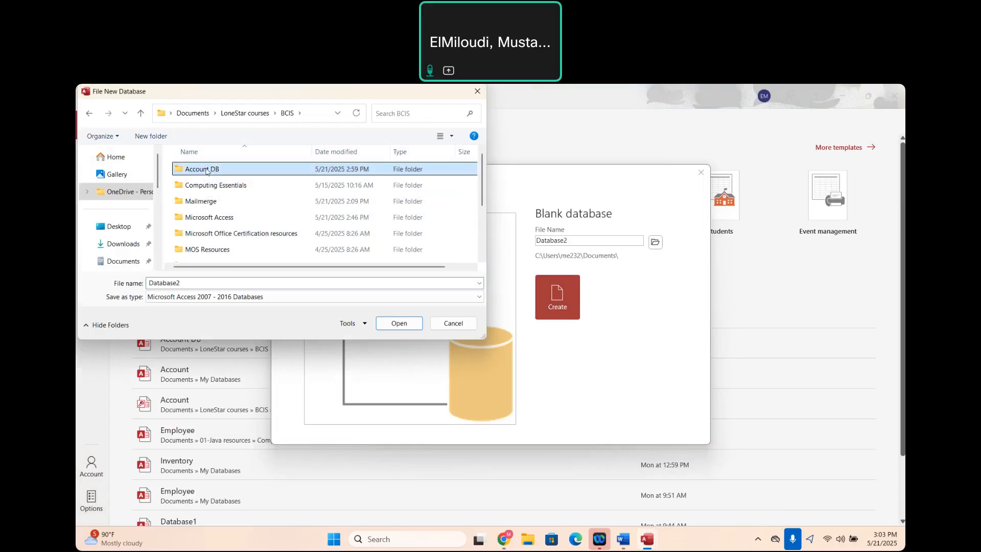
pyautogui.doubleClick(207, 172)
# Step: Name the database file Account DB and create it
pyautogui.click(203, 280)
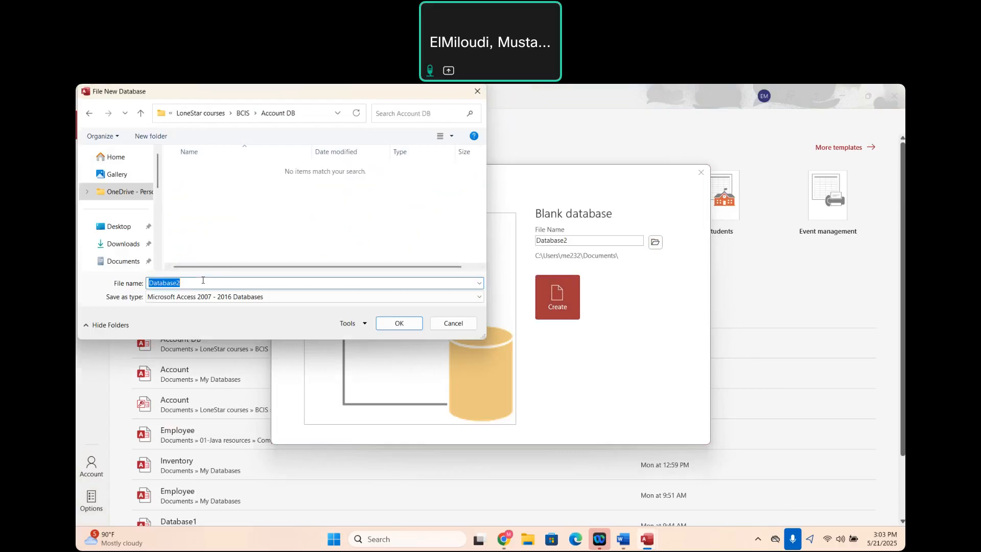
pyautogui.write('Account DB')
pyautogui.click(398, 324)
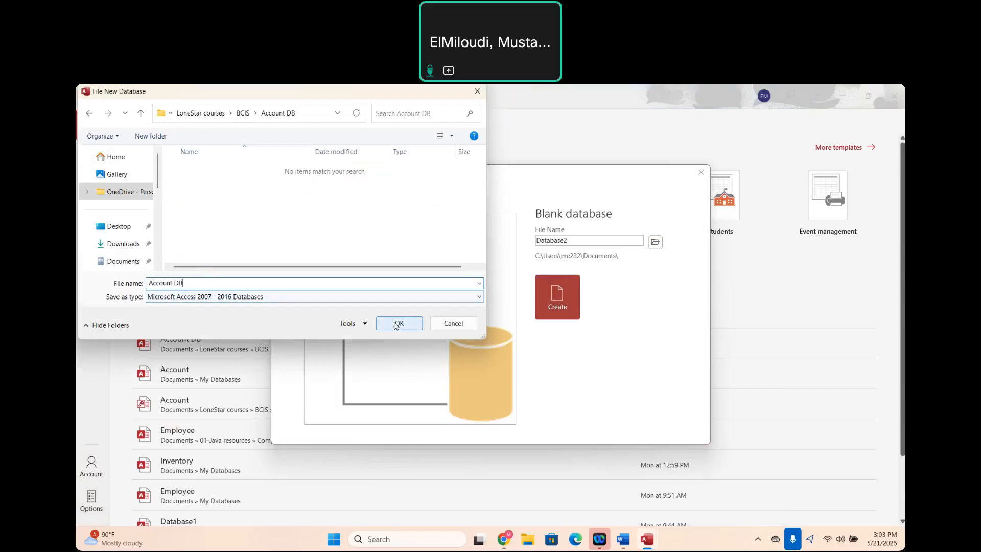
pyautogui.click(561, 307)
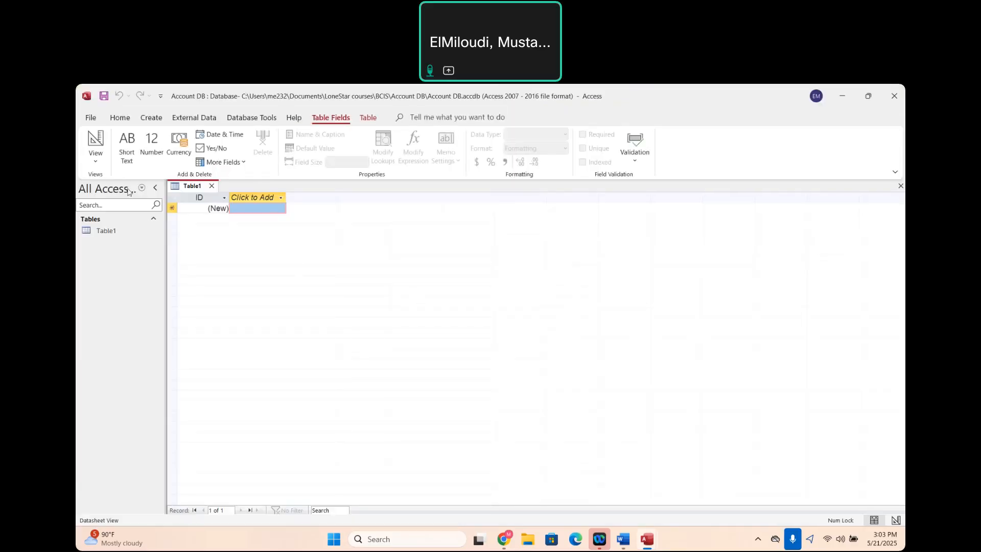
# Step: Switch the initial table to Design View, saving it under the name Customer
pyautogui.click(96, 156)
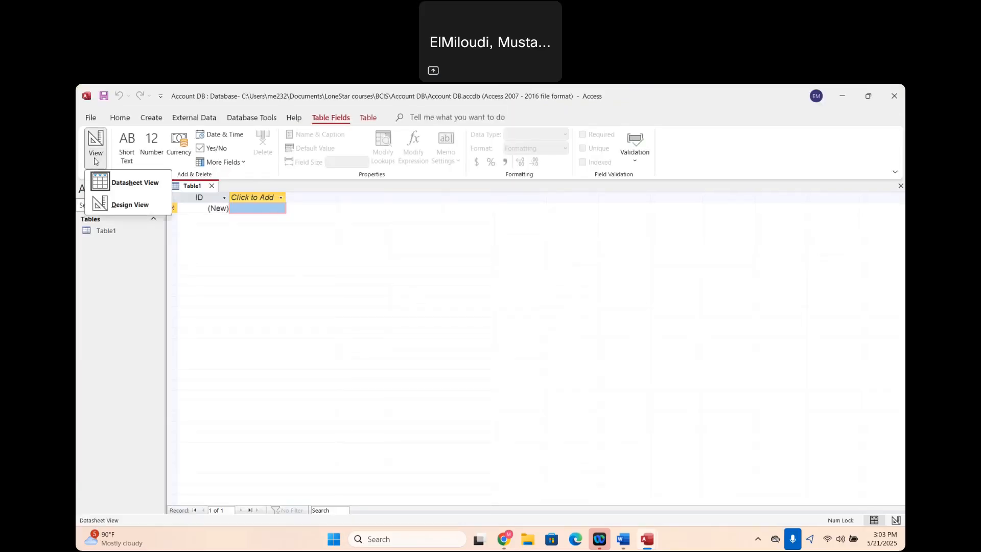
pyautogui.click(123, 205)
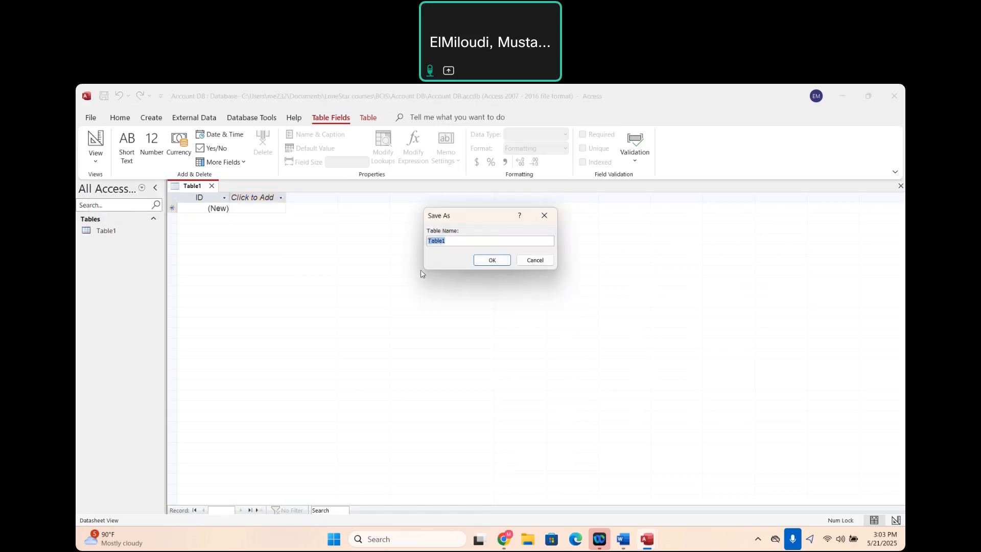
pyautogui.write('Customer')
pyautogui.click(493, 260)
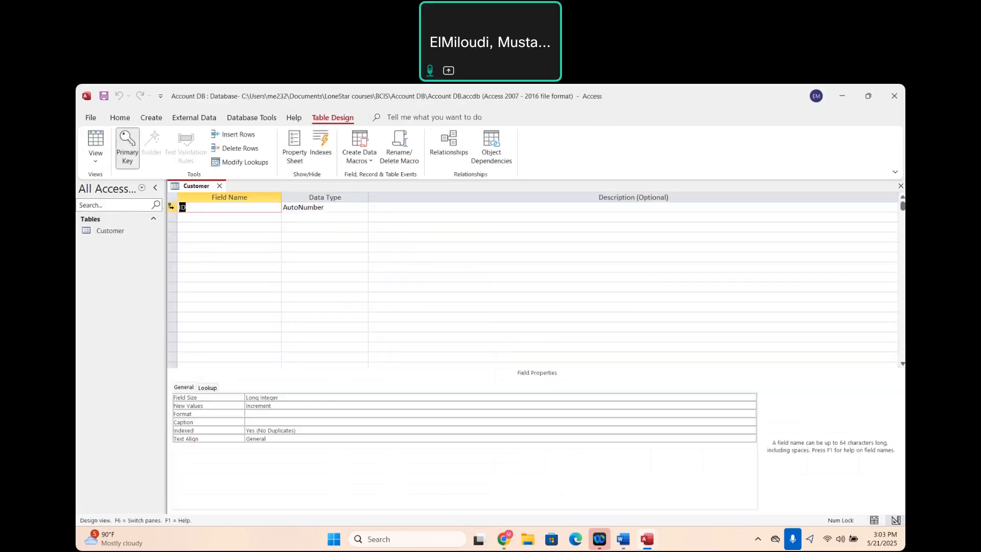
# Step: Rename the Customer table's ID field to CustomerID and set its data type to Short Text
pyautogui.click(186, 207)
pyautogui.write('Custmo')
pyautogui.press('BackSpace')
pyautogui.press('BackSpace')
pyautogui.write('omer')
pyautogui.click(358, 207)
pyautogui.click(363, 207)
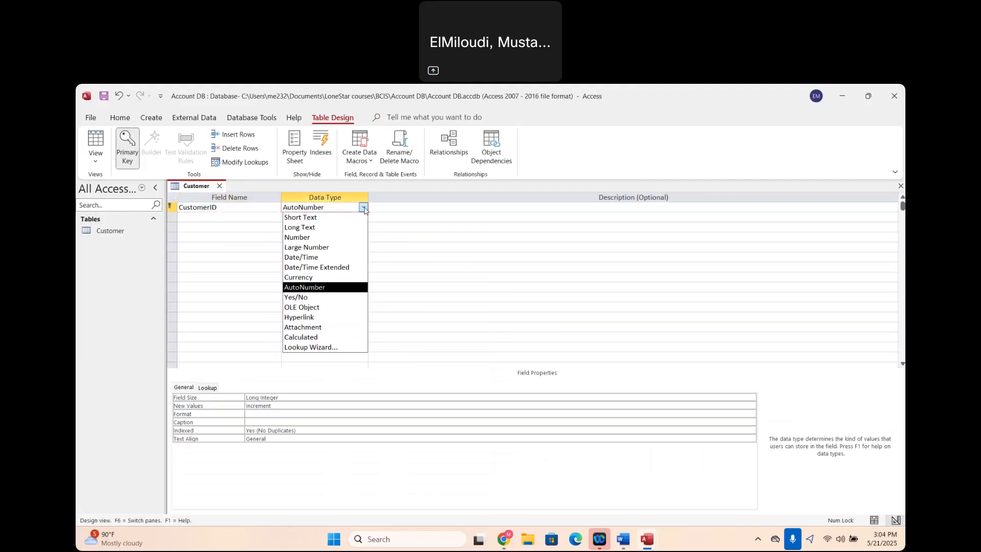
pyautogui.click(325, 219)
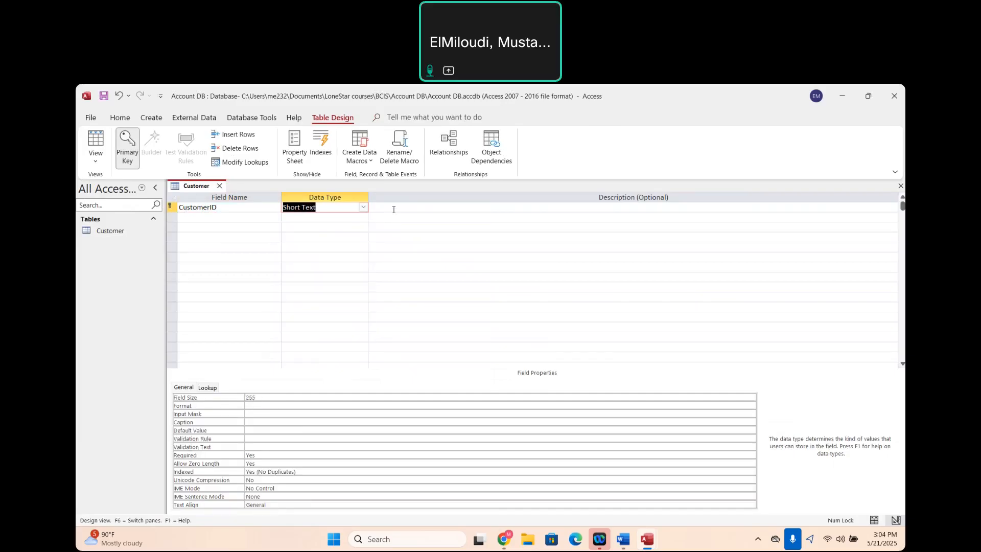
# Step: Enter "Primary key" as the description of the CustomerID field
pyautogui.click(394, 210)
pyautogui.write('Pari')
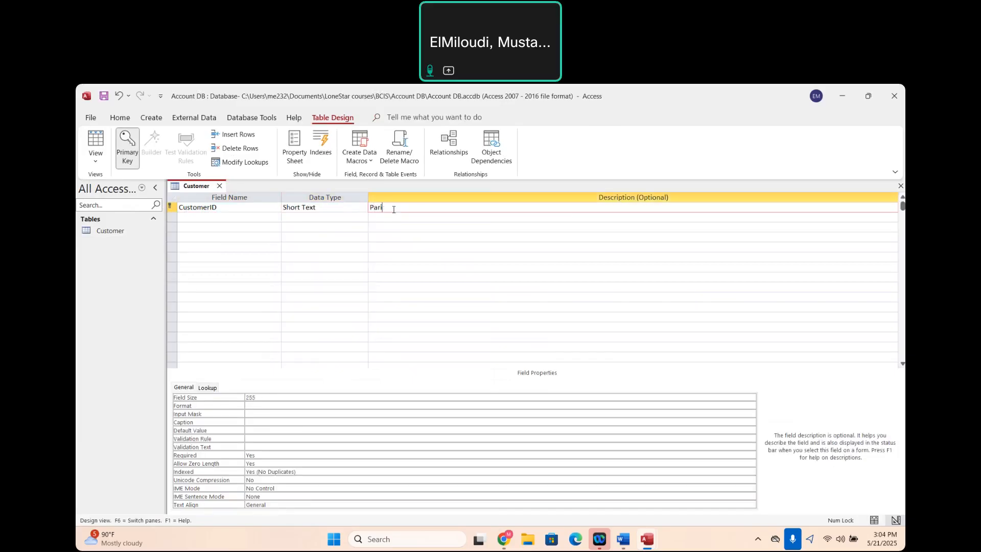
pyautogui.press('BackSpace')
pyautogui.write('rimary key')
# Step: Add the FirstName and LastName fields below CustomerID, both with the Short Text data type
pyautogui.click(248, 222)
pyautogui.write('FirstName')
pyautogui.press('Tab')
pyautogui.press('Tab')
pyautogui.press('Tab')
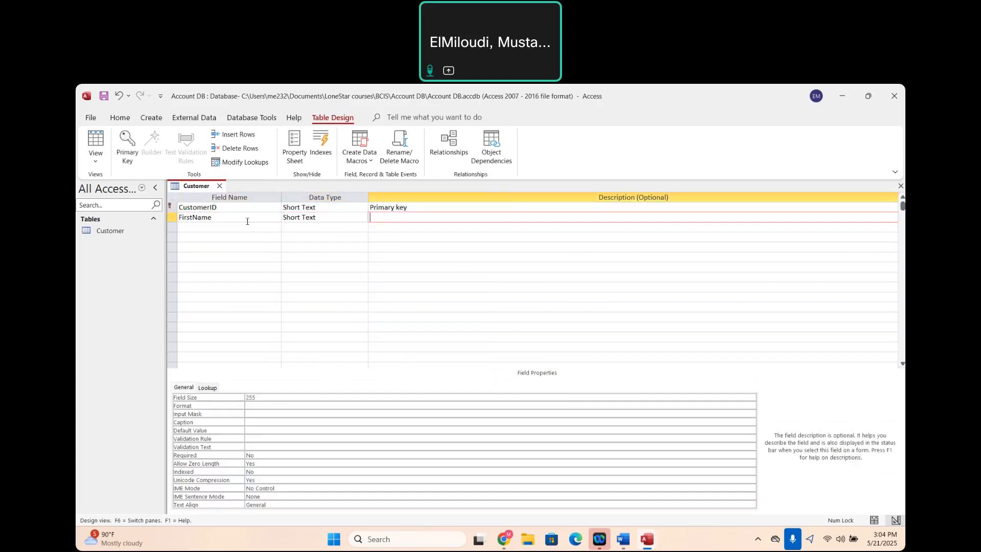
pyautogui.write('LastName')
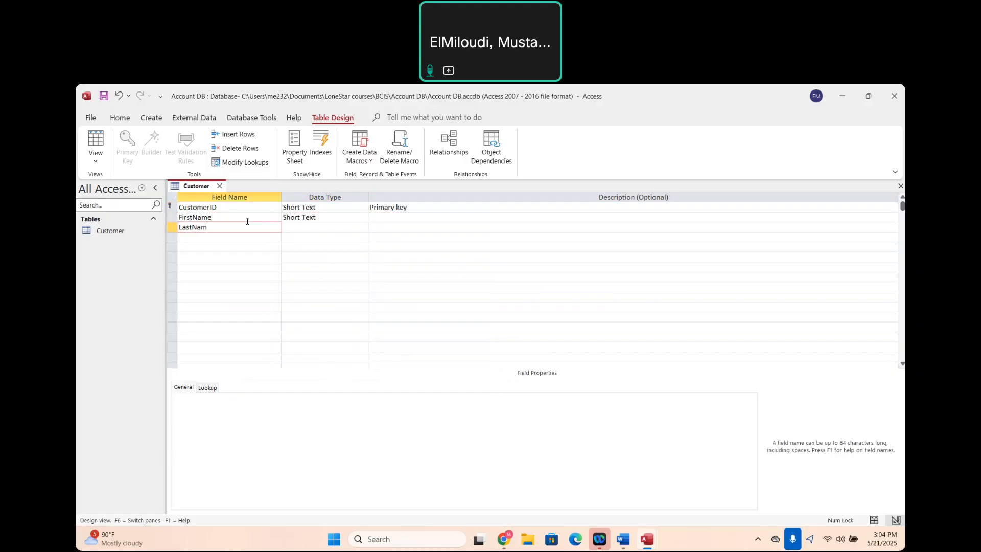
pyautogui.press('Tab')
pyautogui.press('Tab')
pyautogui.press('Tab')
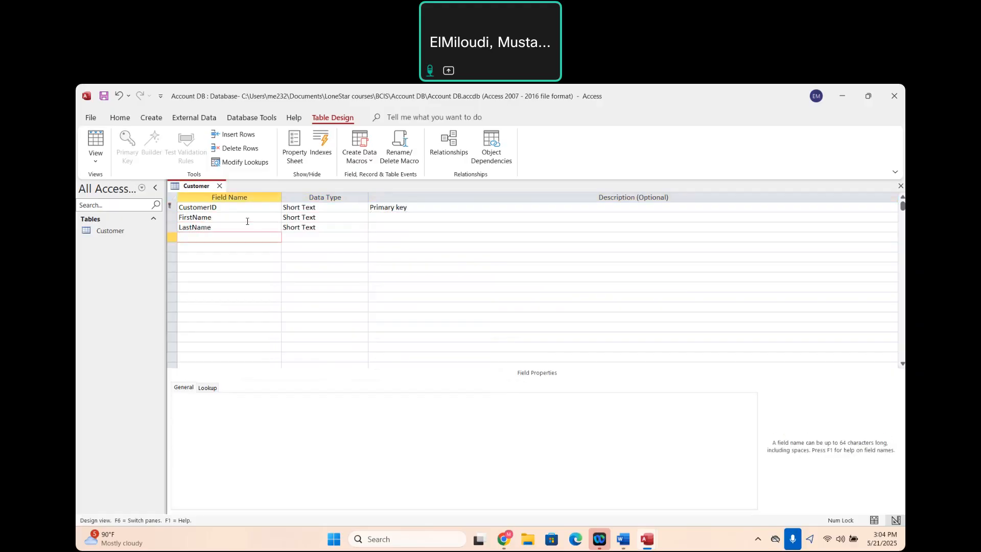
# Step: Add the Address, City and State fields below LastName, all with the Short Text data type
pyautogui.write('Address')
pyautogui.press('Tab')
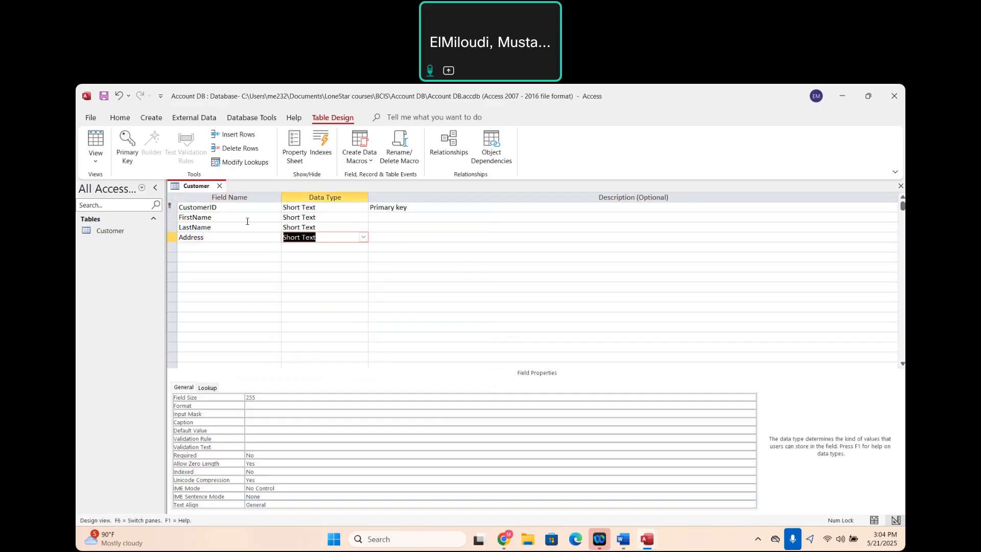
pyautogui.press('Tab')
pyautogui.press('Tab')
pyautogui.write('City')
pyautogui.press('Tab')
pyautogui.press('Tab')
pyautogui.press('Tab')
pyautogui.write('State')
pyautogui.press('Tab')
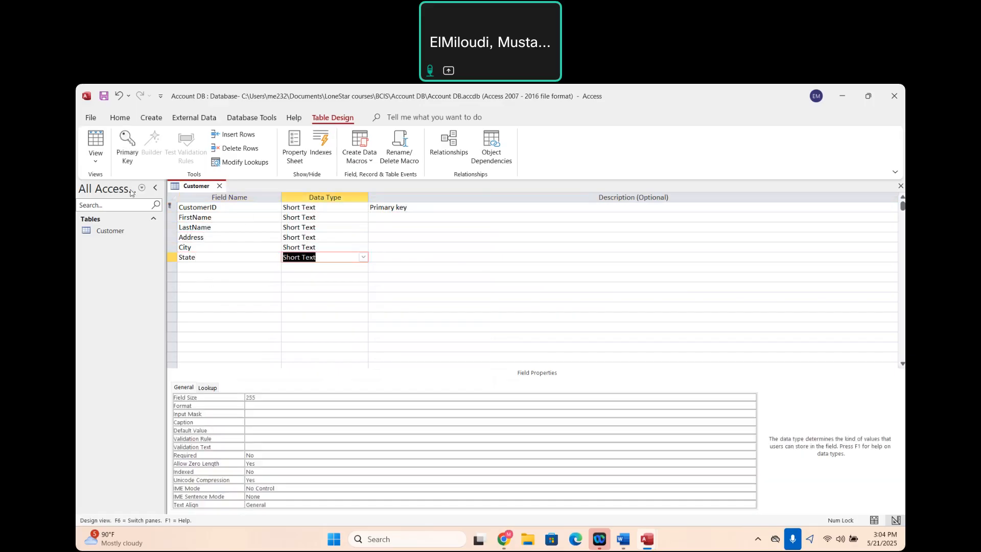
# Step: Save the Customer table's design and switch the table to Datasheet View
pyautogui.click(95, 160)
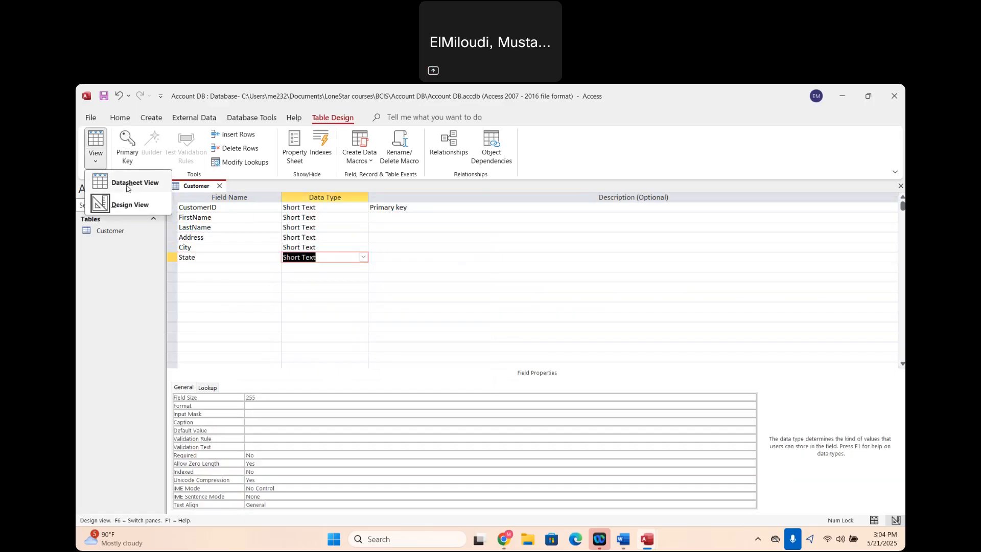
pyautogui.click(104, 178)
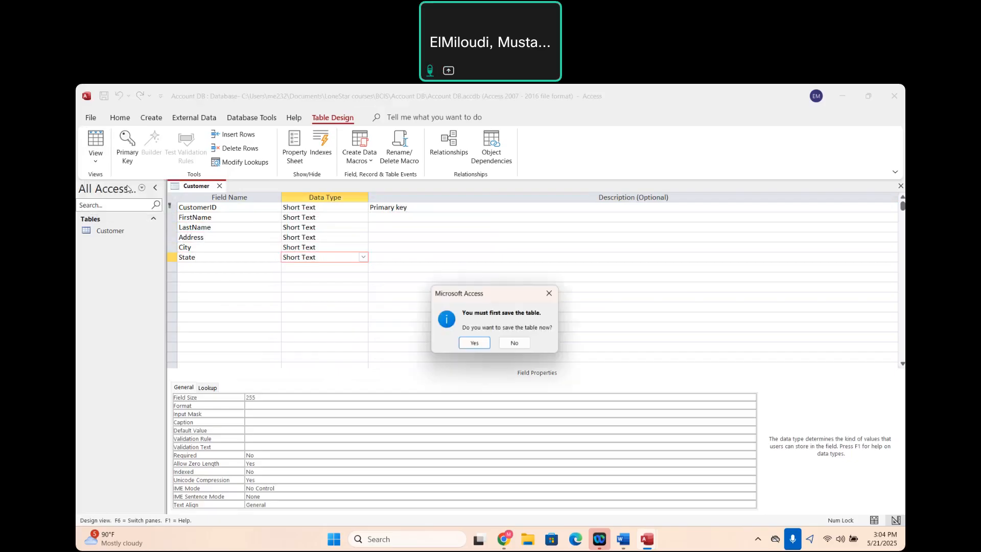
pyautogui.click(475, 343)
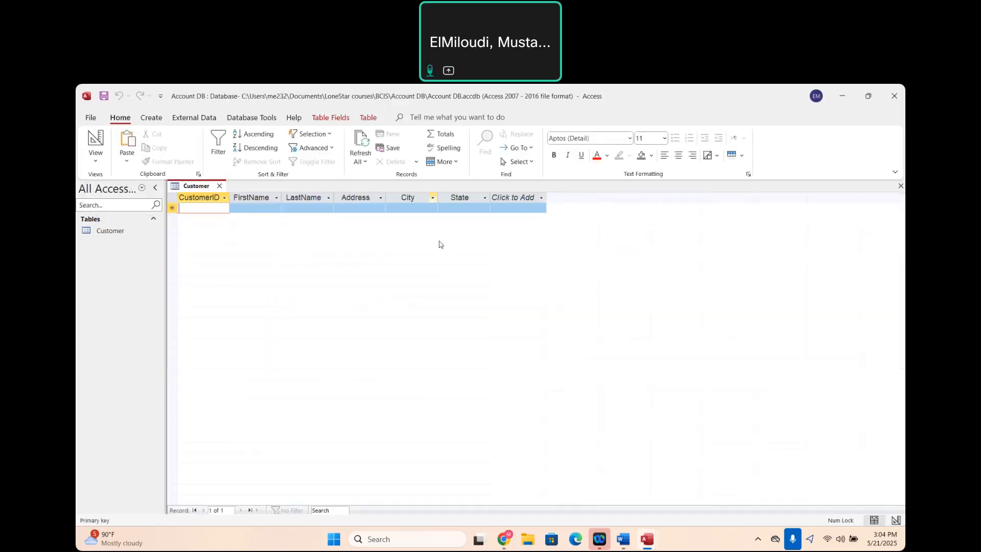
# Step: Create a second table in the database, save it as Account and open it in Design View
pyautogui.click(152, 120)
pyautogui.click(141, 148)
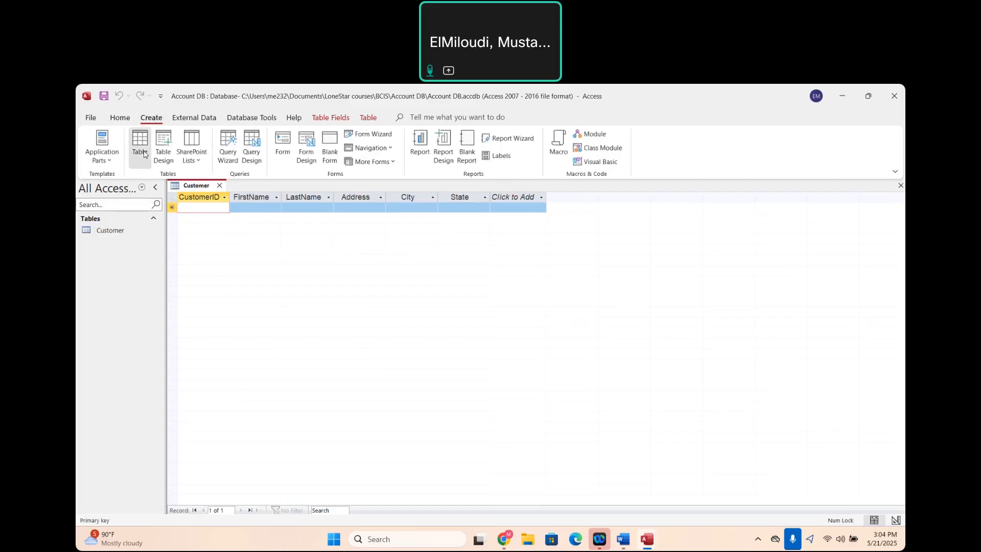
pyautogui.click(95, 162)
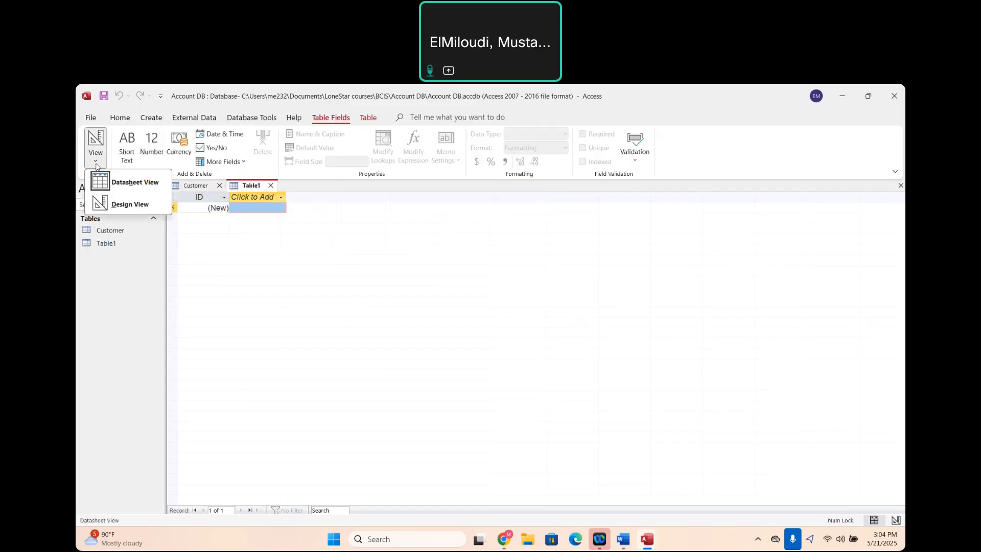
pyautogui.click(123, 204)
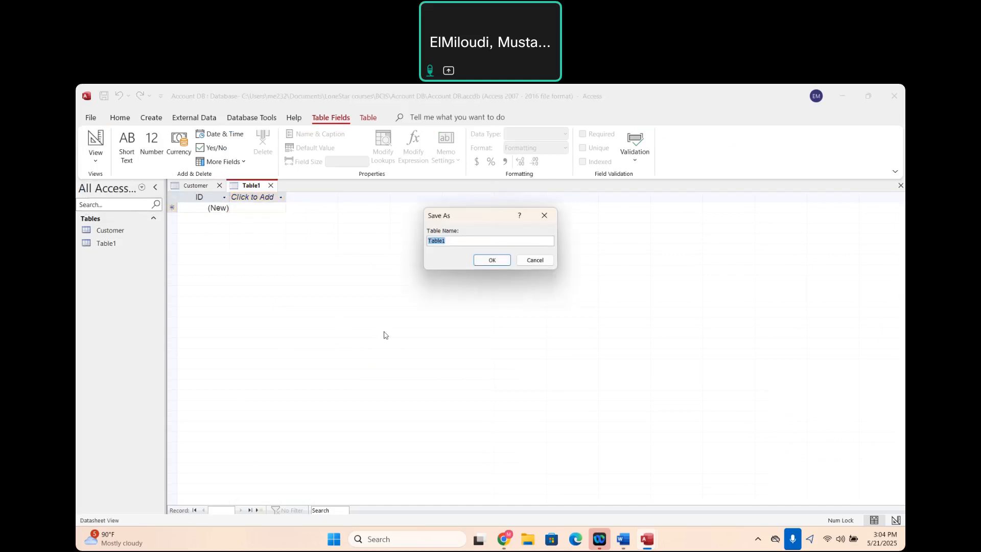
pyautogui.write('Account')
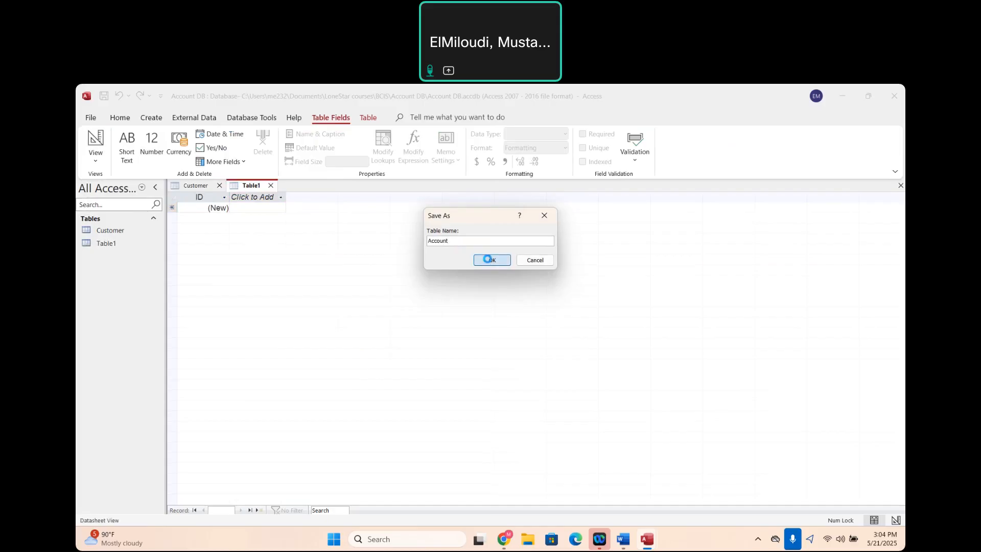
pyautogui.click(491, 262)
# Step: Rename the Account table's ID field to AccountID, set its data type to Short Text and describe it as "Primary key"
pyautogui.click(186, 209)
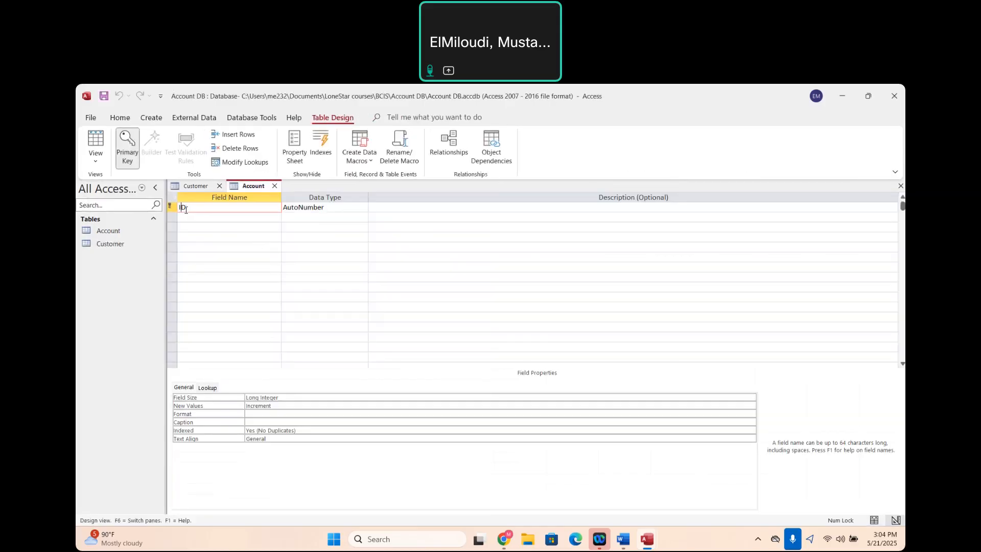
pyautogui.write('Account')
pyautogui.click(357, 207)
pyautogui.click(364, 207)
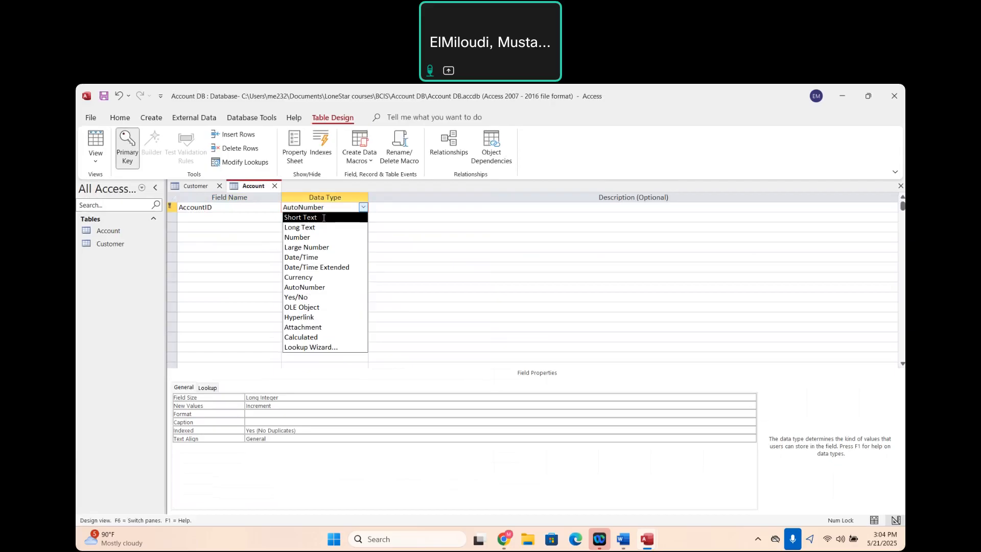
pyautogui.click(322, 215)
pyautogui.click(386, 209)
pyautogui.write('Pr')
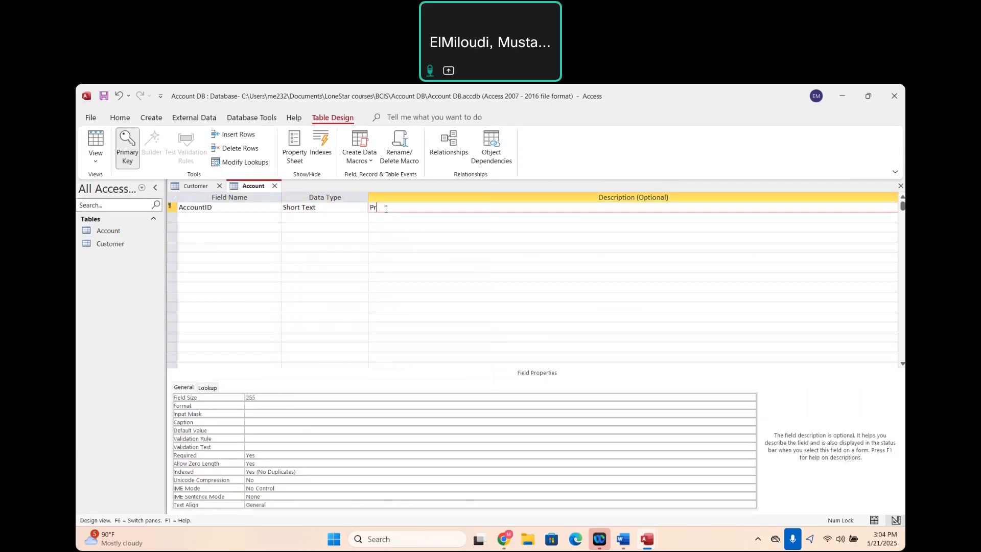
pyautogui.write('imary key')
# Step: Add a CustomeID field below AccountID with the Short Text data type and the description "Foreign key"
pyautogui.click(239, 217)
pyautogui.write('CustomeID')
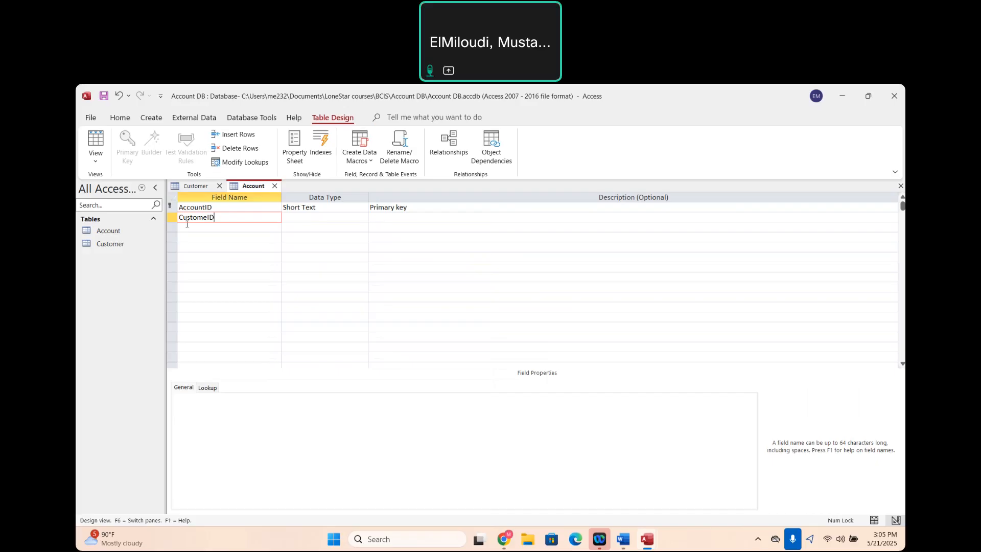
pyautogui.click(353, 219)
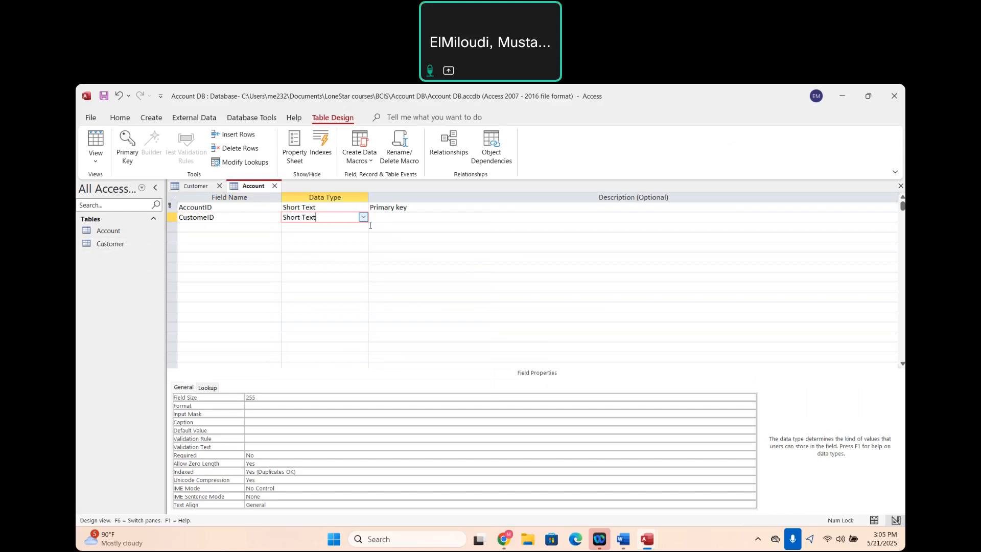
pyautogui.click(396, 220)
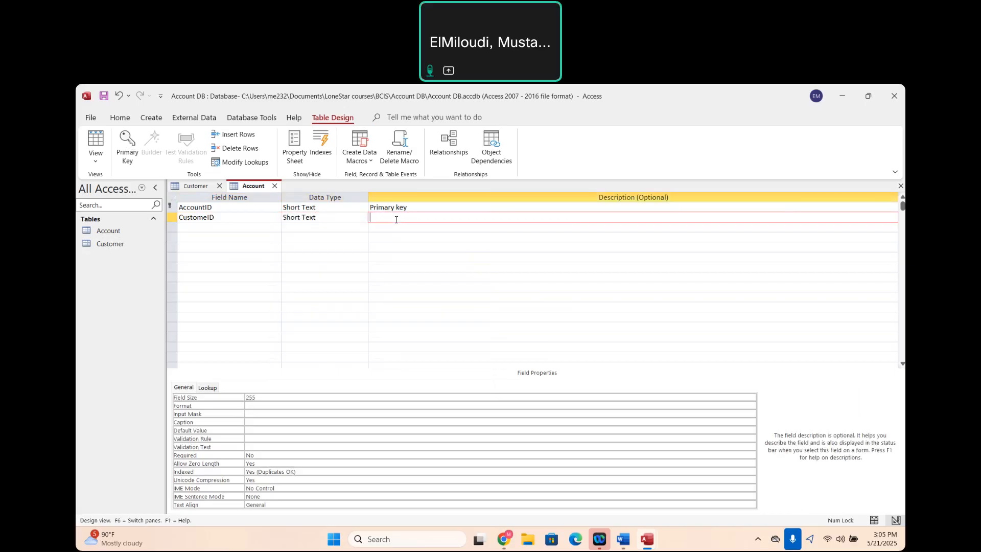
pyautogui.write('Foreign key')
# Step: Add an AccountType field below CustomeID with the Short Text data type
pyautogui.click(210, 226)
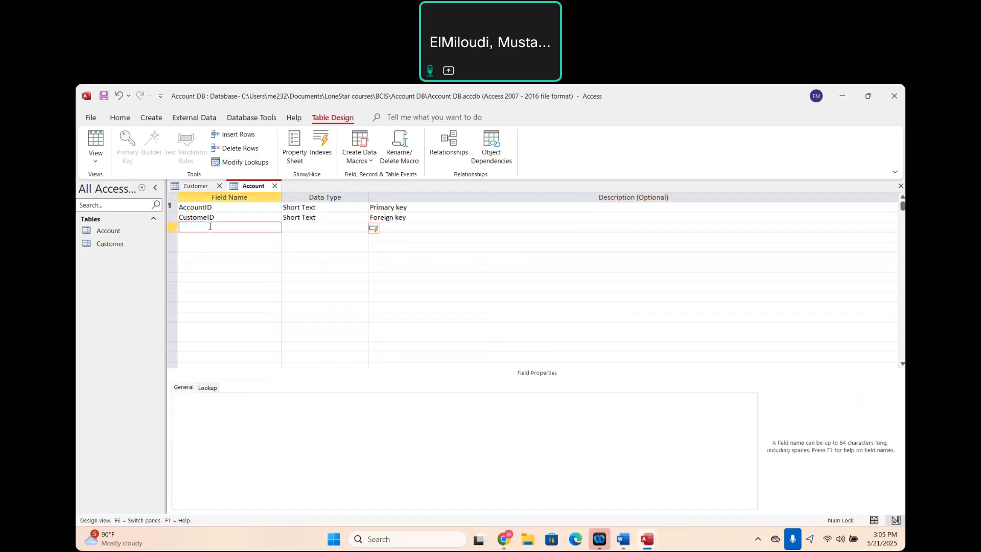
pyautogui.write('AccountType')
pyautogui.press('Tab')
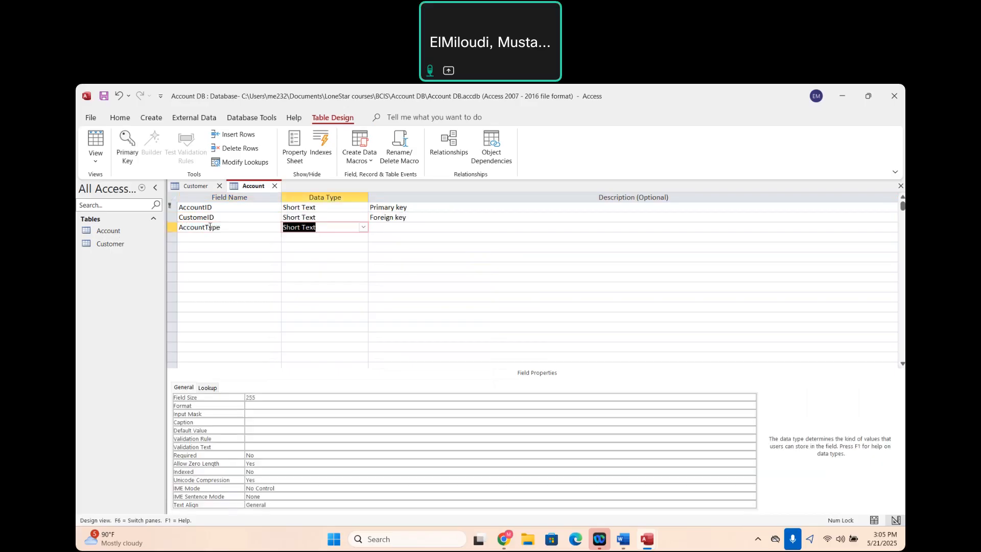
pyautogui.press('Tab')
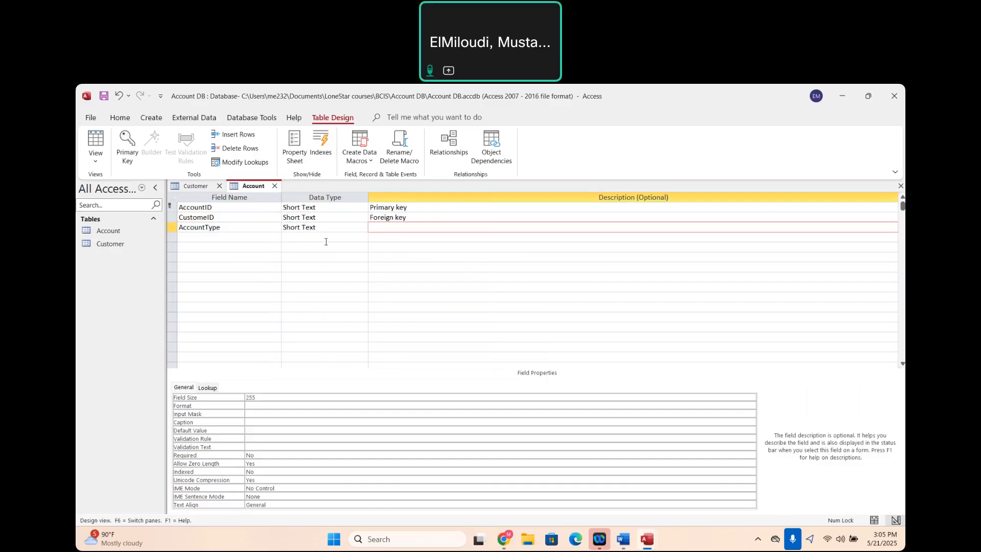
# Step: Add a DateOpened field below AccountType with the Date/Time data type and the Short Date format
pyautogui.press('Tab')
pyautogui.write('DateO')
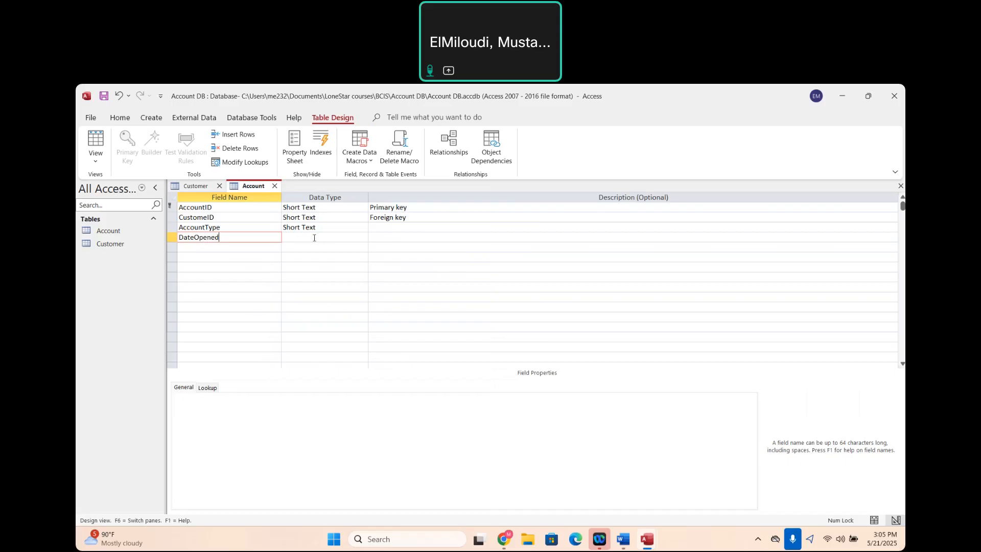
pyautogui.click(314, 237)
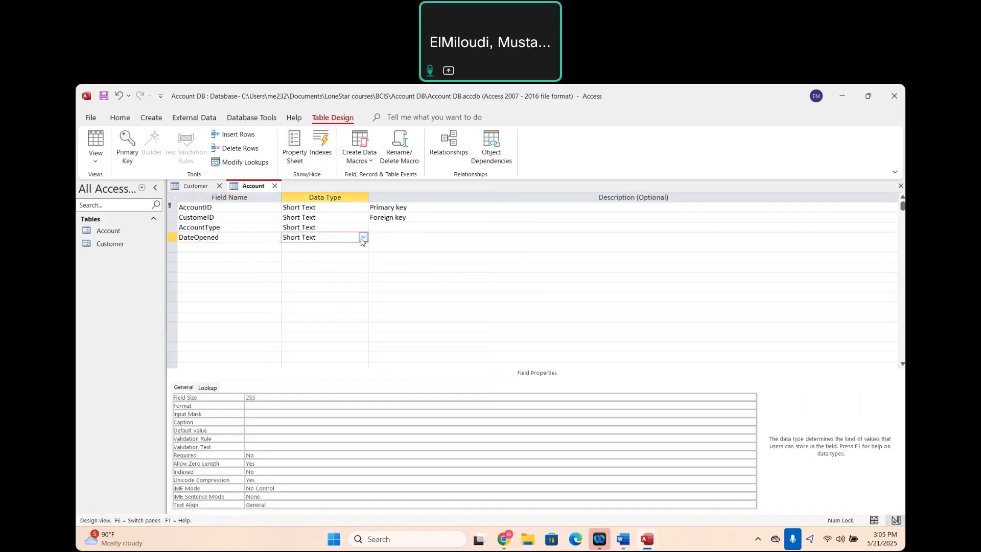
pyautogui.click(362, 237)
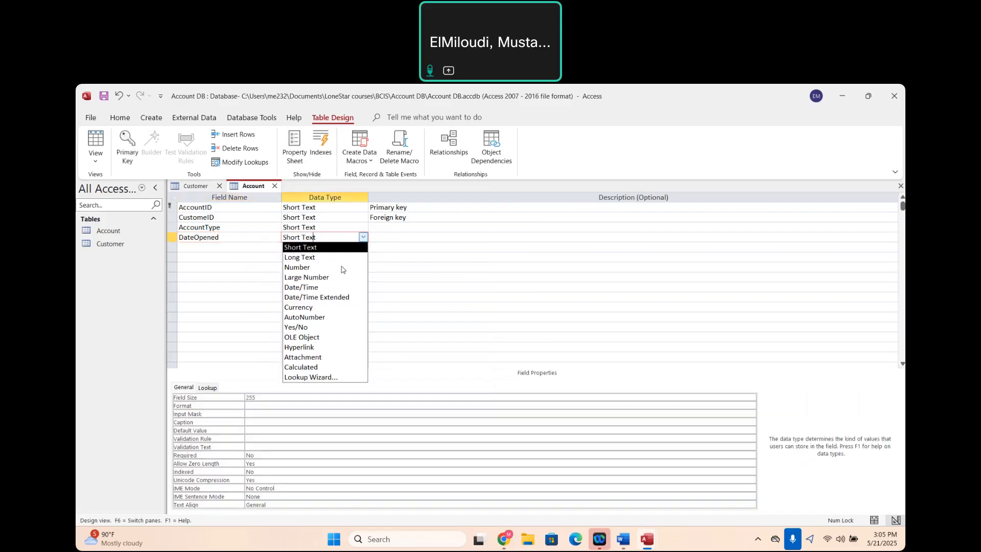
pyautogui.click(311, 287)
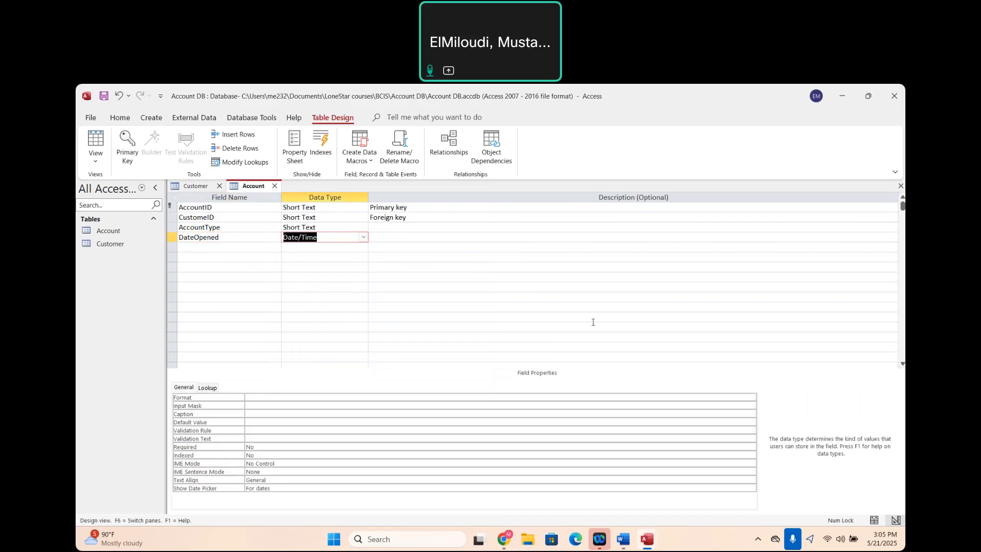
pyautogui.click(721, 397)
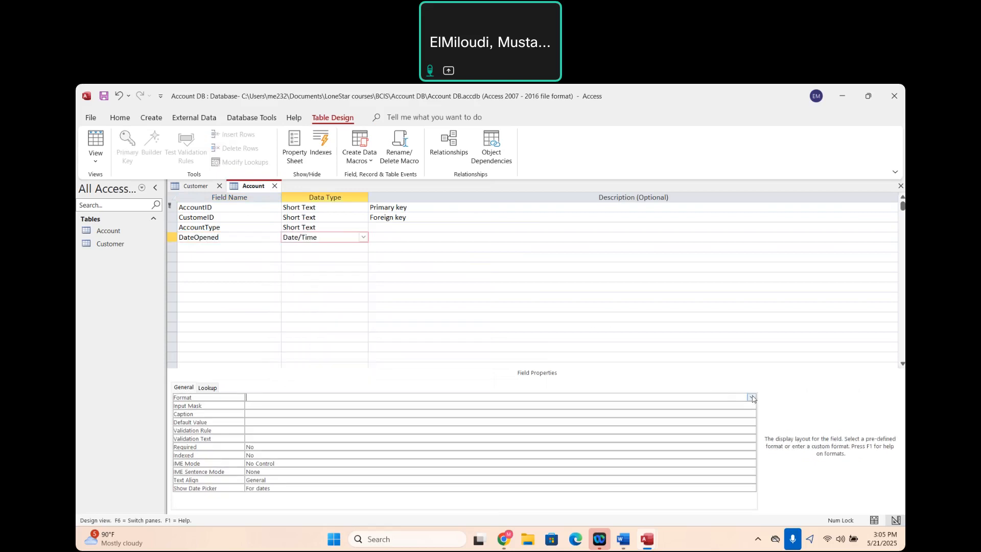
pyautogui.click(752, 398)
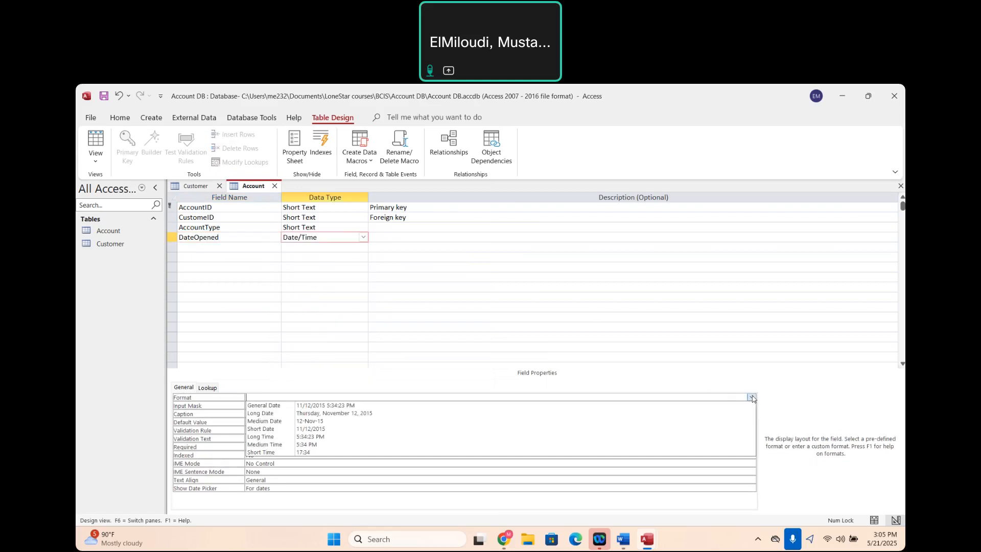
pyautogui.click(337, 430)
# Step: Add a Balance field below DateOpened with the Currency data type
pyautogui.click(238, 246)
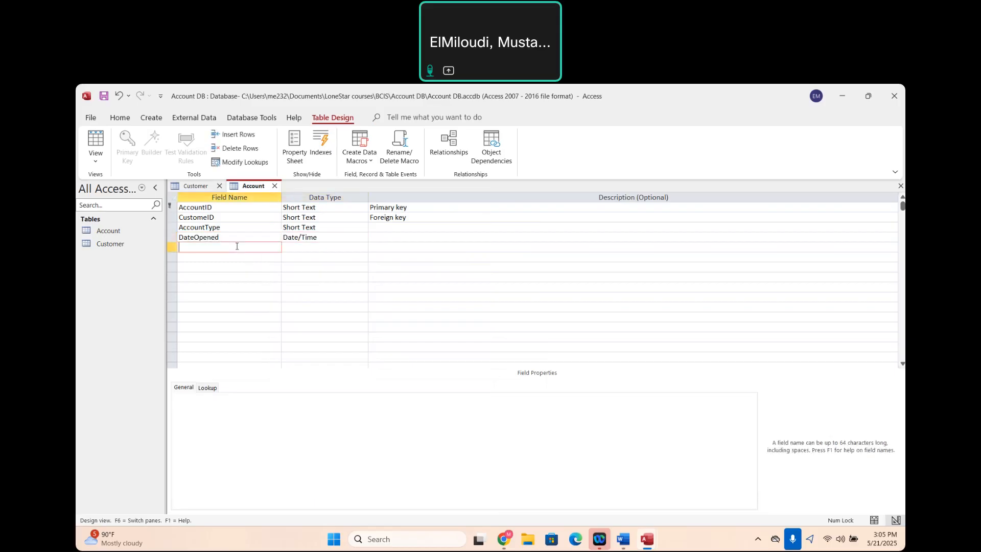
pyautogui.write('Balance')
pyautogui.press('Tab')
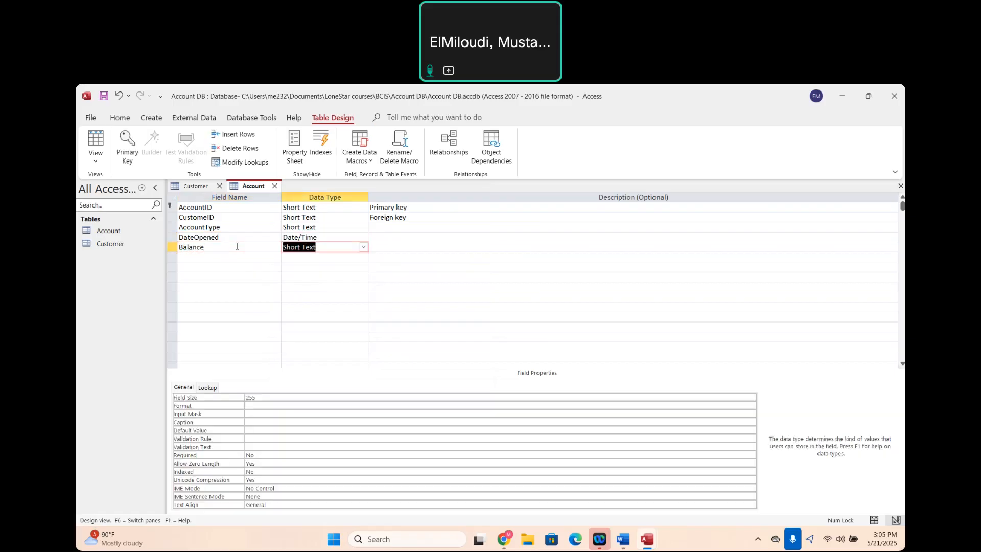
pyautogui.click(362, 247)
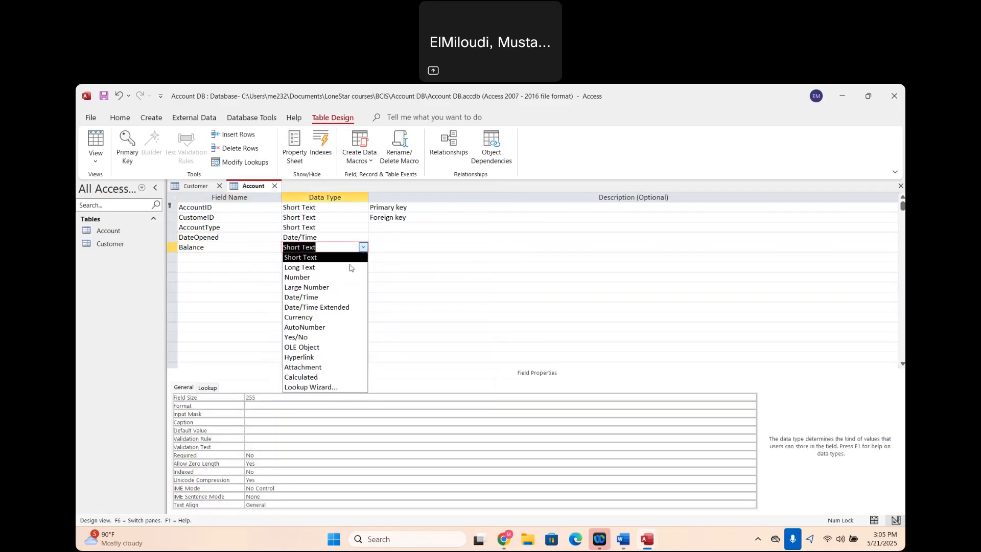
pyautogui.click(307, 316)
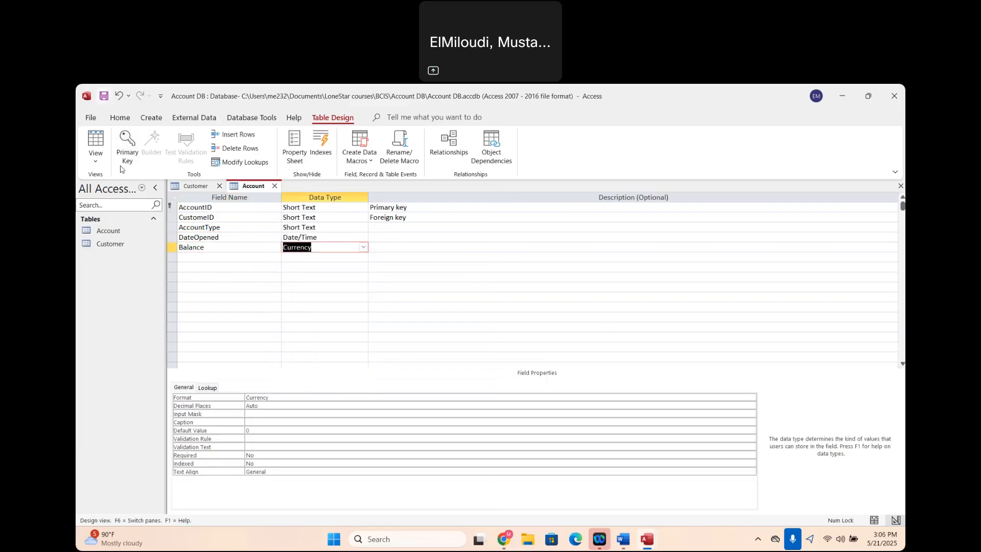
# Step: Open the Customer table in Design View and set the Address field's data type to Long Text
pyautogui.doubleClick(111, 243)
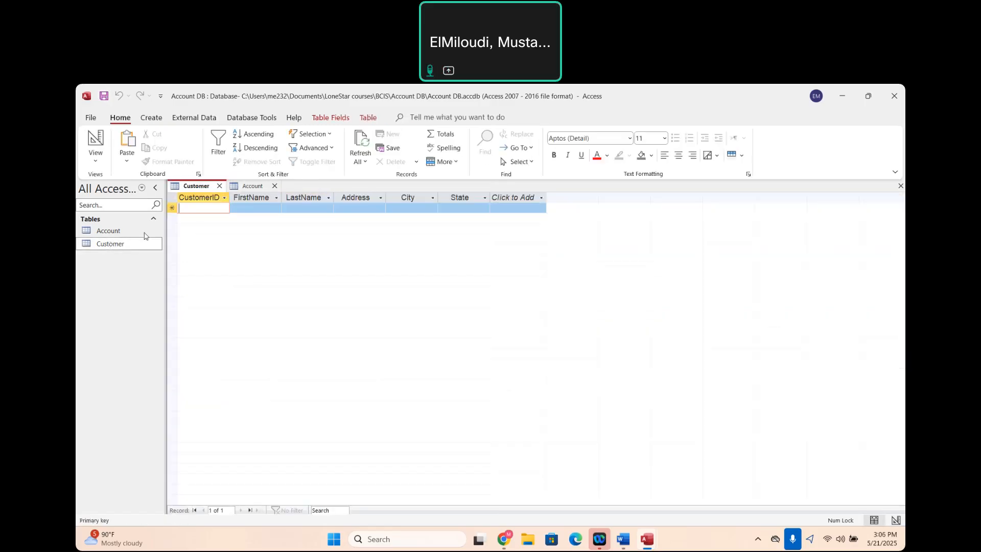
pyautogui.click(95, 160)
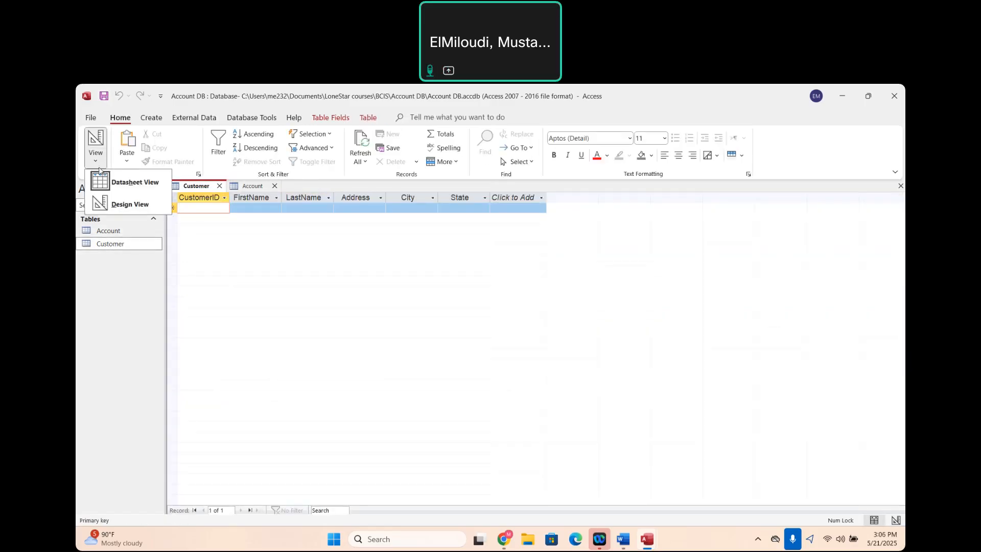
pyautogui.click(123, 204)
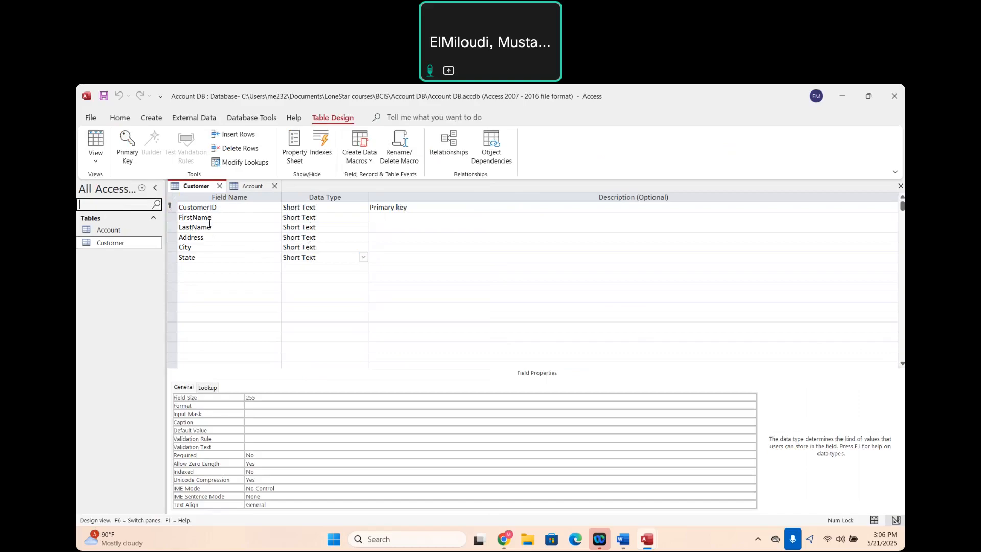
pyautogui.click(325, 236)
pyautogui.click(363, 236)
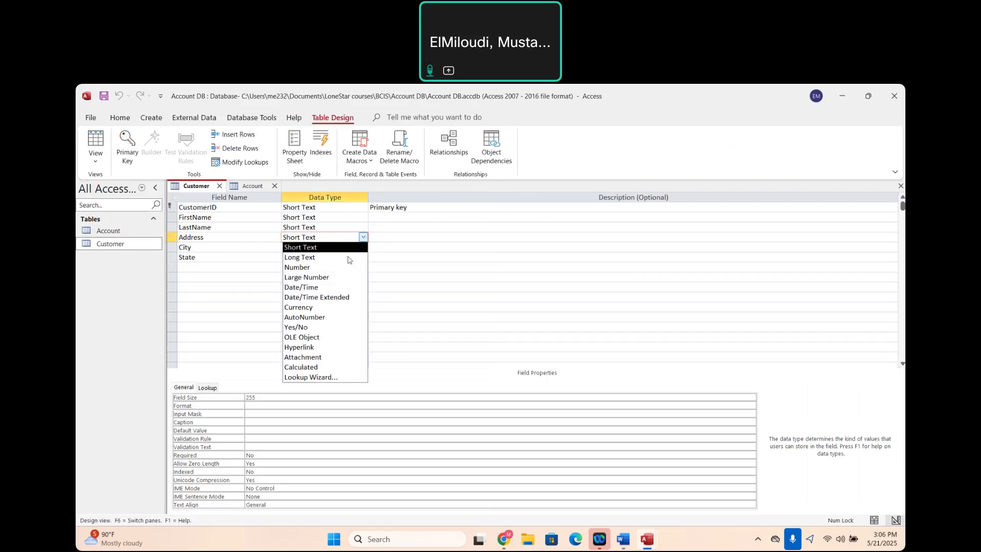
pyautogui.click(321, 258)
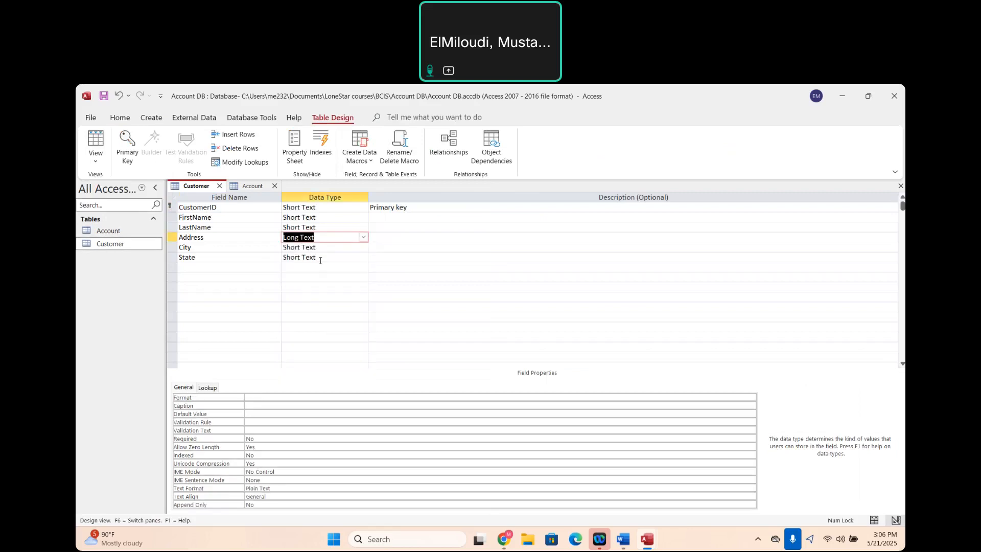
pyautogui.click(423, 239)
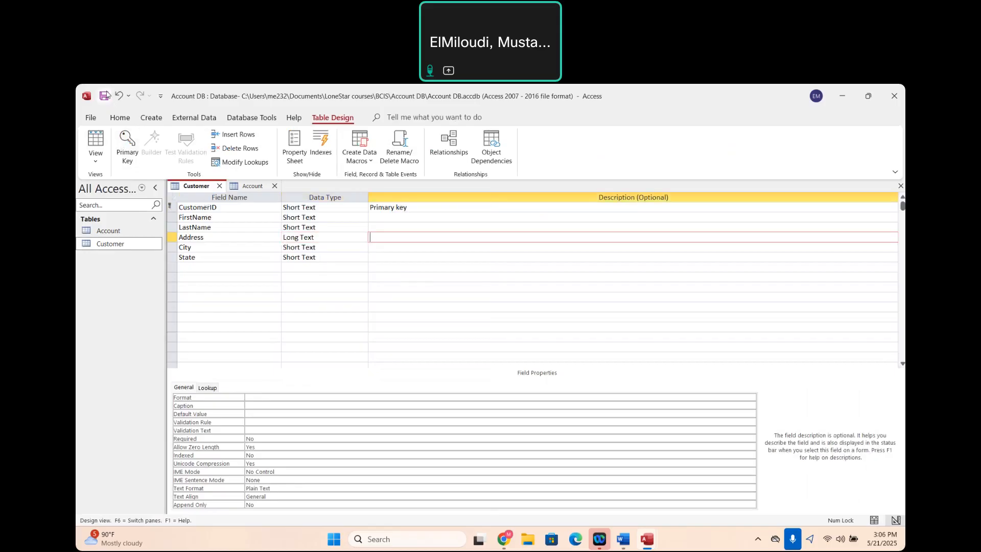
# Step: Open the Account table in Design View to review its field names, data types and descriptions
pyautogui.click(111, 231)
pyautogui.doubleClick(109, 231)
pyautogui.click(96, 159)
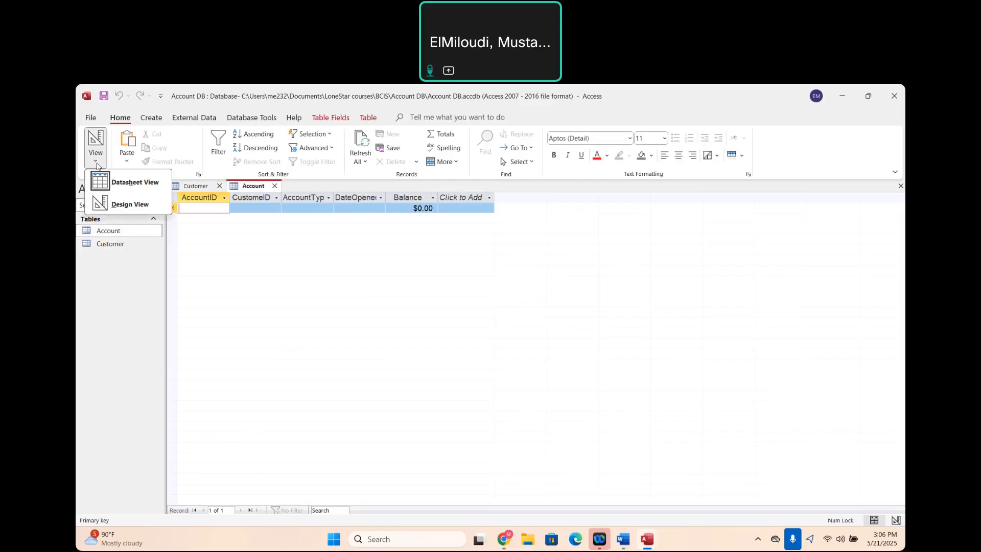
pyautogui.click(123, 204)
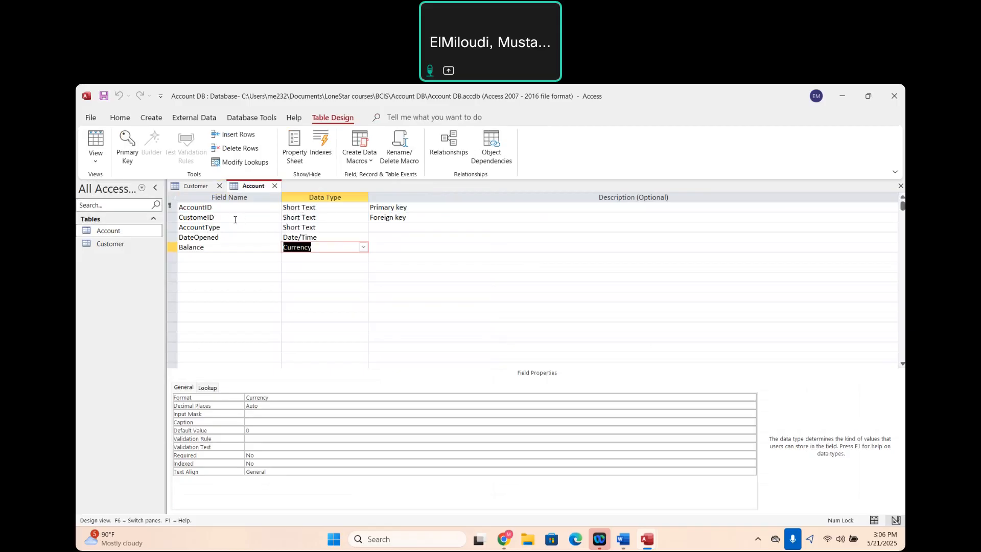
pyautogui.click(460, 255)
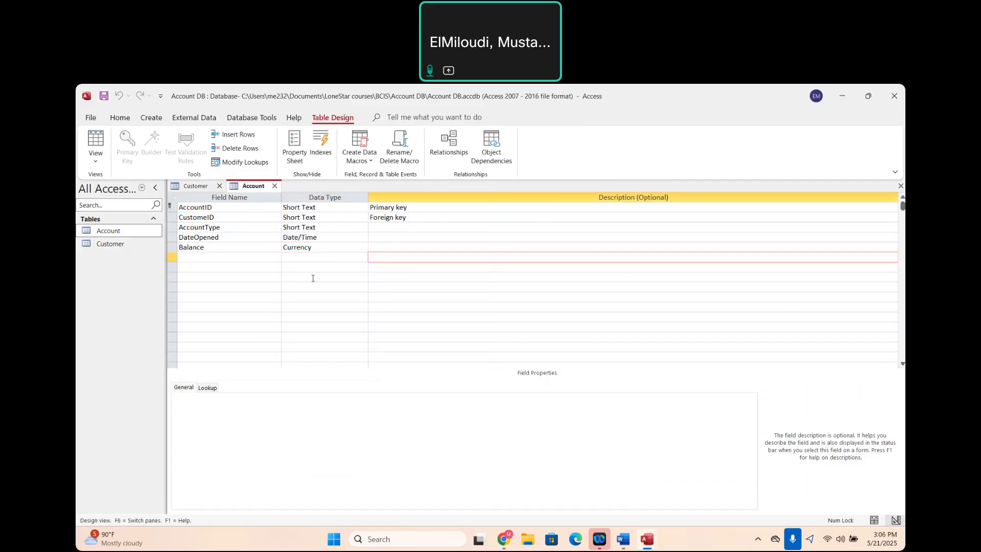
# Step: Return to the Account DB database window and show the Account table in Datasheet View
pyautogui.moveTo(643, 534)
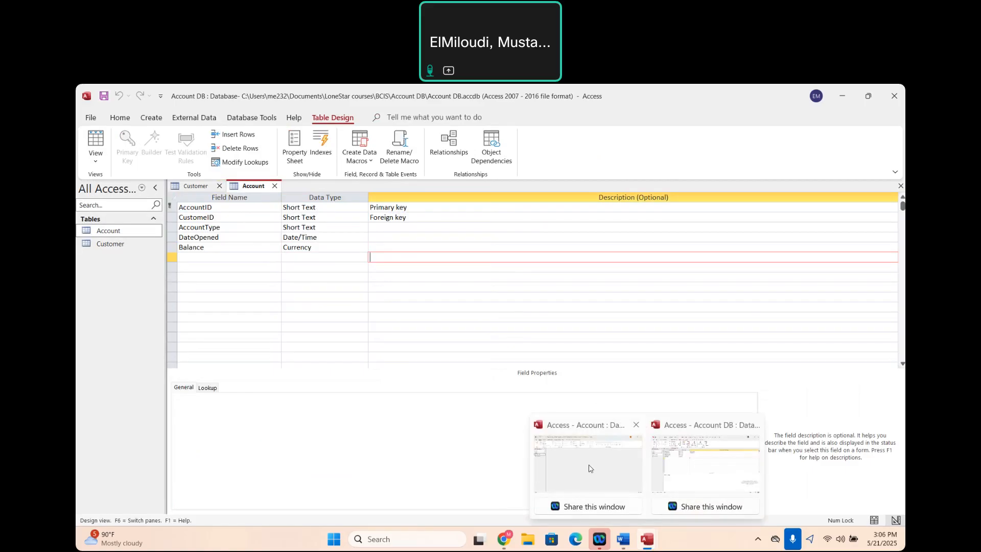
pyautogui.click(681, 484)
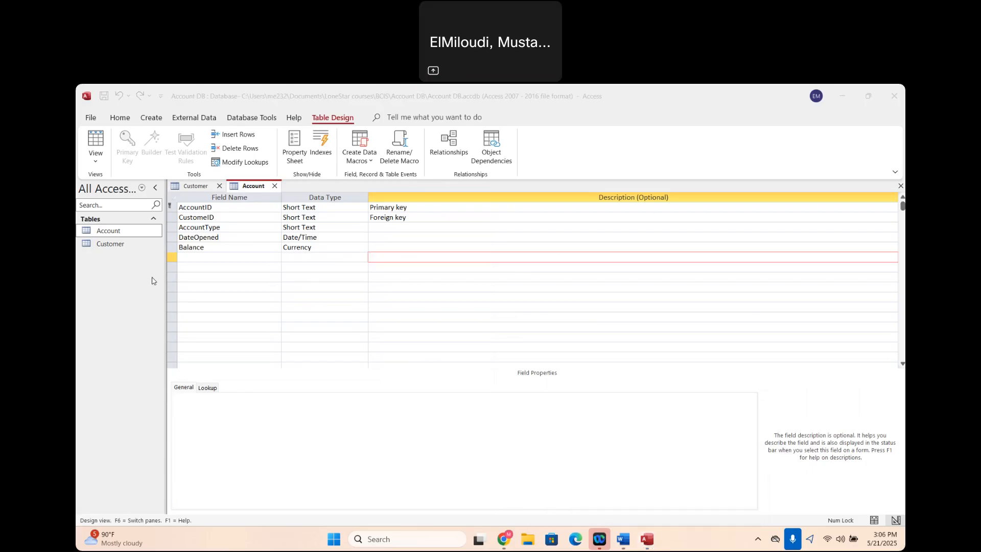
pyautogui.doubleClick(117, 234)
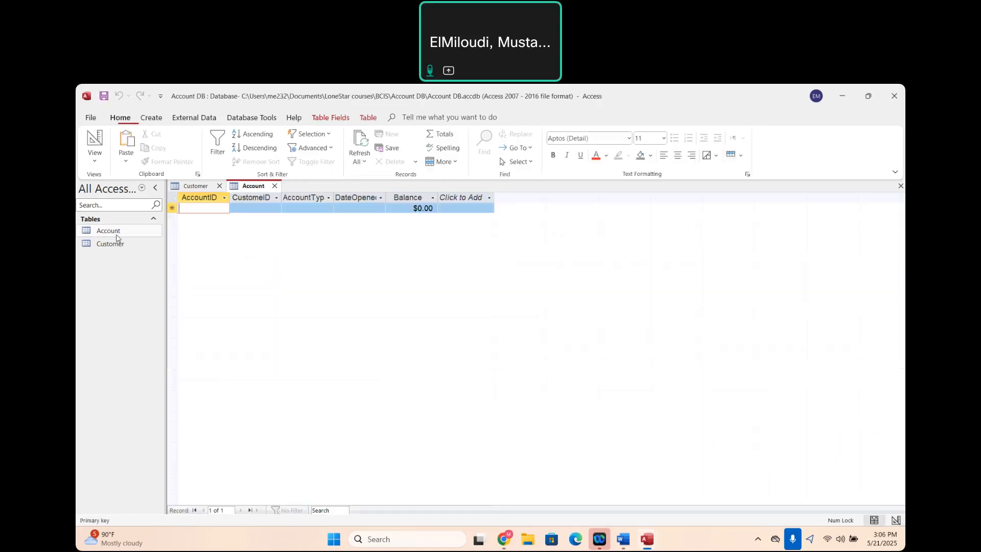
# Step: Switch to the Access window of the Account.accdb database with filled-in records and open its Account table
pyautogui.click(843, 96)
pyautogui.moveTo(647, 538)
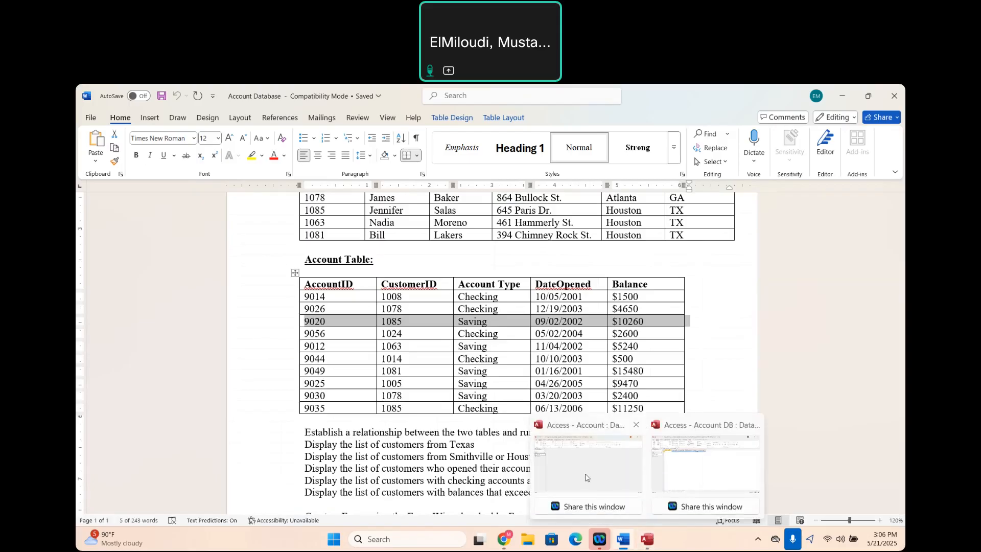
pyautogui.click(586, 477)
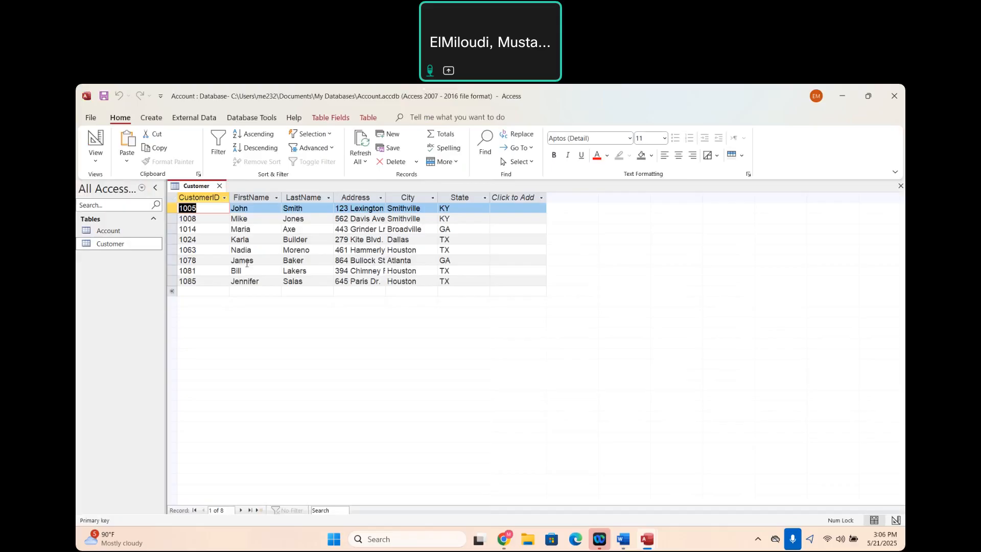
pyautogui.doubleClick(105, 232)
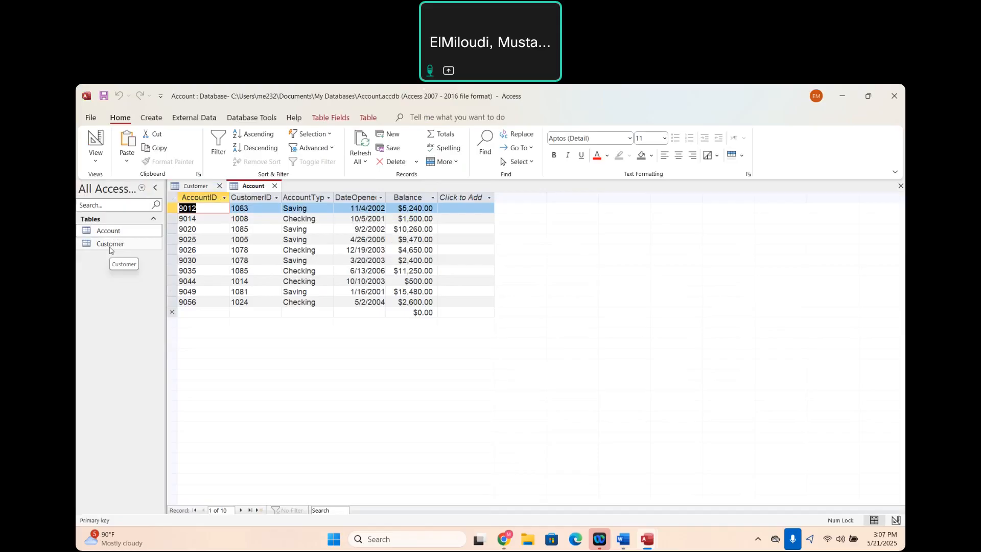
# Step: Close the open Account and Customer tables together with the Relationships window
pyautogui.click(250, 118)
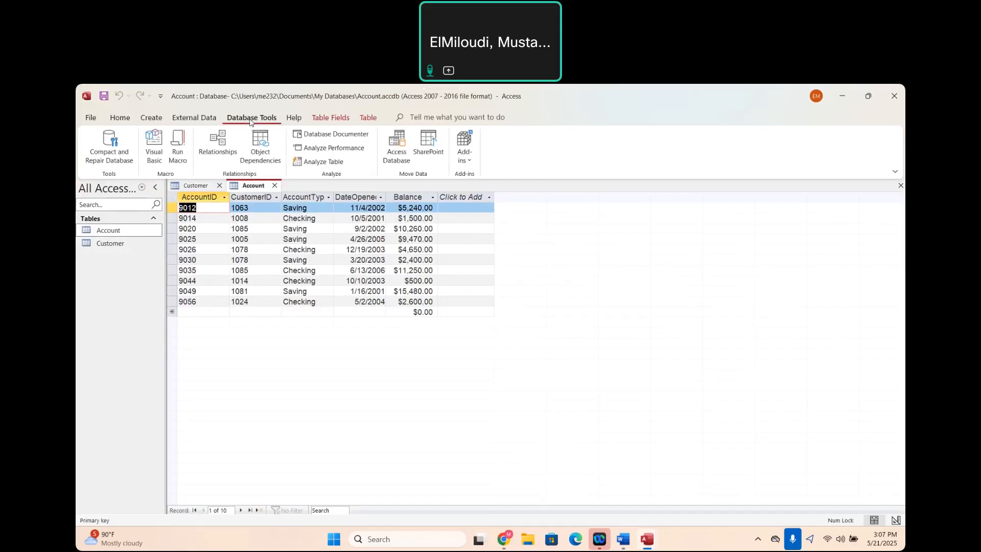
pyautogui.click(221, 149)
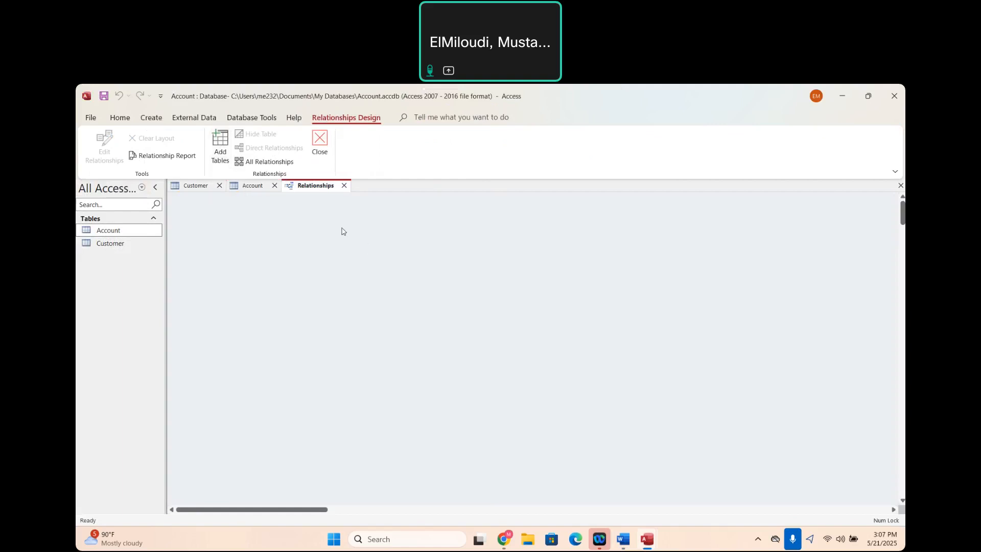
pyautogui.click(275, 186)
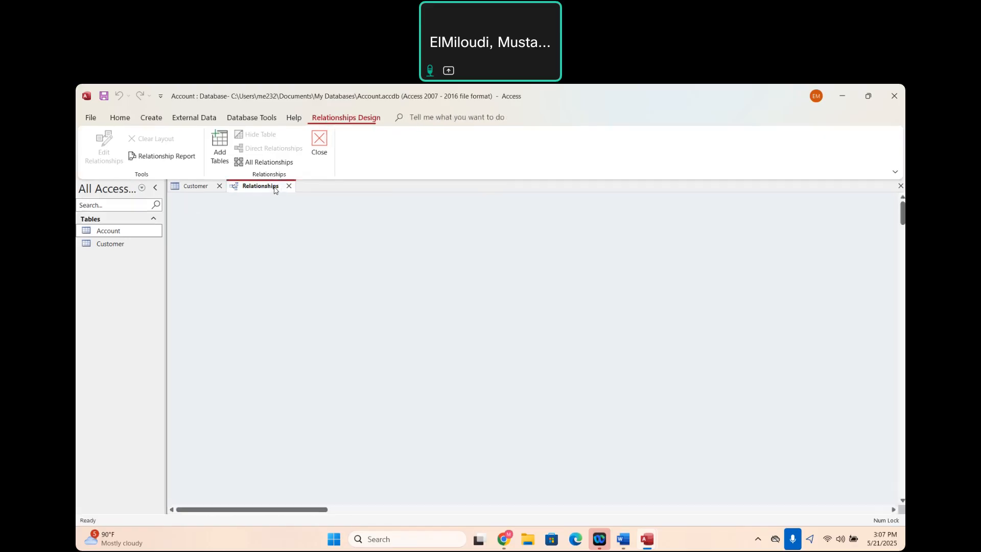
pyautogui.click(220, 187)
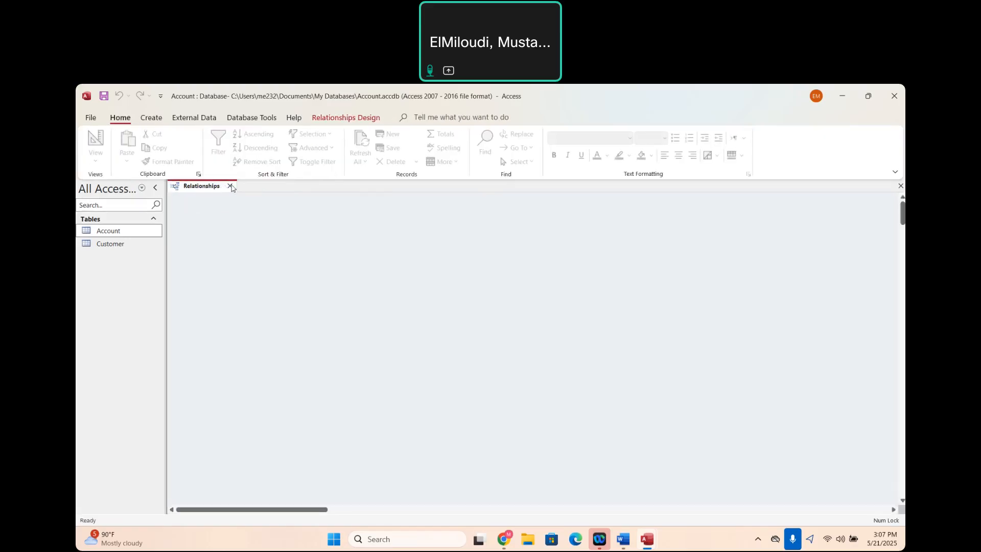
pyautogui.click(227, 186)
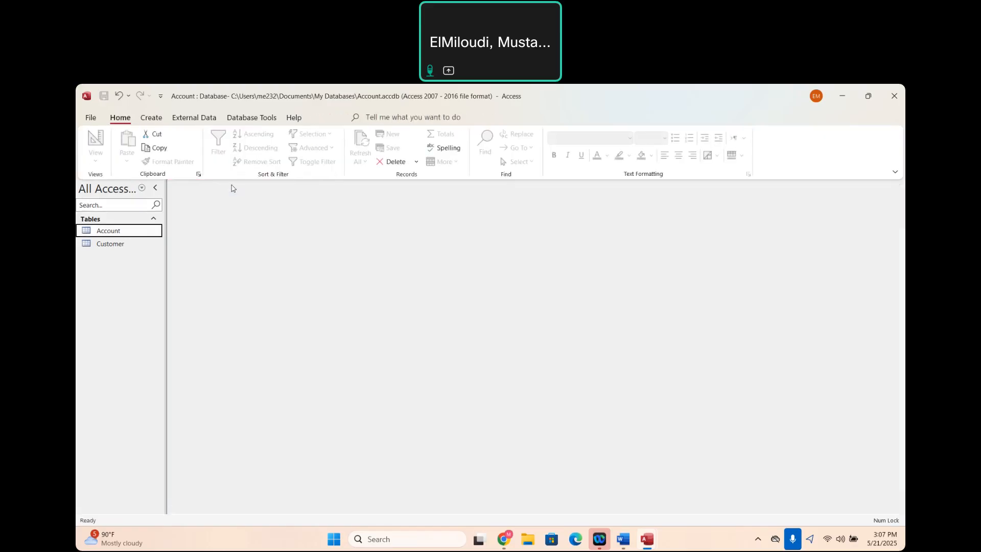
# Step: Open the Relationships window and add the Customer and Account tables to the layout
pyautogui.click(239, 117)
pyautogui.click(221, 154)
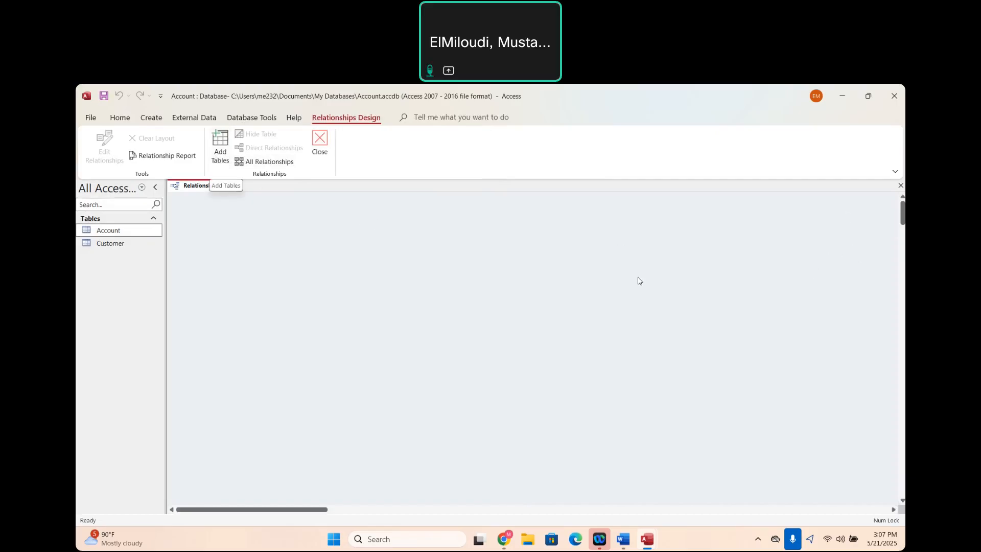
pyautogui.click(221, 148)
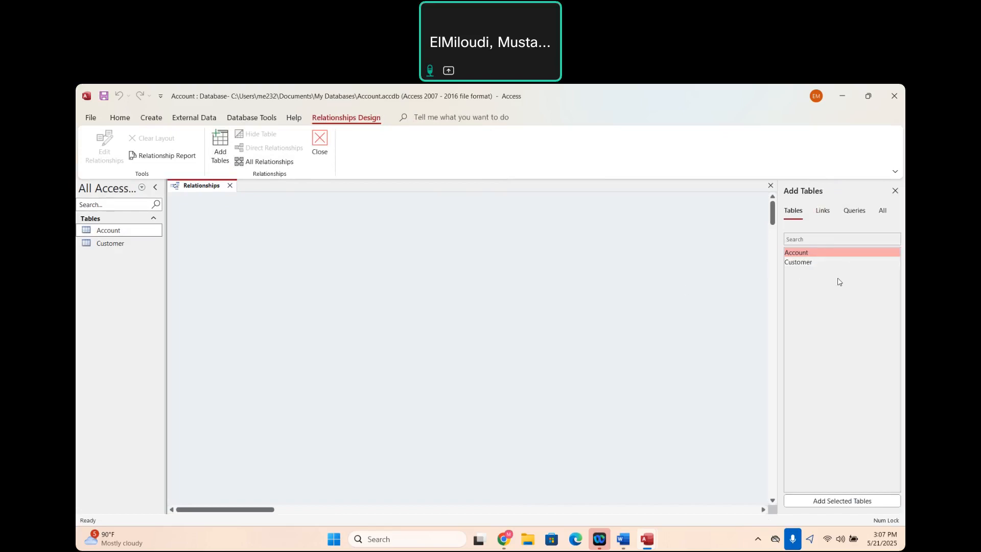
pyautogui.doubleClick(800, 263)
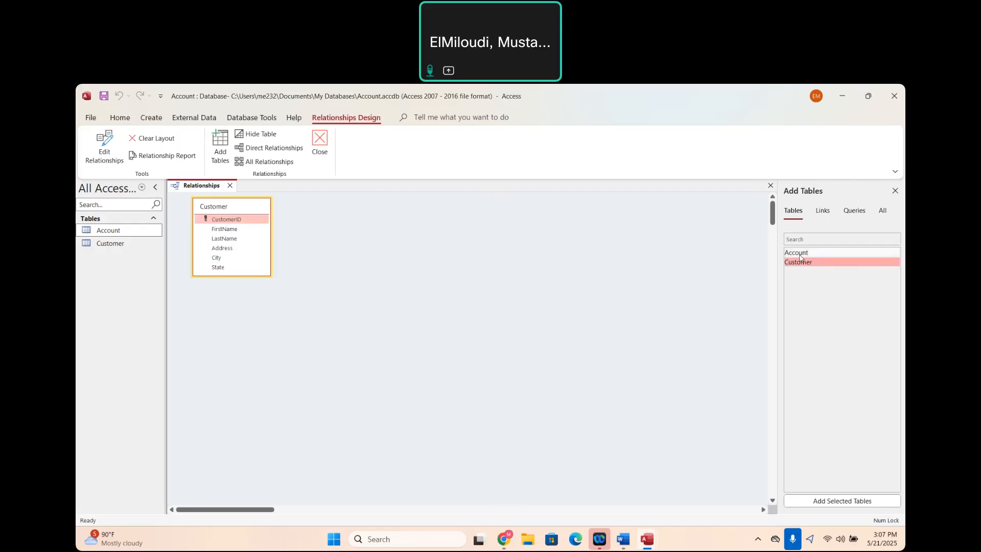
pyautogui.doubleClick(799, 253)
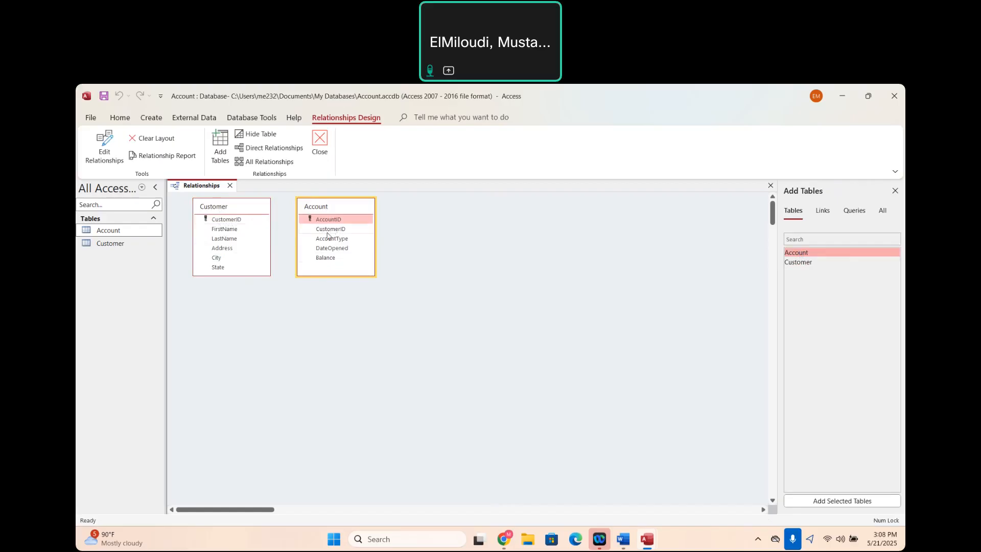
# Step: Relate Customer's CustomerID to Account's CustomerID, enforcing referential integrity with cascading updates of related fields and deletes of related records
pyautogui.click(230, 222)
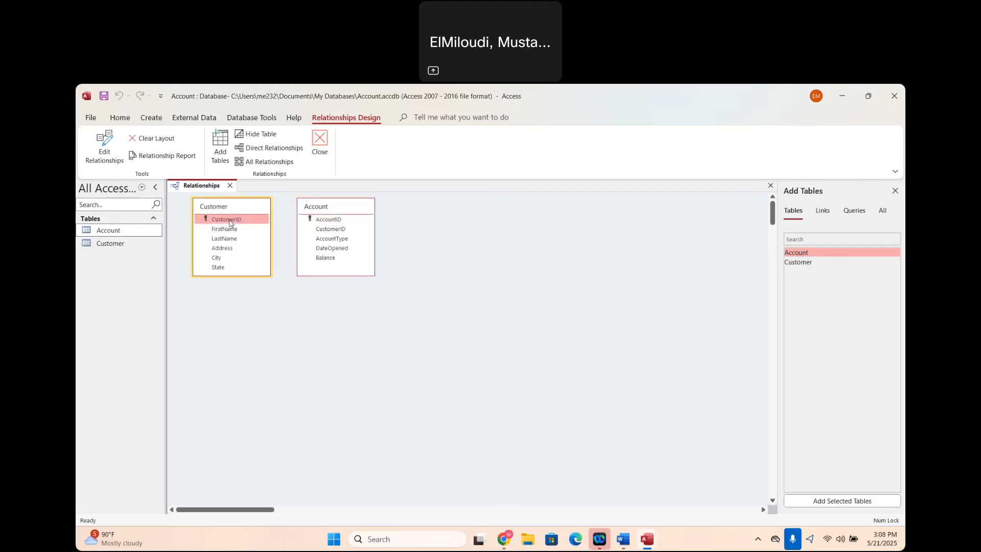
pyautogui.moveTo(230, 223); pyautogui.dragTo(329, 233)
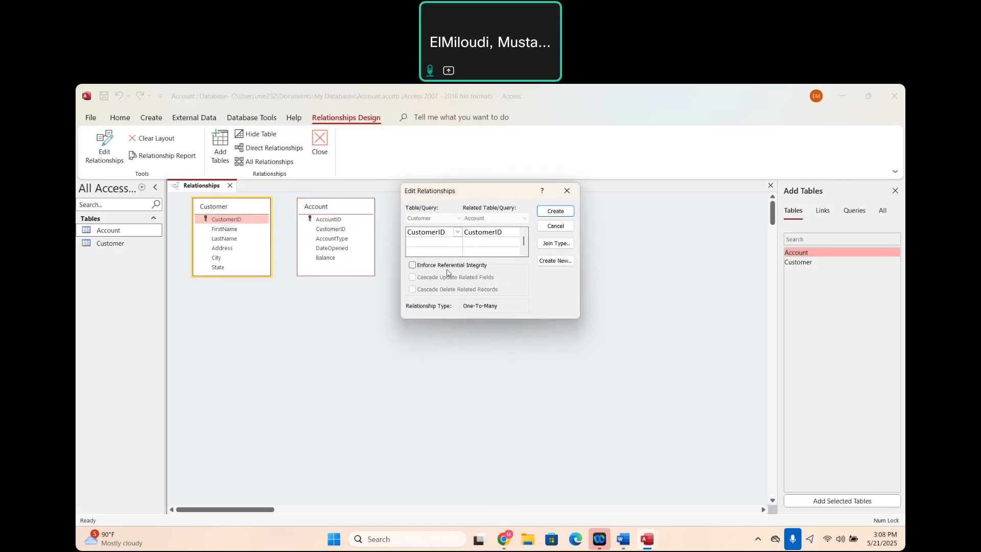
pyautogui.click(412, 266)
pyautogui.click(413, 278)
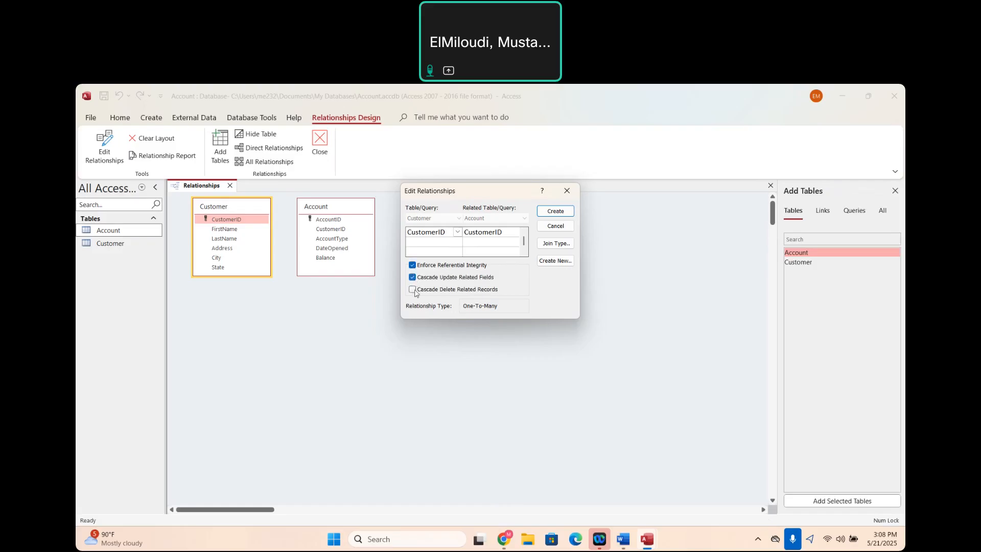
pyautogui.click(413, 290)
pyautogui.click(554, 212)
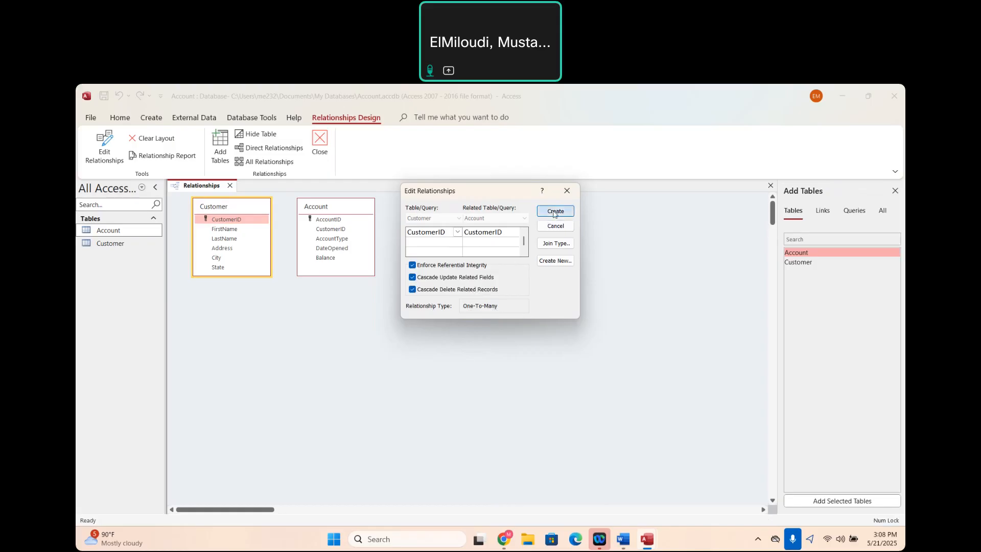
# Step: Move the Account table box slightly away from the Customer table in the relationship layout
pyautogui.click(340, 207)
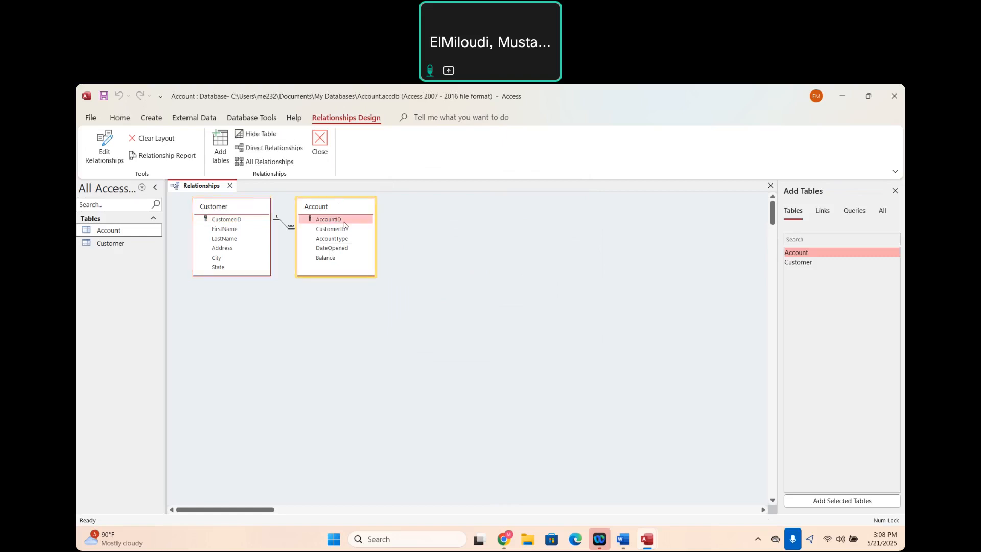
pyautogui.moveTo(344, 210); pyautogui.dragTo(362, 244)
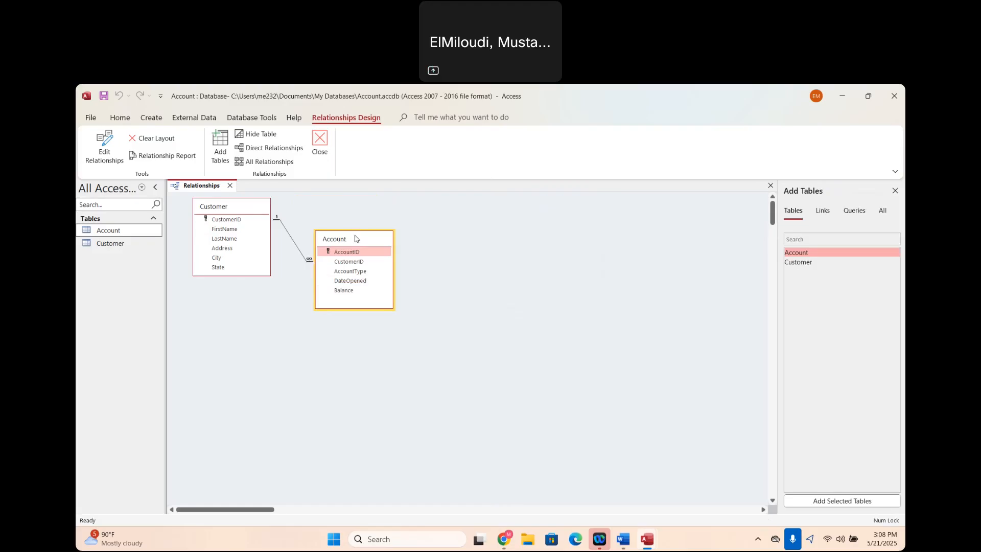
pyautogui.moveTo(355, 231); pyautogui.dragTo(355, 212)
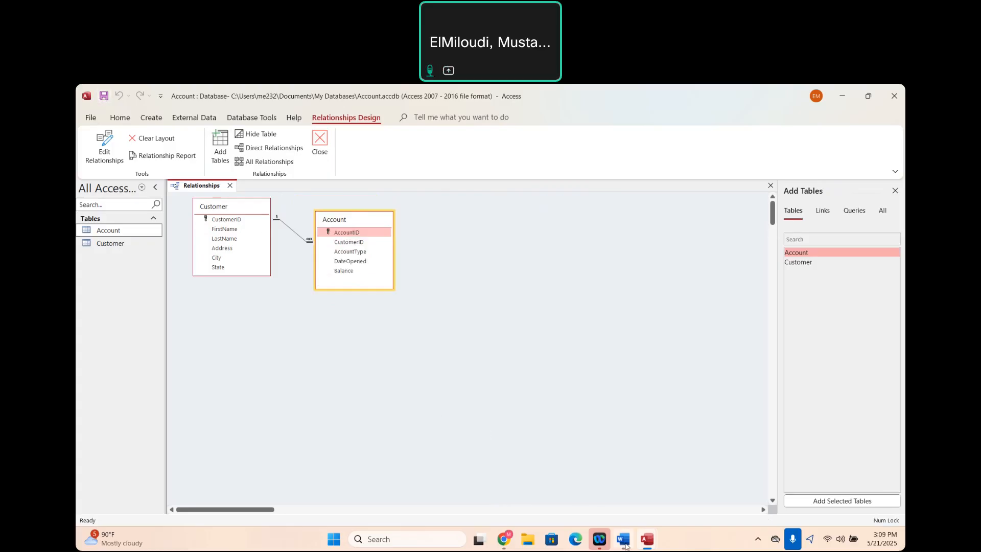
# Step: Switch to the Word assignment document to read the required queries, and return to the Account database in Access
pyautogui.moveTo(624, 538)
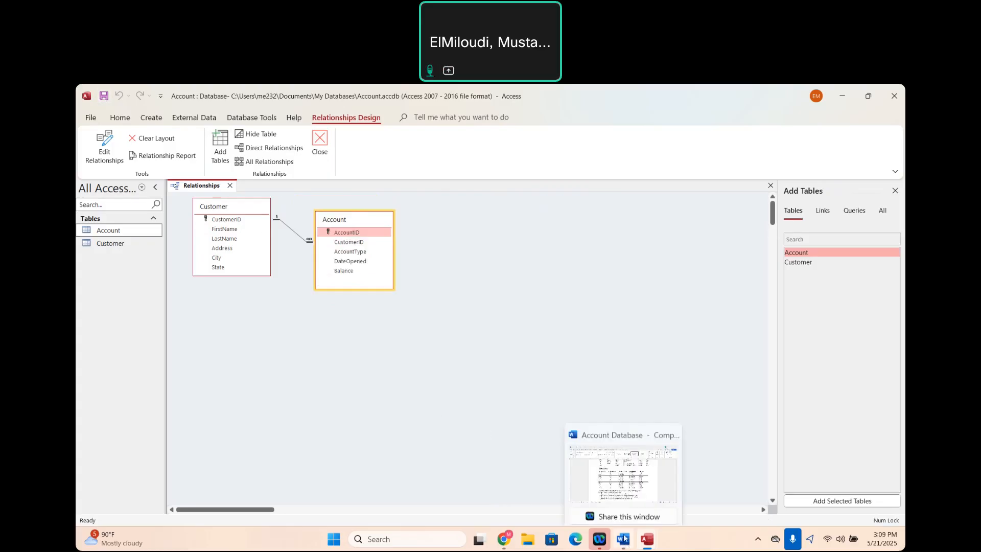
pyautogui.click(601, 444)
pyautogui.scroll(-3, 423, 276)
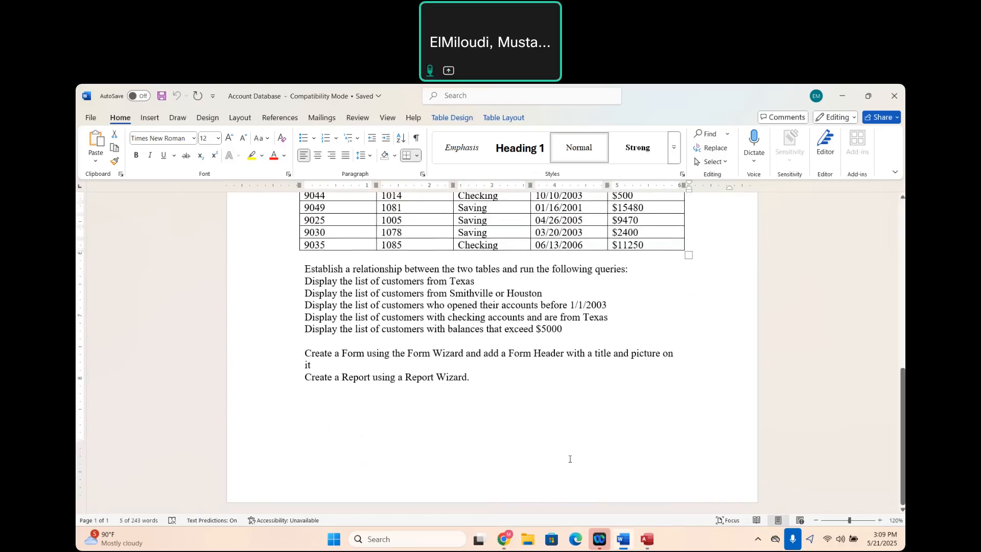
pyautogui.moveTo(646, 539)
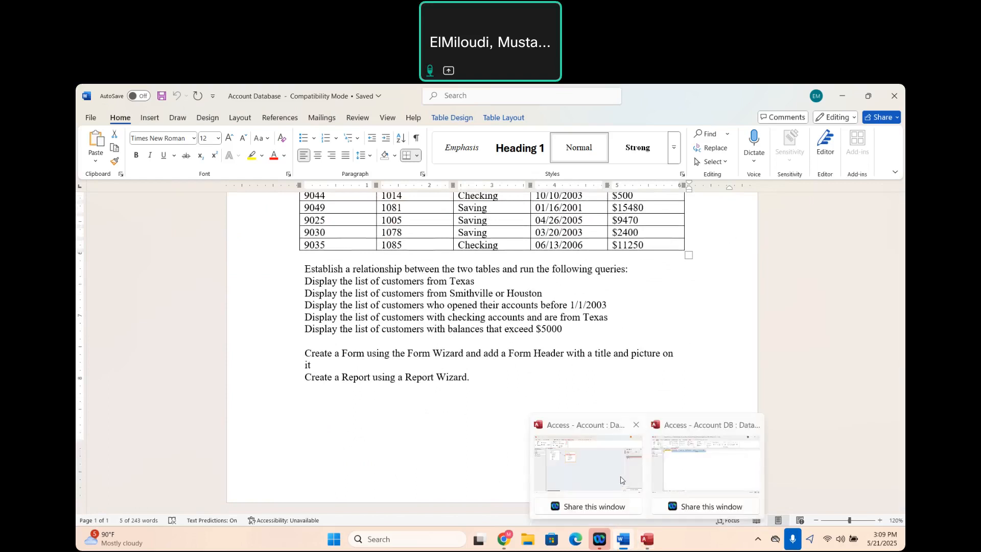
pyautogui.click(621, 480)
# Step: Start a new query with the Simple Query Wizard, using the Customer table as the field source
pyautogui.click(154, 120)
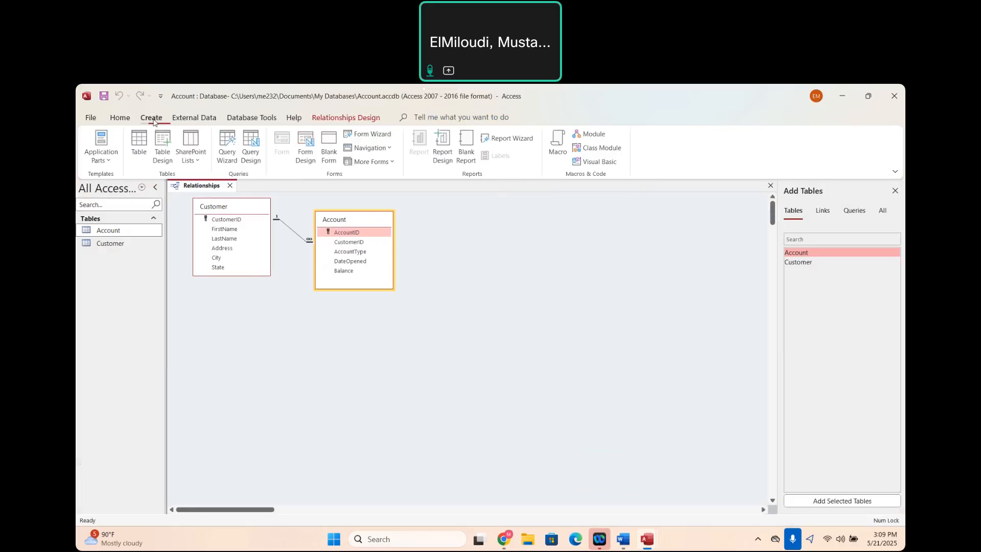
pyautogui.click(229, 163)
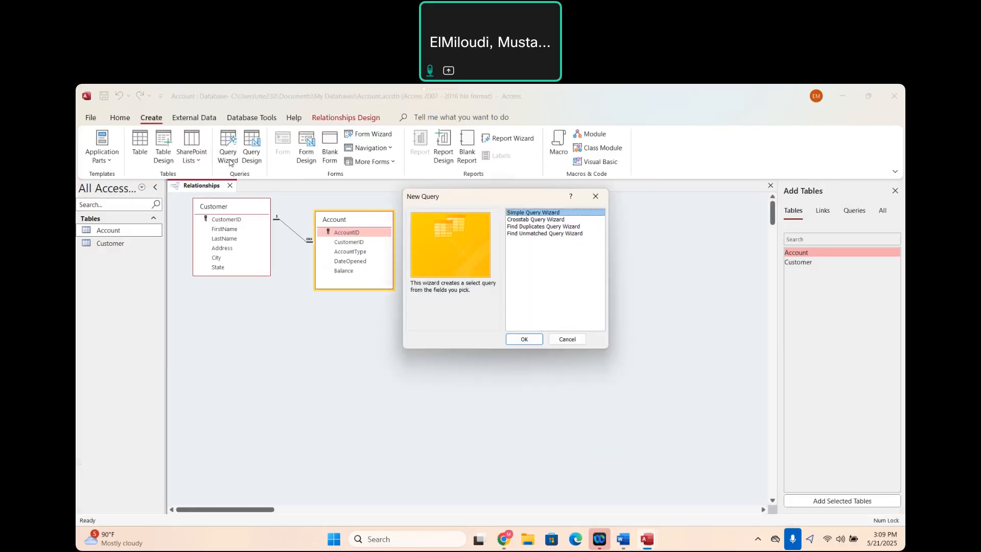
pyautogui.click(516, 341)
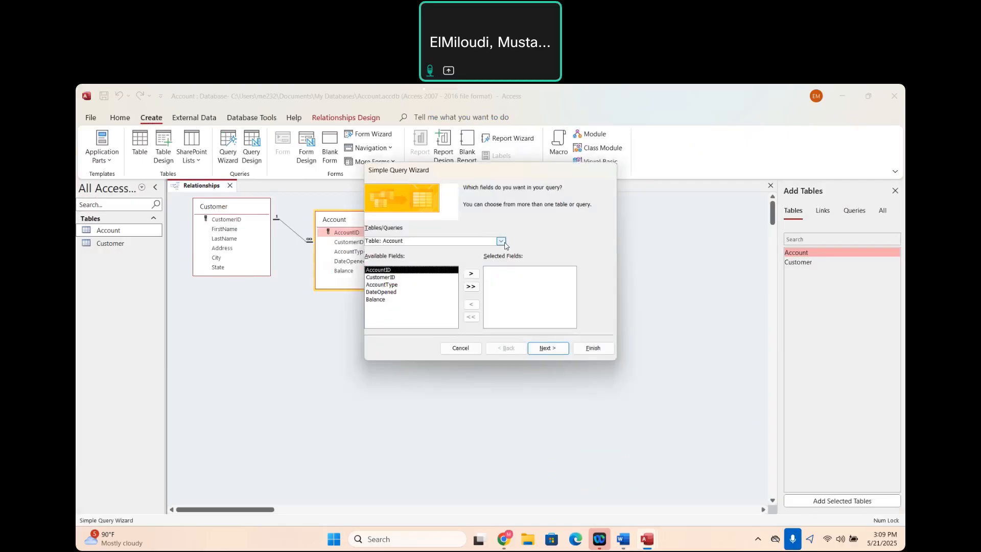
pyautogui.click(502, 241)
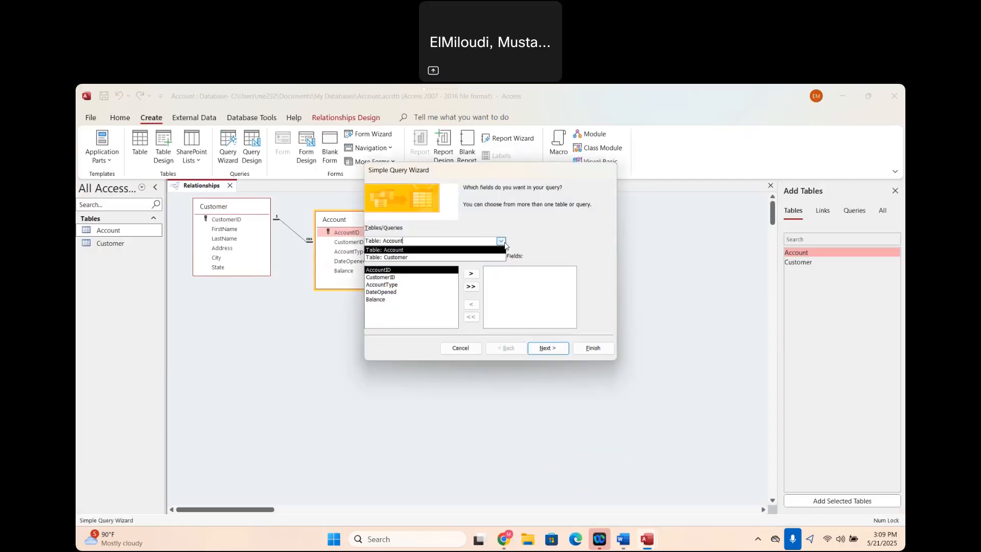
pyautogui.click(403, 258)
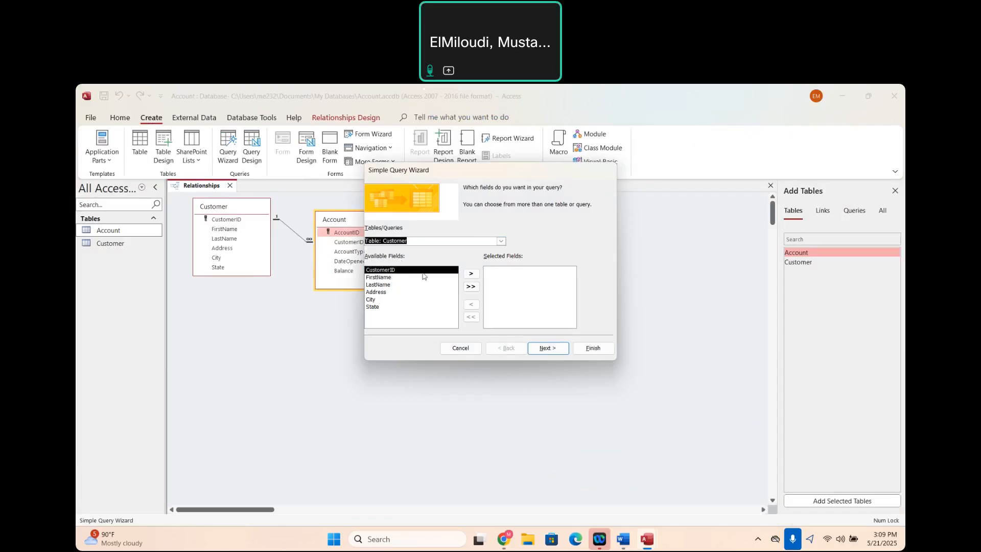
# Step: Add the FirstName, LastName and State fields of the Customer table to the query
pyautogui.click(388, 279)
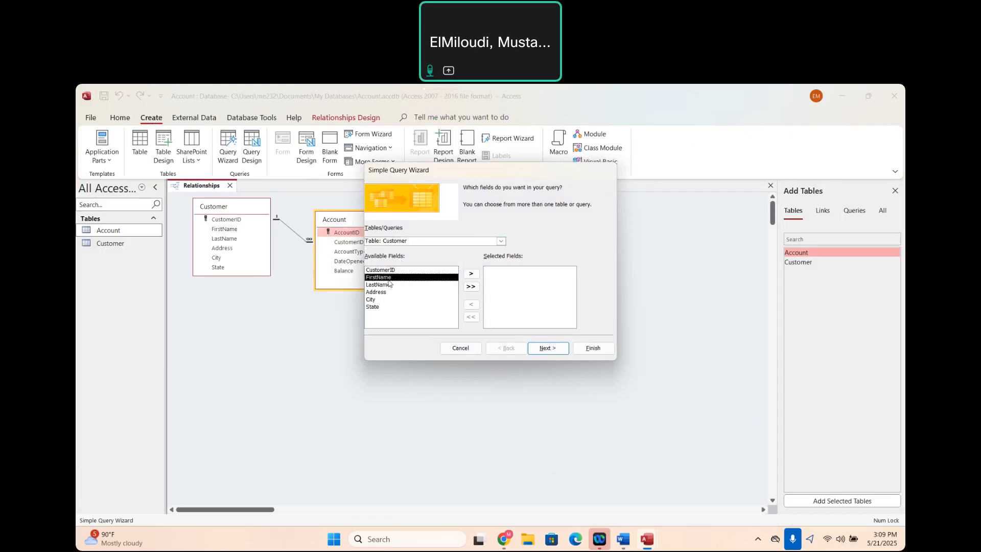
pyautogui.click(471, 274)
pyautogui.click(455, 270)
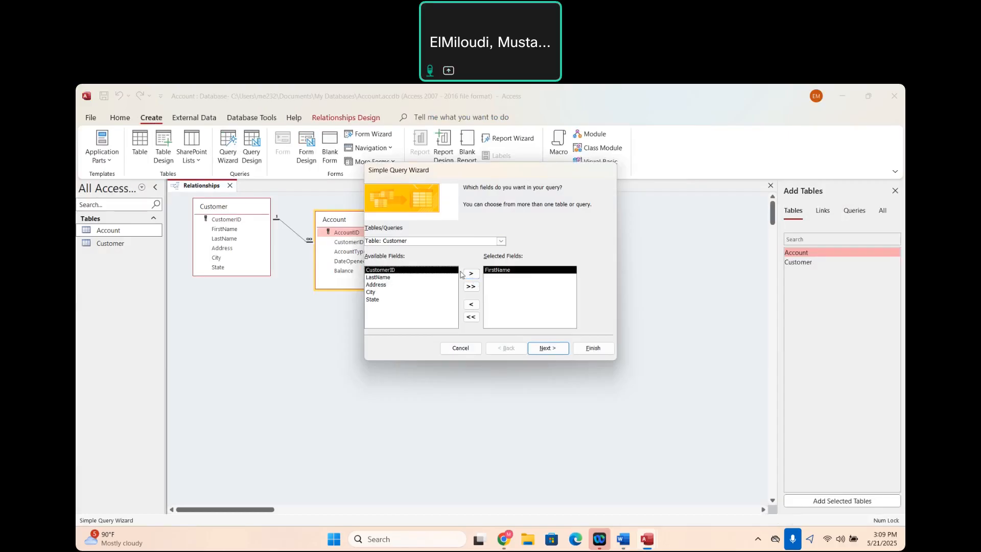
pyautogui.press('Down')
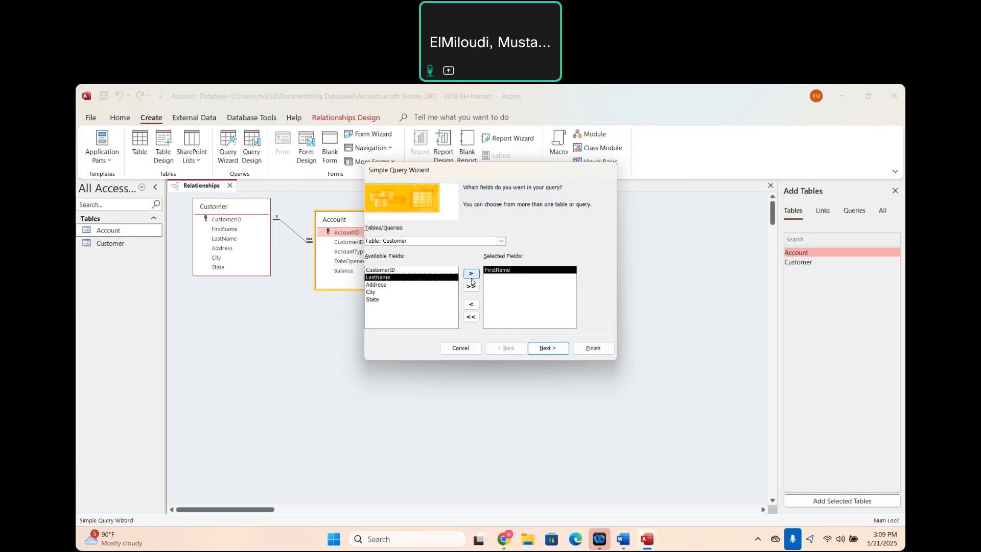
pyautogui.click(471, 274)
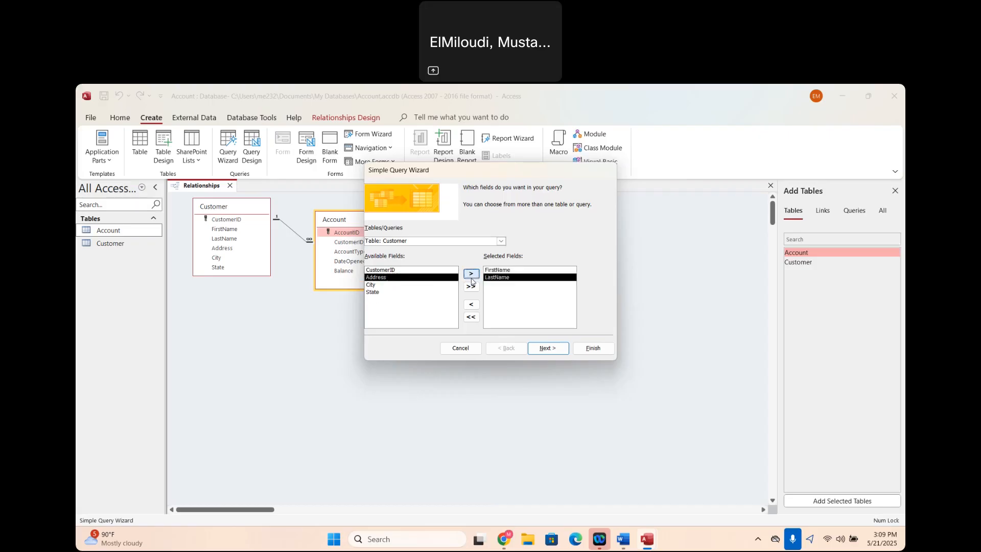
pyautogui.click(377, 292)
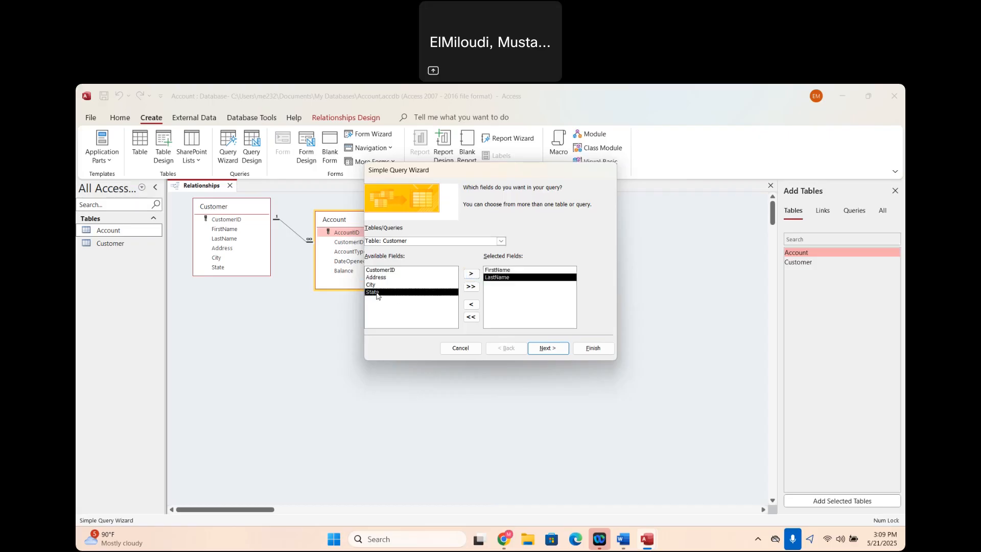
pyautogui.click(471, 274)
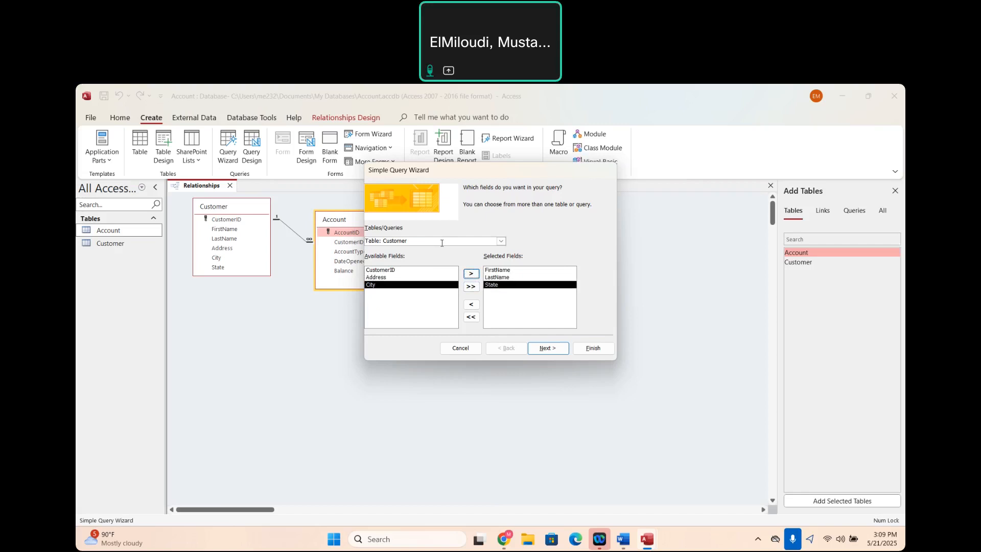
# Step: Add the AccountType and Balance fields of the Account table to the query
pyautogui.click(501, 241)
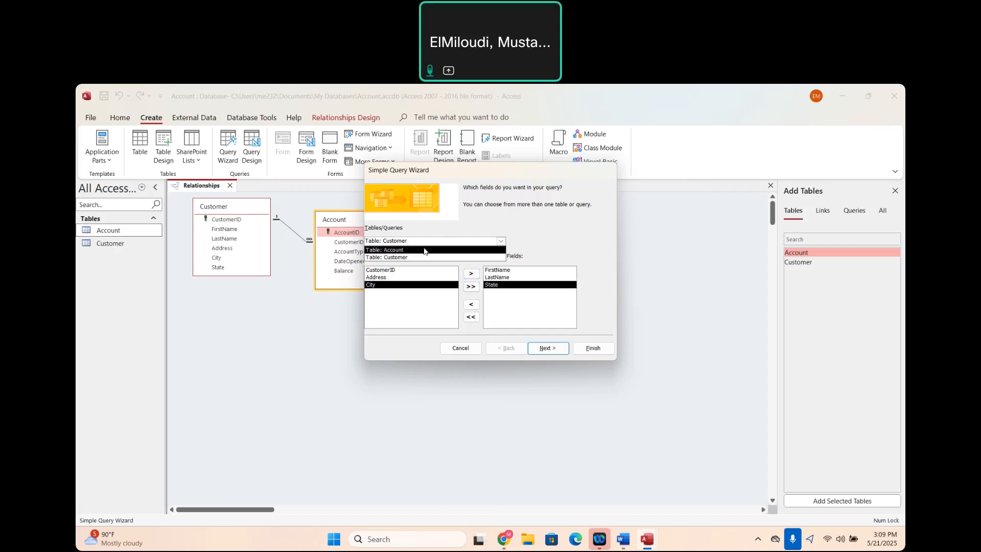
pyautogui.click(424, 251)
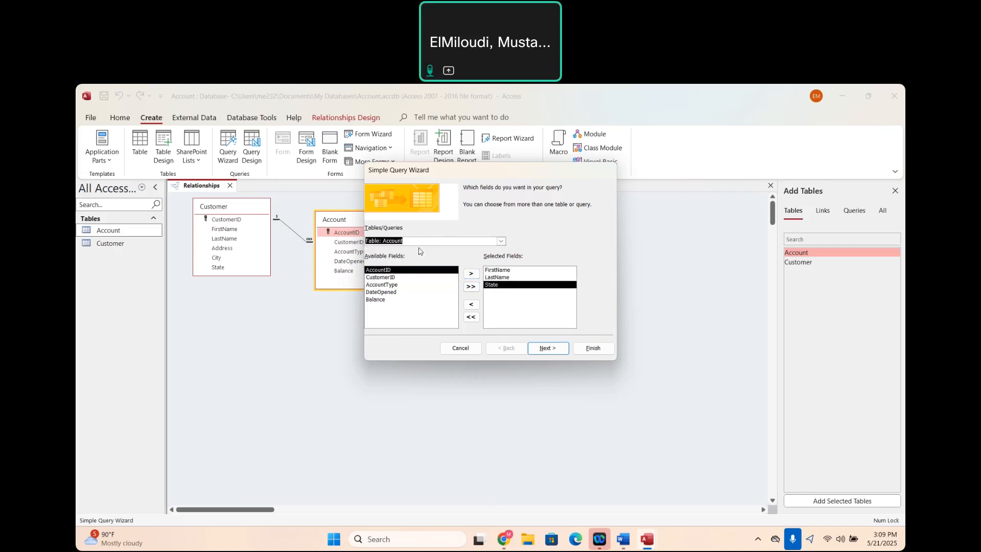
pyautogui.click(395, 287)
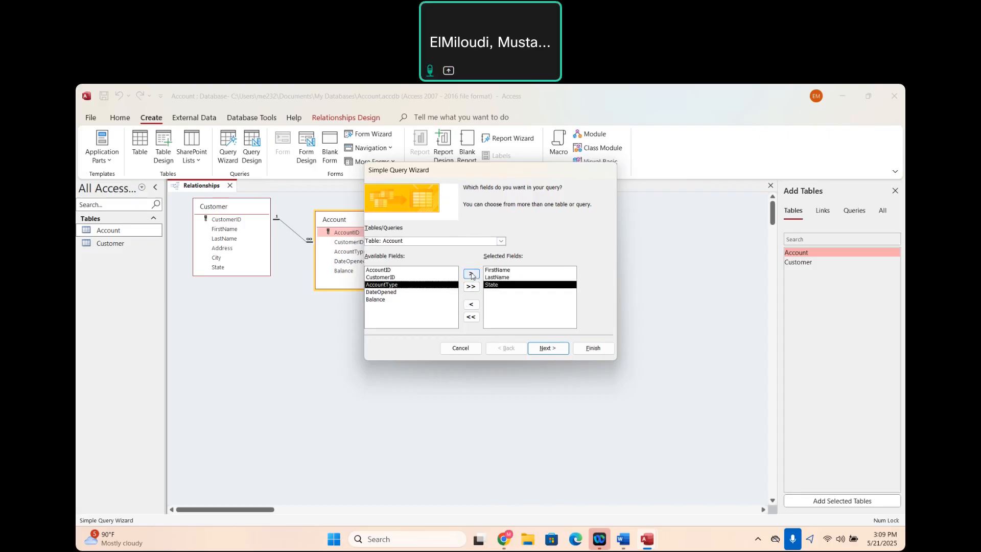
pyautogui.click(471, 274)
pyautogui.click(384, 292)
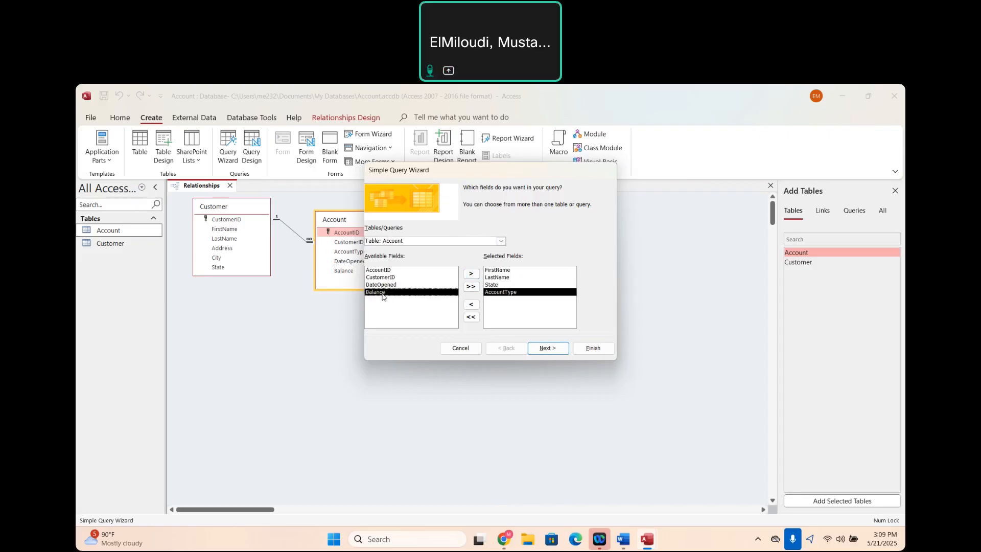
pyautogui.click(472, 274)
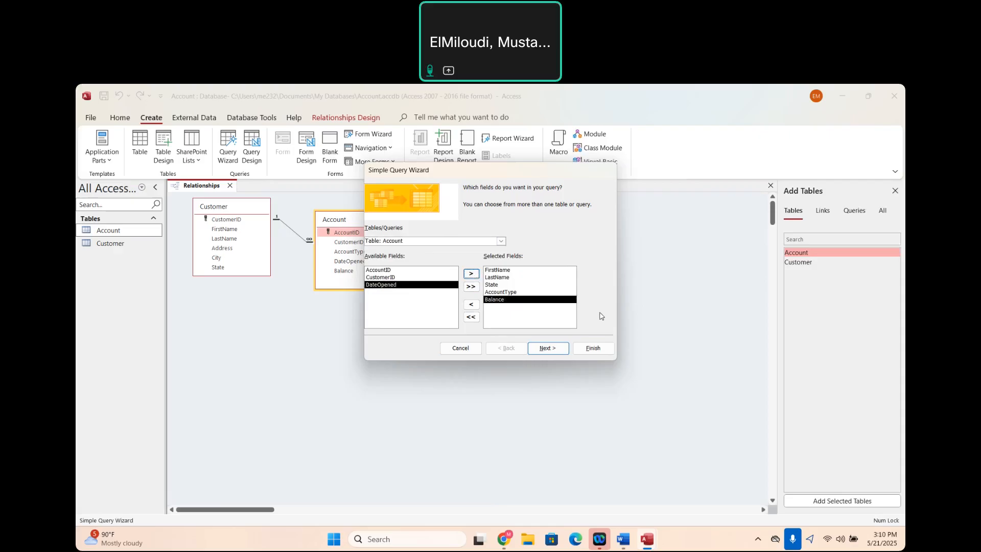
# Step: Keep the detail query type, title the query TX customers, and finish the wizard with the option to modify the query design
pyautogui.click(549, 352)
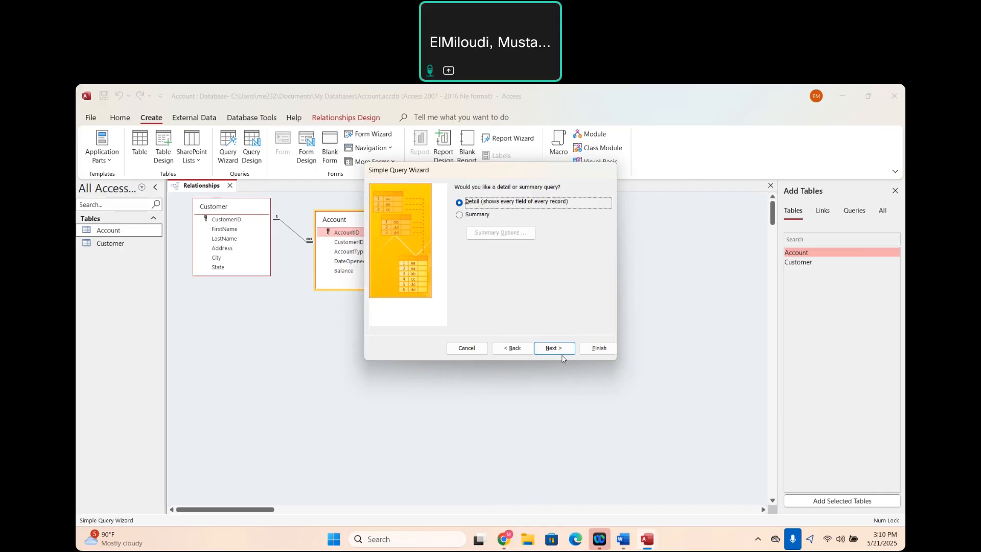
pyautogui.click(562, 348)
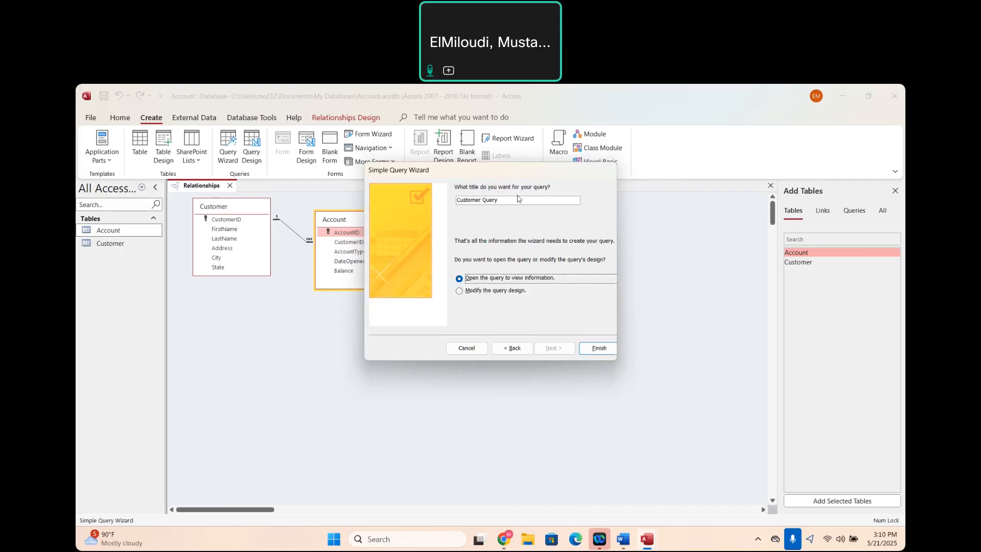
pyautogui.click(505, 200)
pyautogui.press('BackSpace')
pyautogui.press('BackSpace')
pyautogui.press('BackSpace')
pyautogui.press('BackSpace')
pyautogui.press('BackSpace')
pyautogui.press('BackSpace')
pyautogui.press('BackSpace')
pyautogui.press('BackSpace')
pyautogui.press('BackSpace')
pyautogui.press('BackSpace')
pyautogui.press('BackSpace')
pyautogui.press('BackSpace')
pyautogui.press('BackSpace')
pyautogui.write('TX customers')
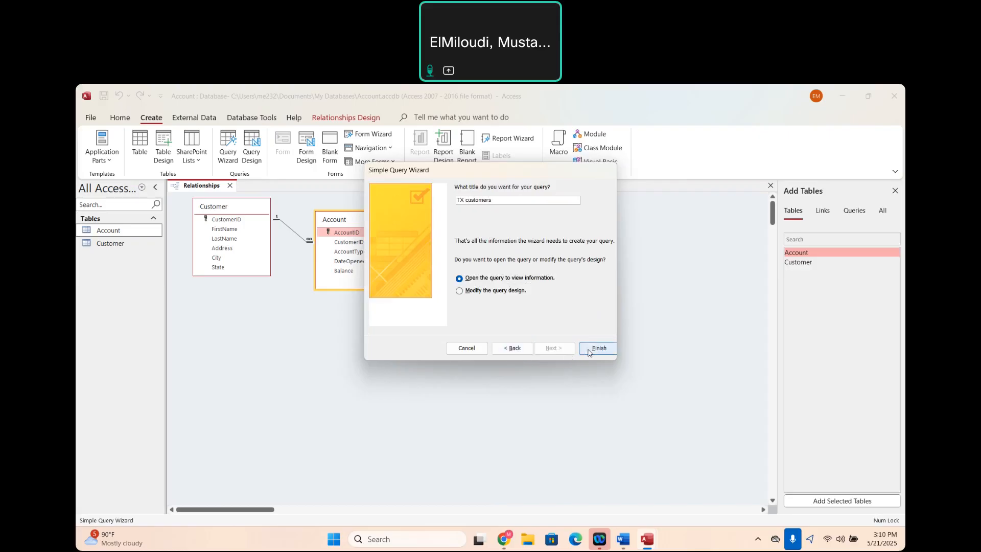
pyautogui.click(462, 292)
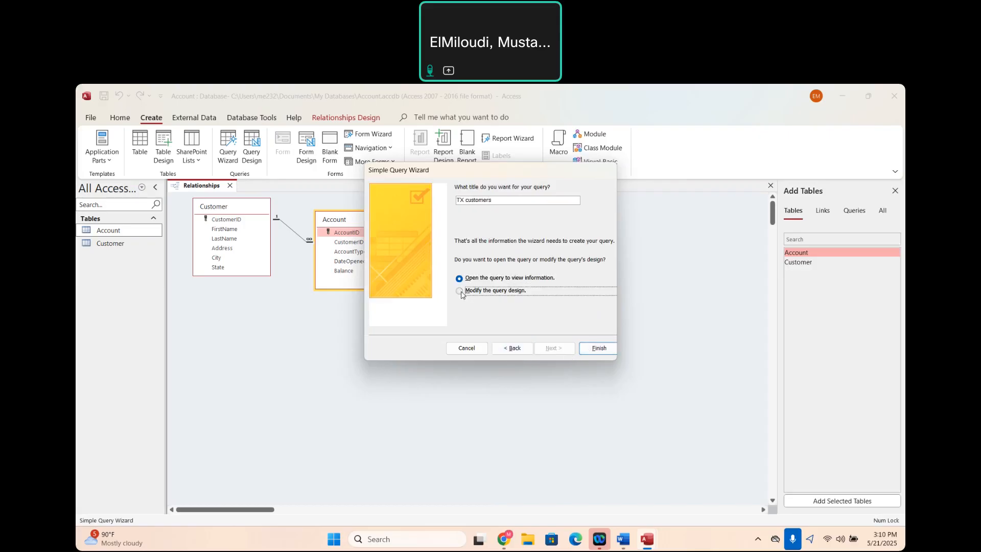
pyautogui.click(590, 352)
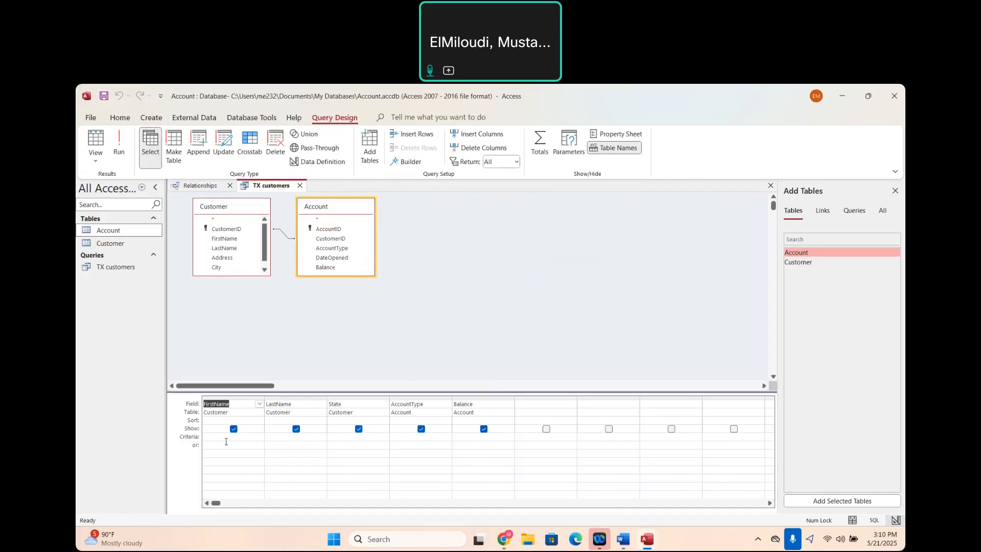
# Step: Set the State field's criterion to TX and run the query
pyautogui.click(348, 438)
pyautogui.write('TX')
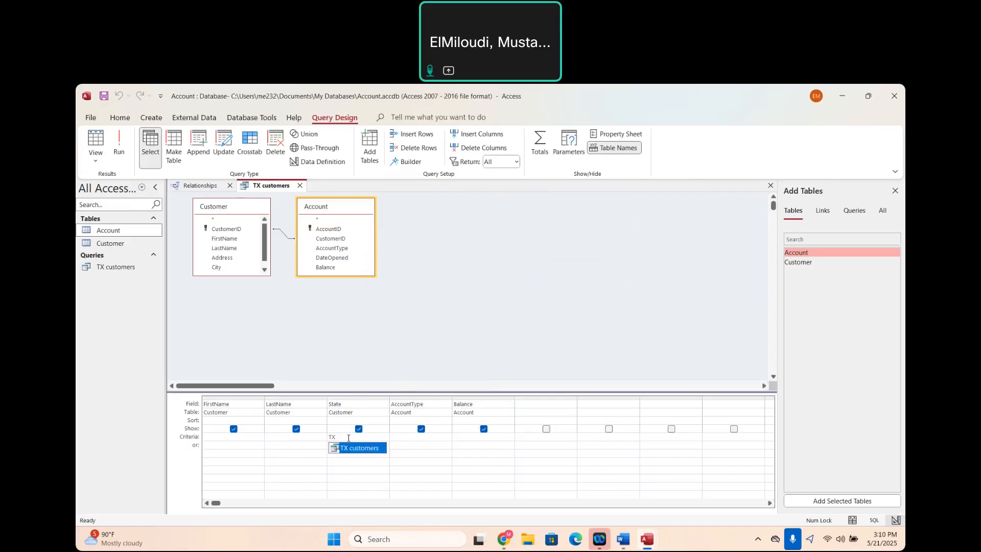
pyautogui.click(119, 148)
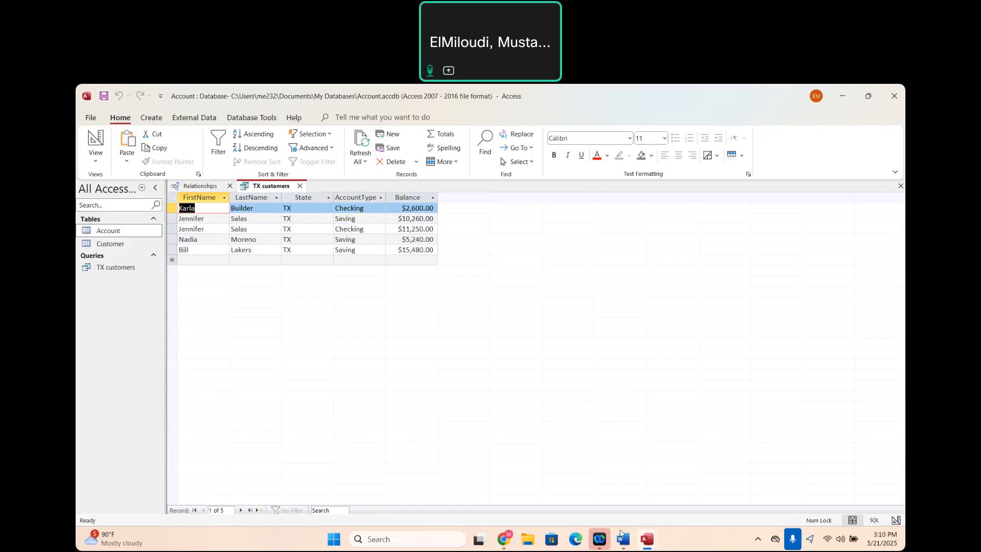
# Step: Switch to the Word assignment document to read the next required query, and return to the Account database in Access
pyautogui.moveTo(623, 540)
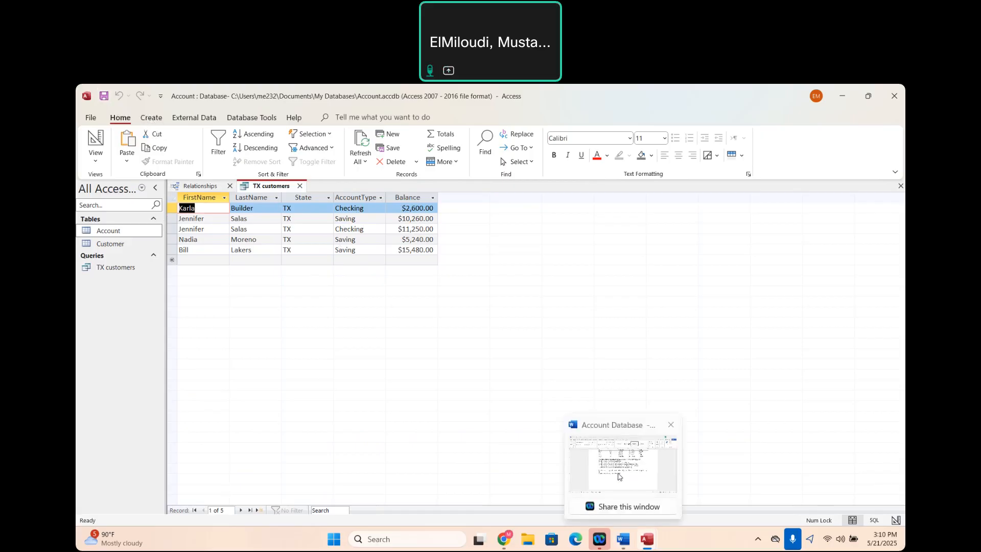
pyautogui.click(619, 476)
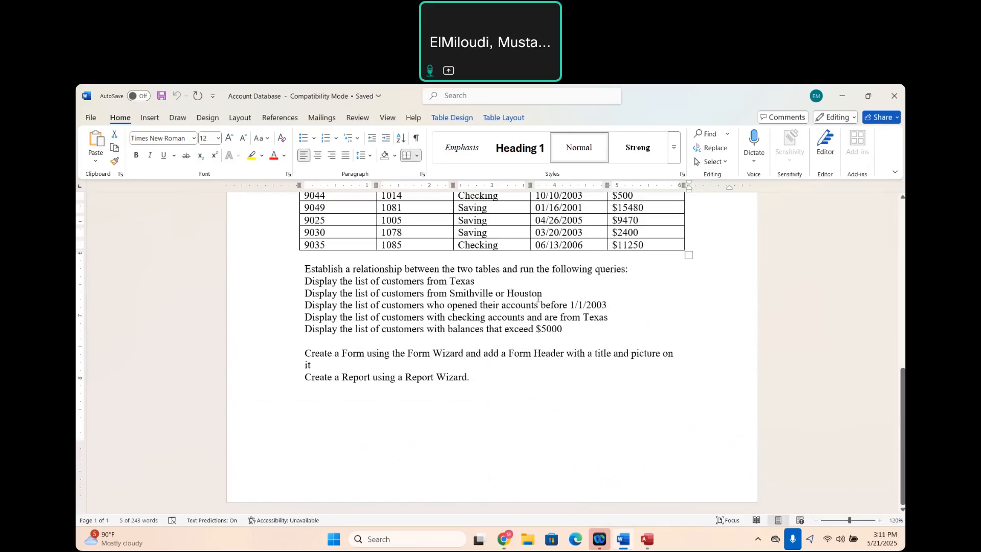
pyautogui.moveTo(647, 539)
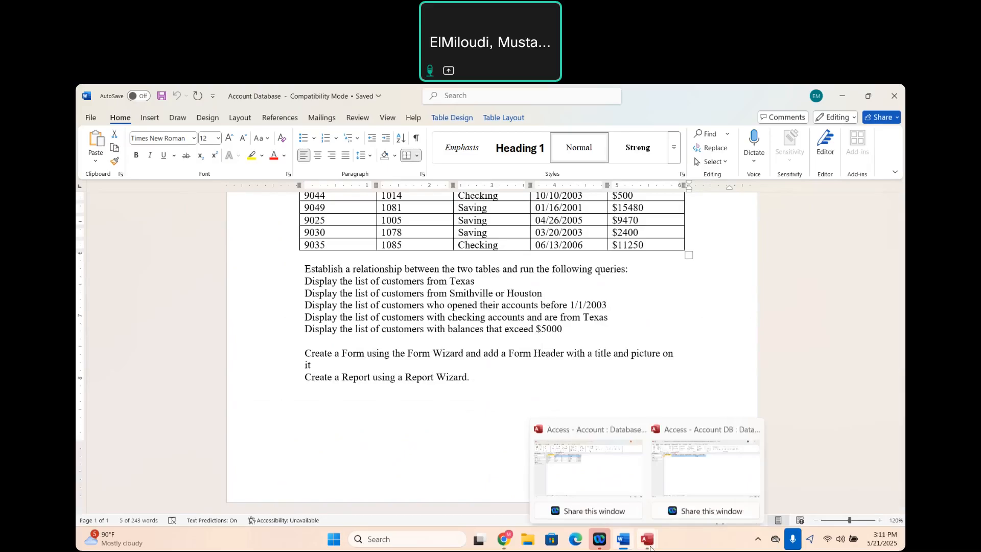
pyautogui.click(592, 464)
# Step: Start another query with the Simple Query Wizard, using the Customer table as the field source
pyautogui.click(151, 119)
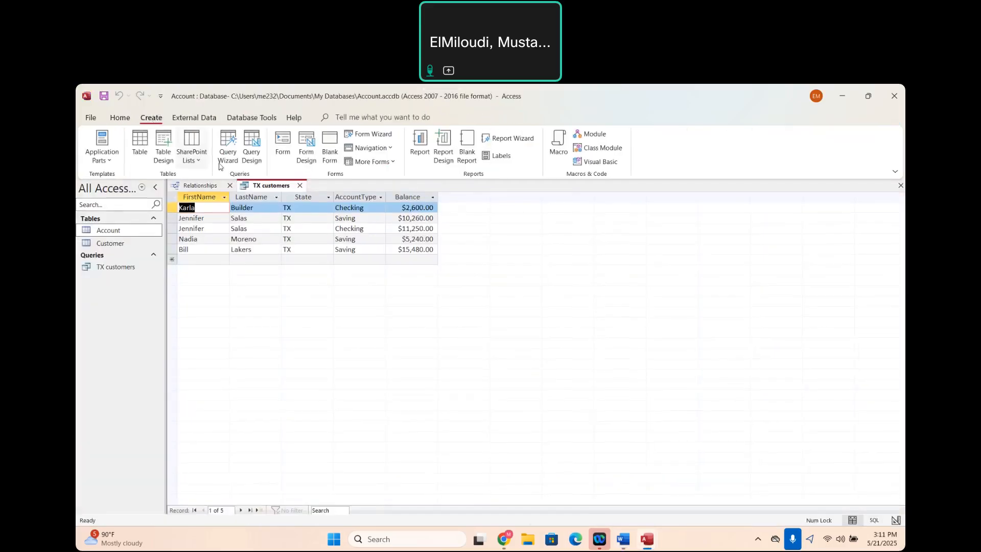
pyautogui.click(228, 146)
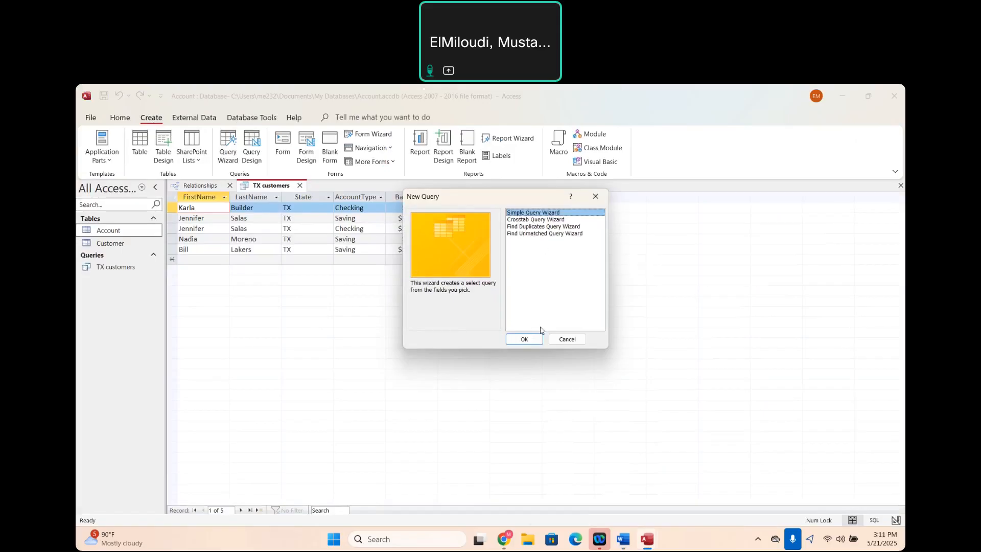
pyautogui.click(532, 339)
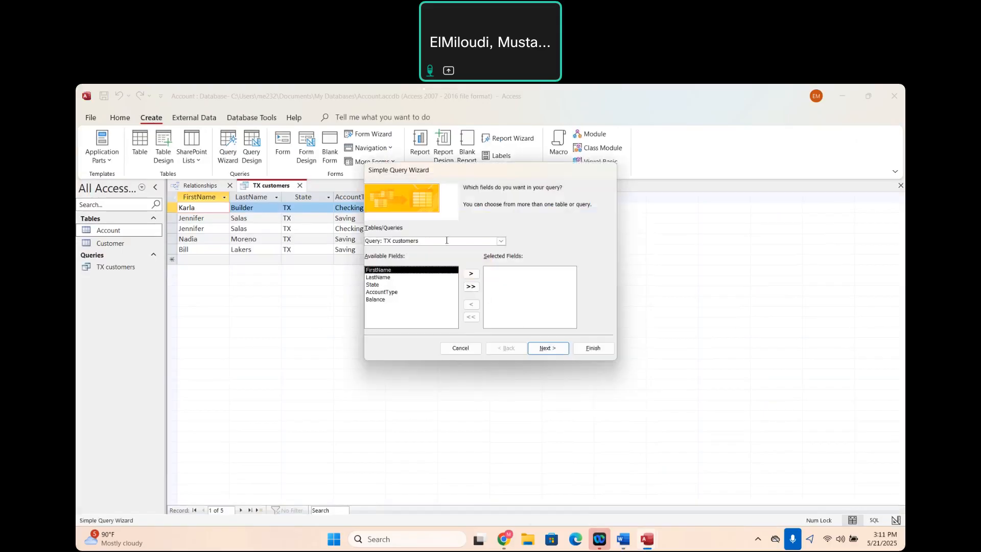
pyautogui.click(501, 241)
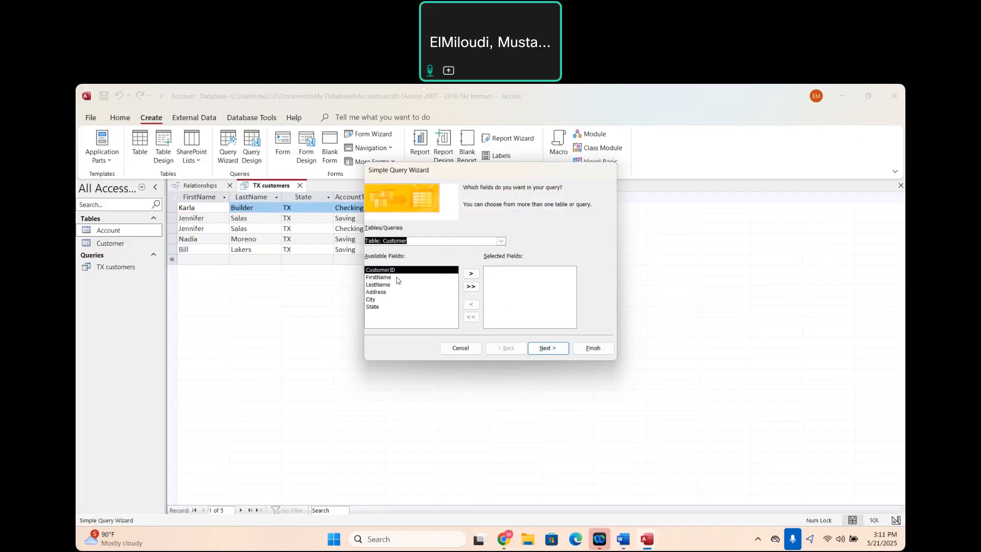
# Step: Add the Customer table's FirstName, LastName and State fields to the second query
pyautogui.click(402, 278)
pyautogui.click(471, 275)
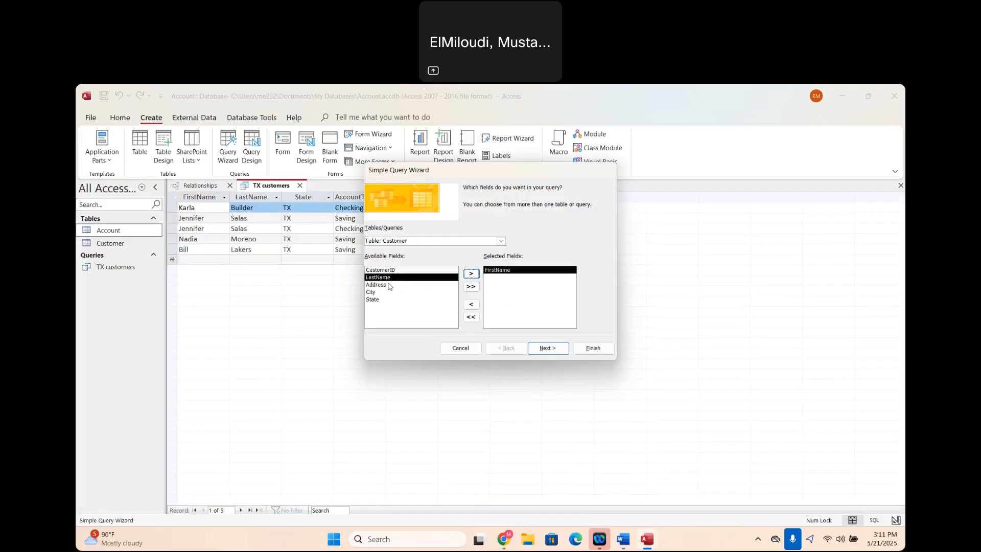
pyautogui.click(472, 276)
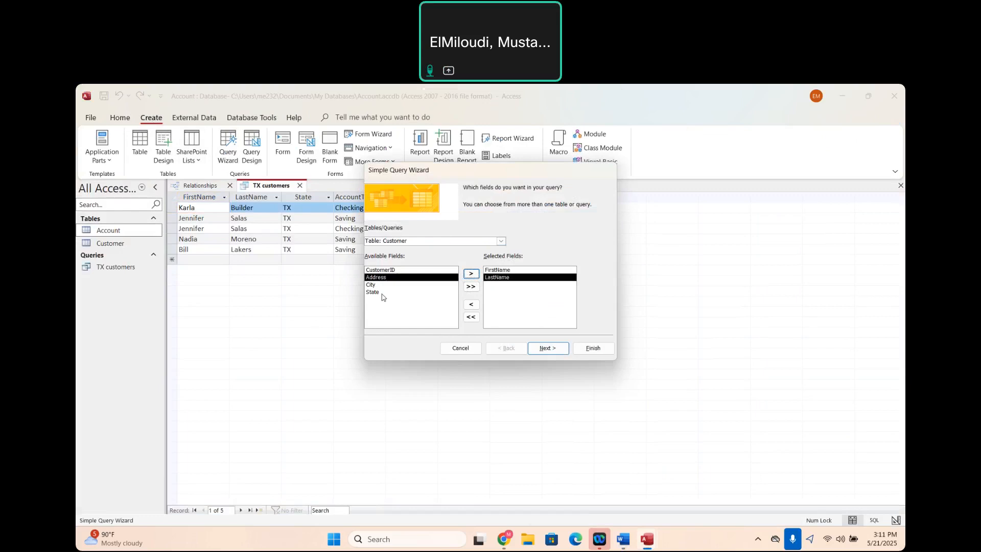
pyautogui.click(382, 293)
pyautogui.click(472, 275)
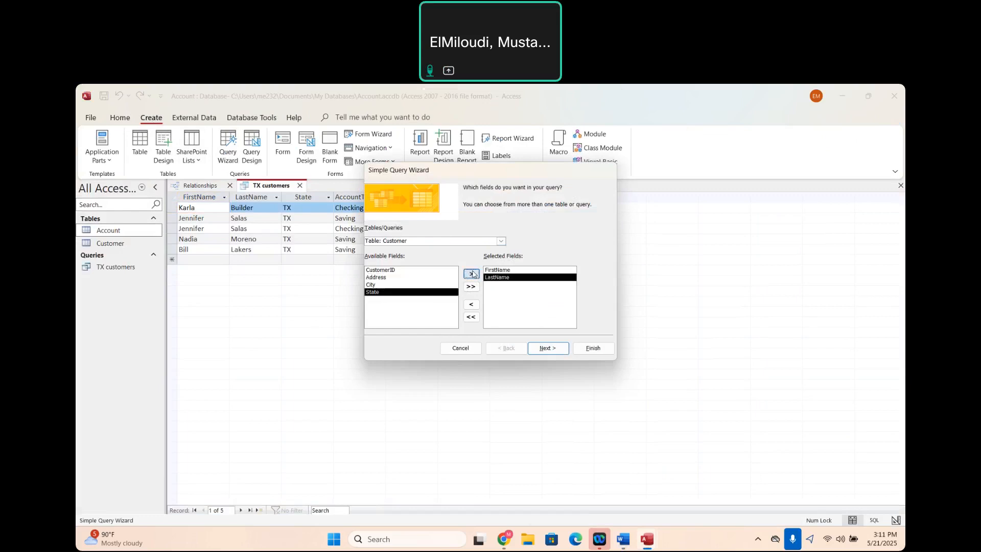
# Step: Switch the second query's field source to the Account table and add AccountType and Balance
pyautogui.click(501, 241)
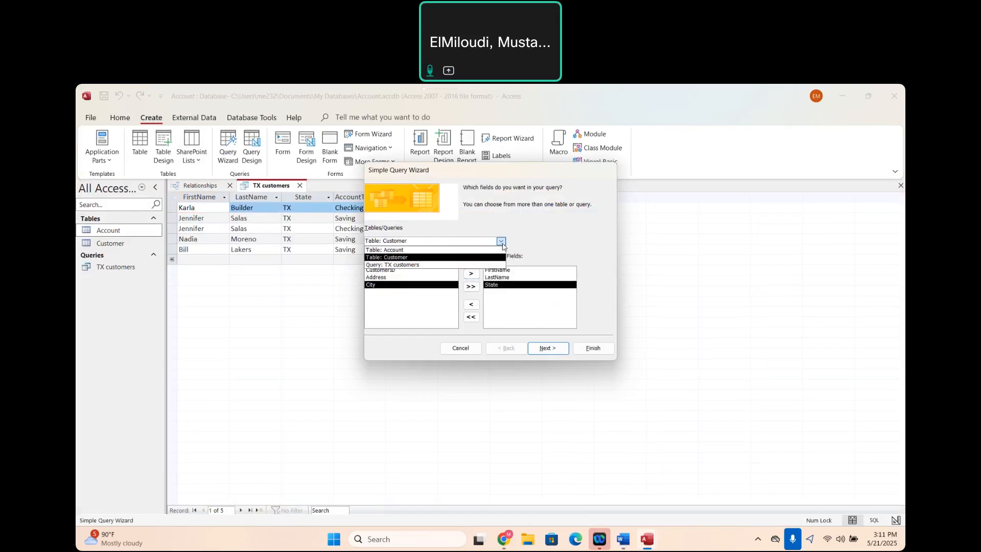
pyautogui.click(424, 251)
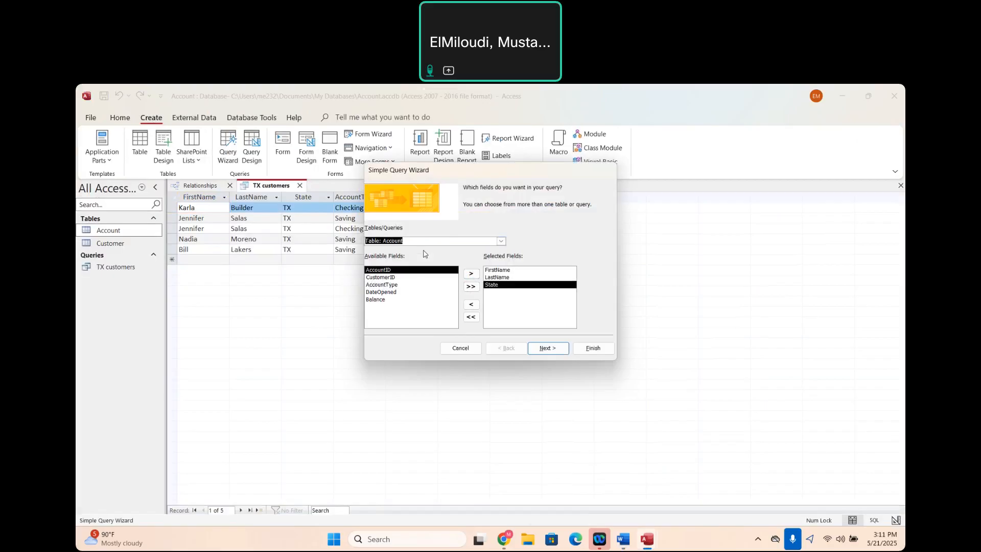
pyautogui.click(385, 285)
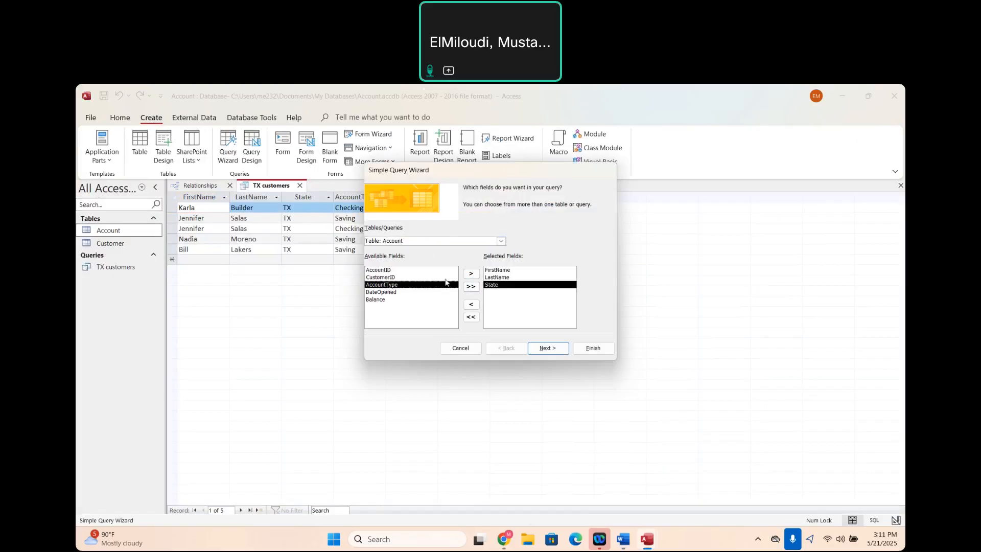
pyautogui.click(471, 274)
pyautogui.click(440, 285)
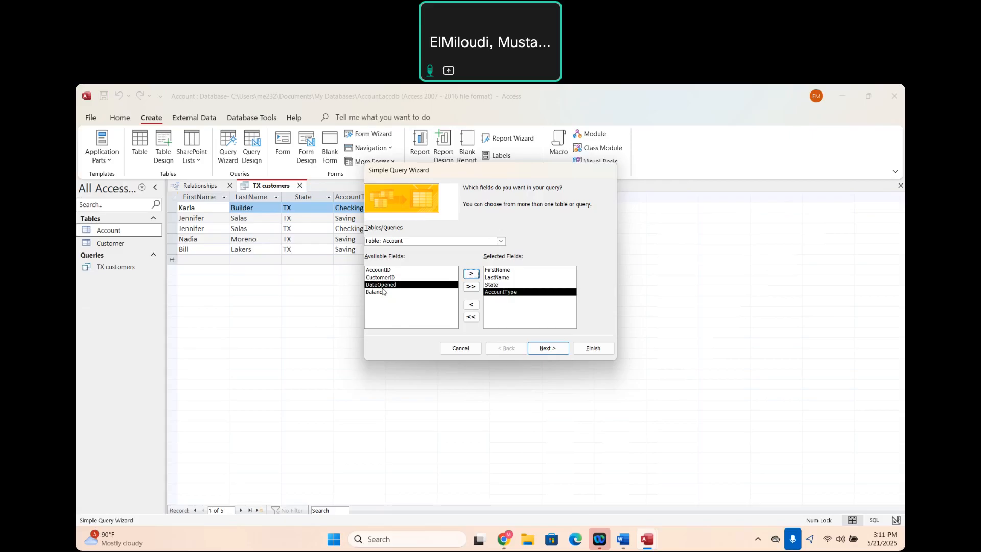
pyautogui.click(384, 292)
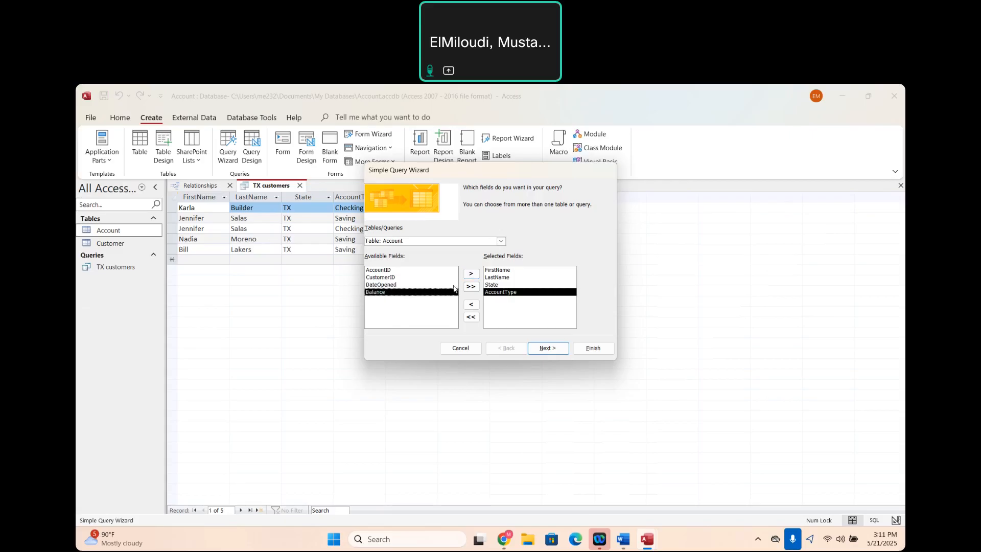
pyautogui.click(471, 274)
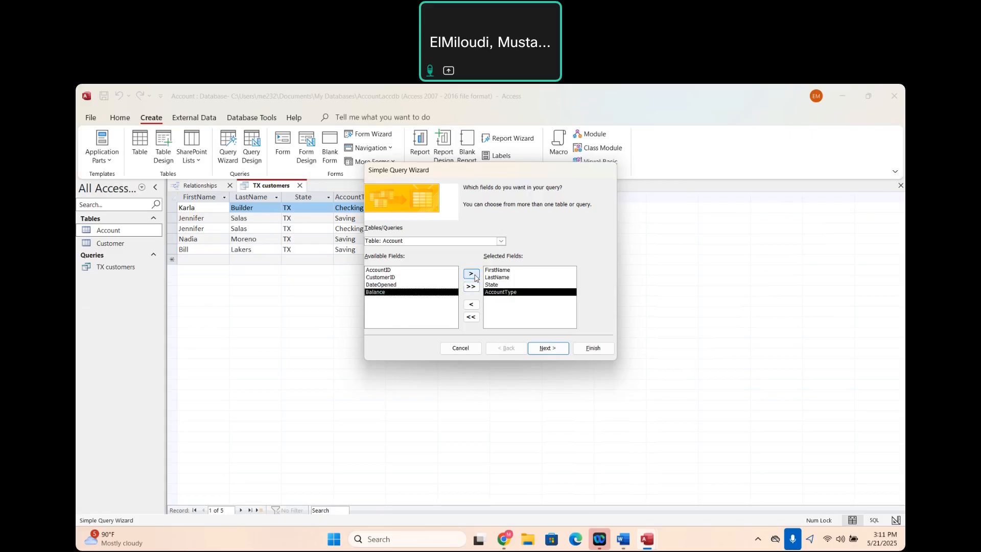
# Step: Keep the detail type, title the query Smithville or houston customers, and finish with the option to modify the query design
pyautogui.click(551, 349)
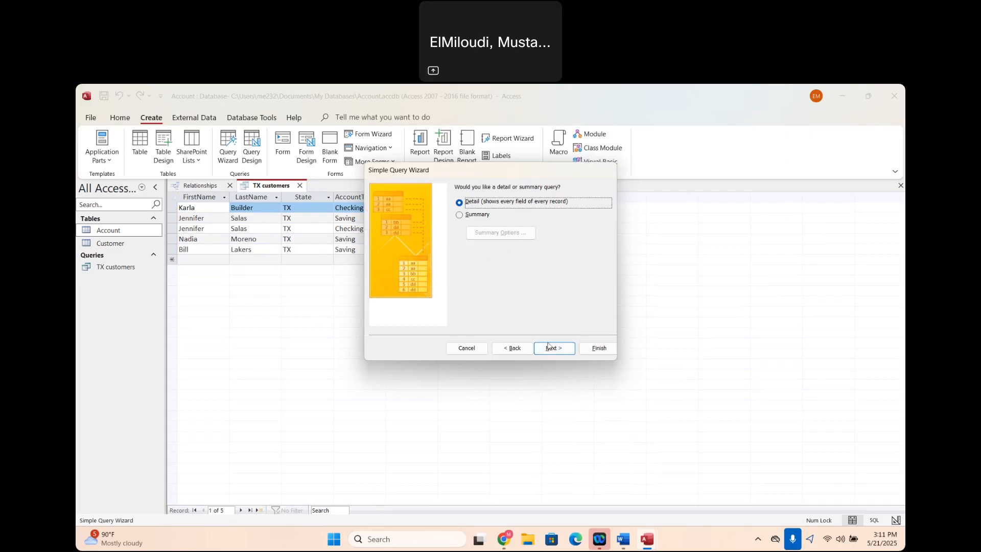
pyautogui.click(550, 349)
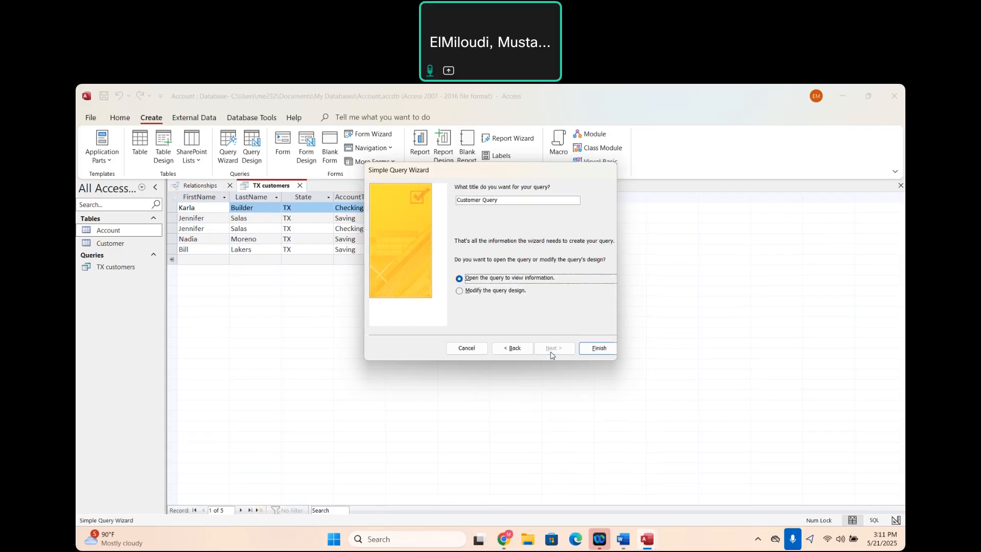
pyautogui.click(506, 201)
pyautogui.press('BackSpace')
pyautogui.press('BackSpace')
pyautogui.press('BackSpace')
pyautogui.press('BackSpace')
pyautogui.press('BackSpace')
pyautogui.press('BackSpace')
pyautogui.press('BackSpace')
pyautogui.press('BackSpace')
pyautogui.press('BackSpace')
pyautogui.press('BackSpace')
pyautogui.press('BackSpace')
pyautogui.press('BackSpace')
pyautogui.press('BackSpace')
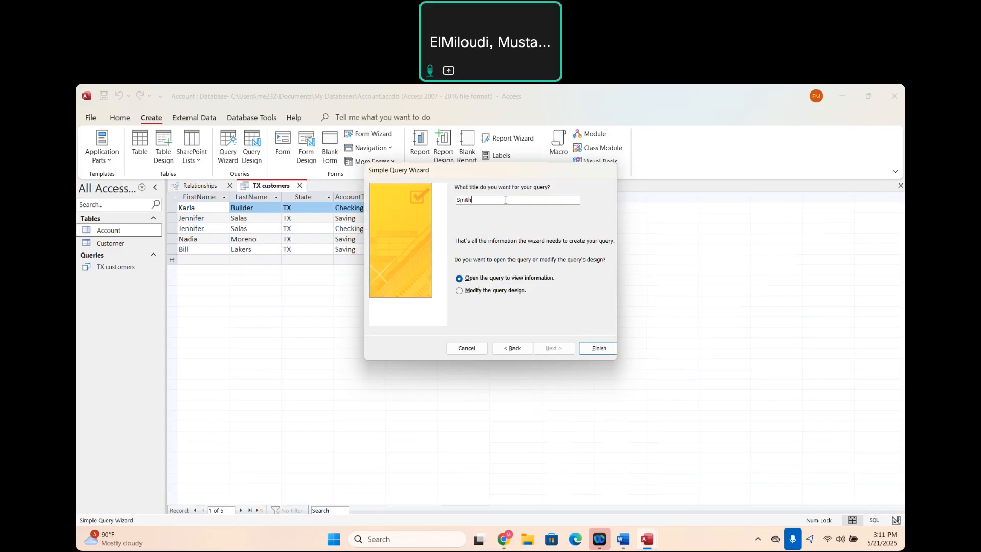
pyautogui.write('Smithville or houston customers')
pyautogui.click(459, 291)
pyautogui.click(598, 348)
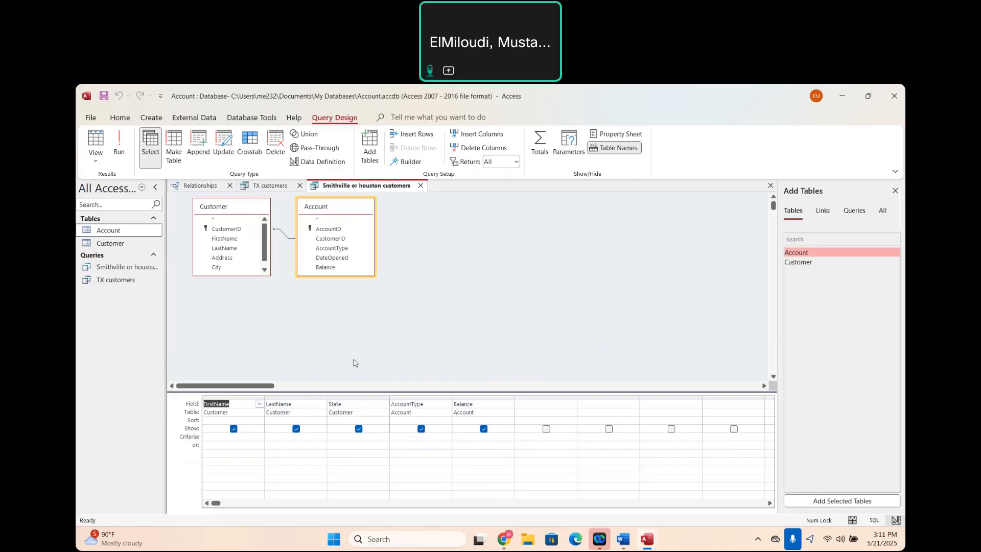
# Step: Add the Customer table's City field to the query with the criteria Smithville or Houston, and run and save the query
pyautogui.click(265, 272)
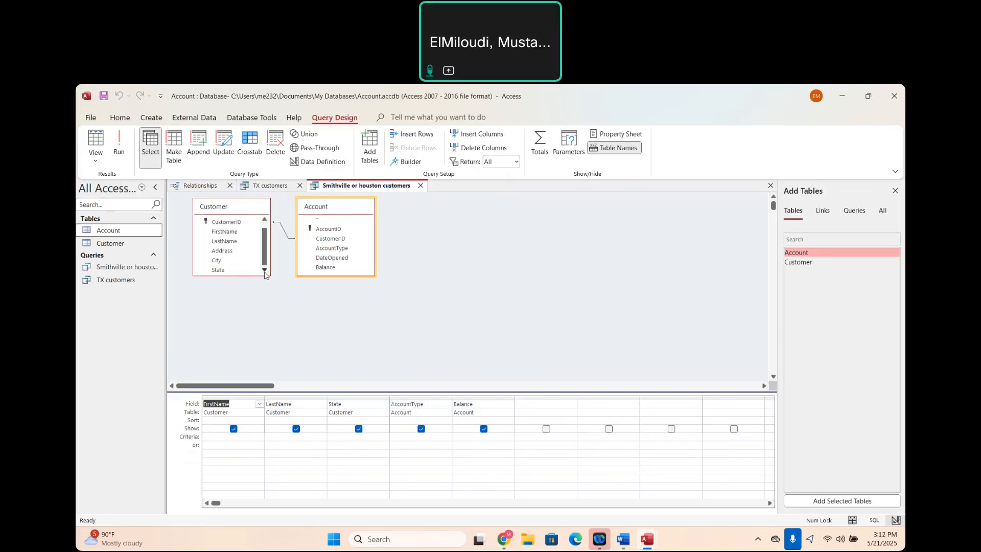
pyautogui.doubleClick(220, 264)
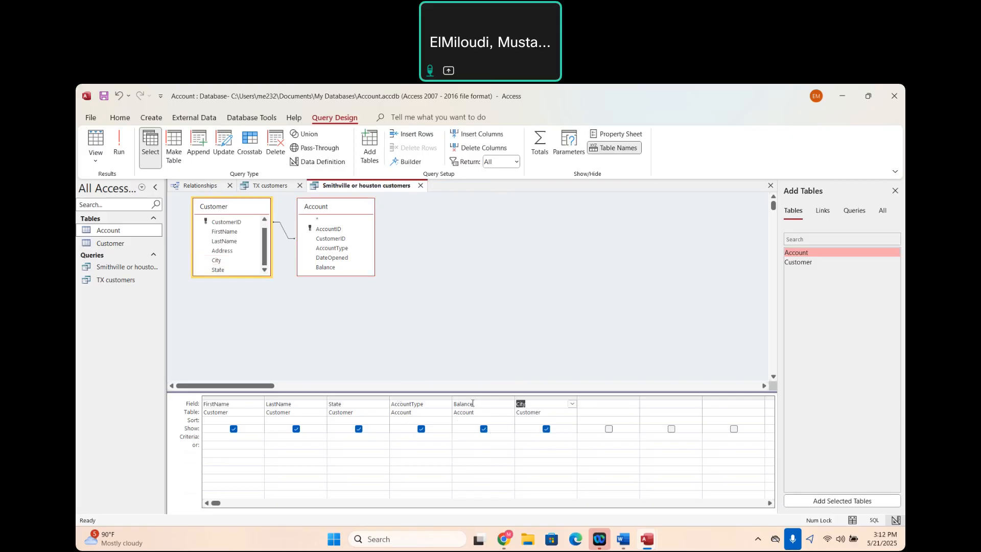
pyautogui.click(527, 434)
pyautogui.write('Smithville')
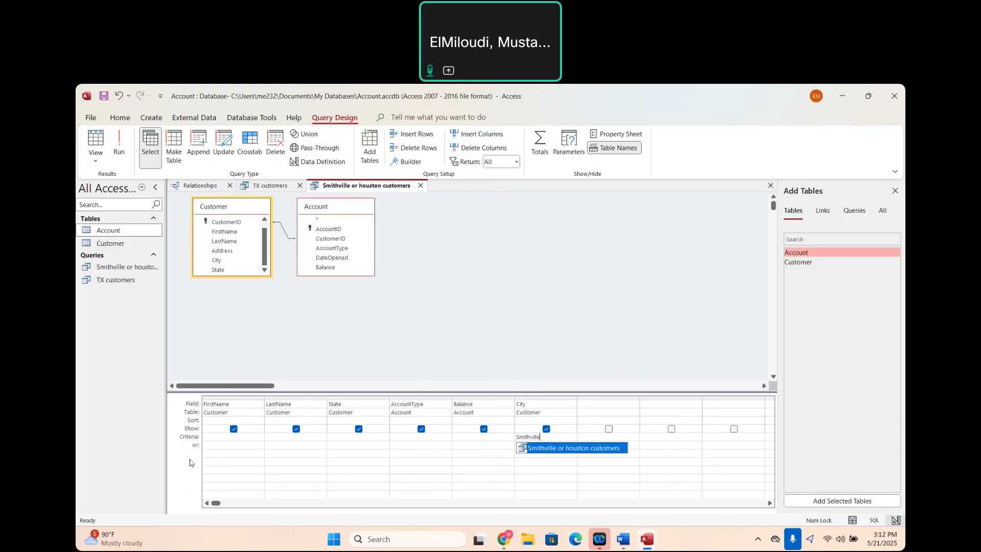
pyautogui.click(491, 448)
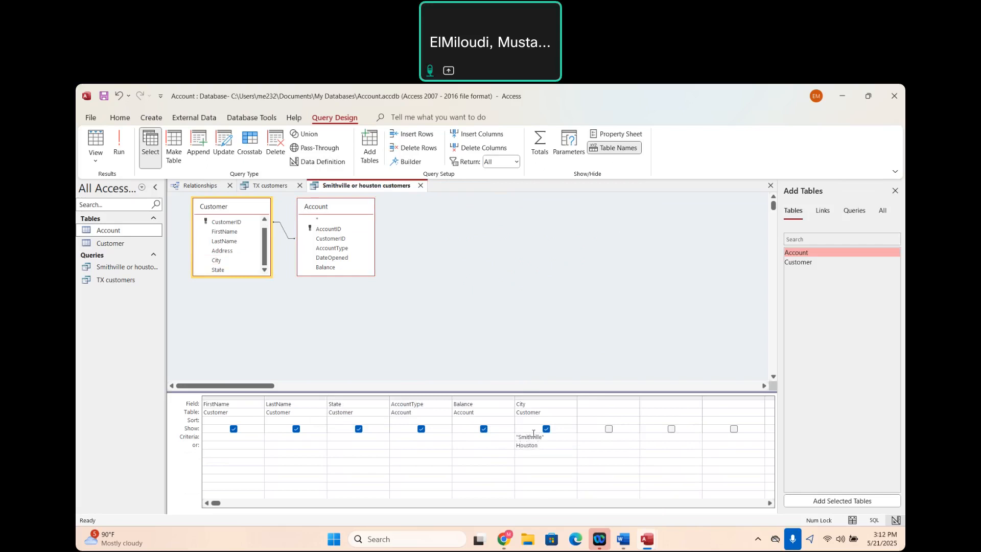
pyautogui.click(119, 153)
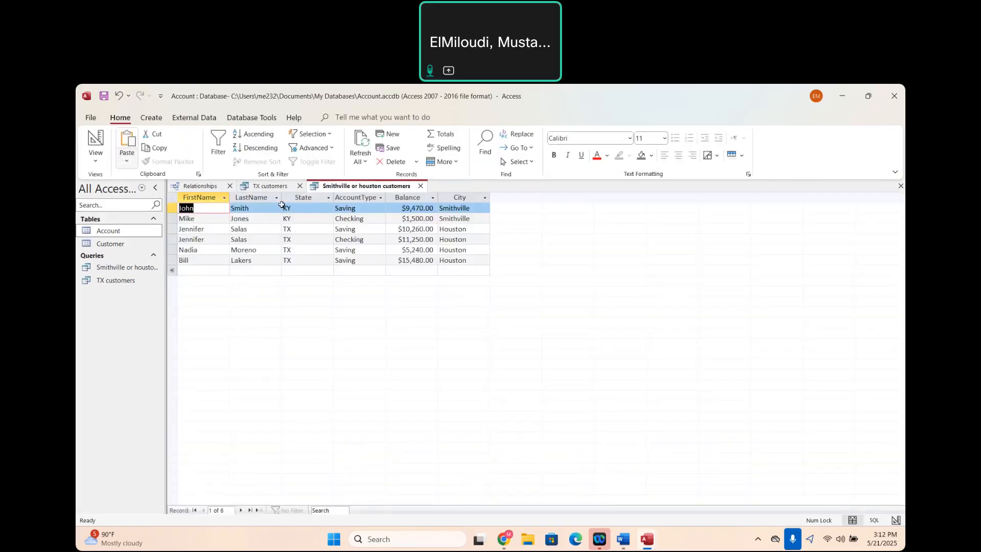
pyautogui.click(103, 97)
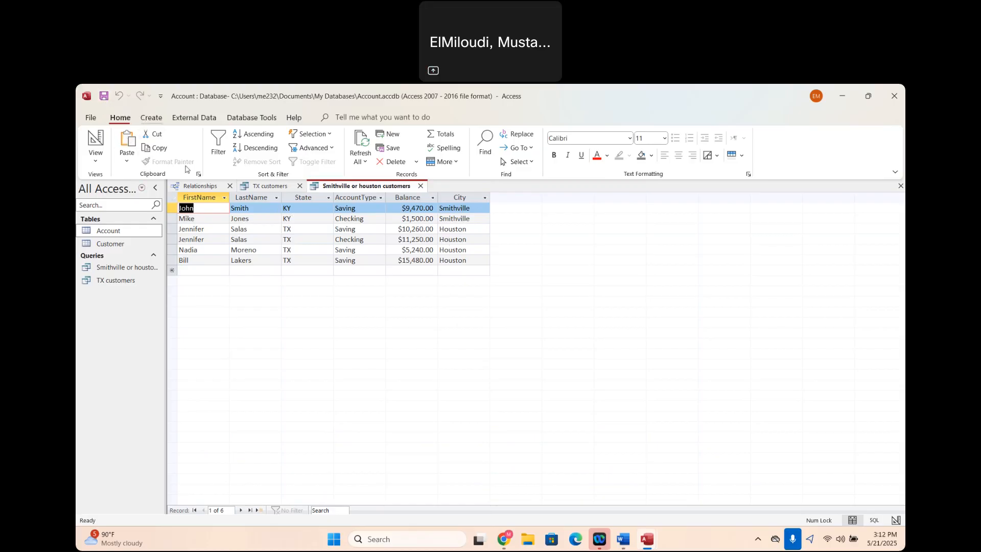
# Step: Switch to the Word assignment document to read which query is required after Smithville or Houston, and return to the Account database in Access
pyautogui.moveTo(622, 540)
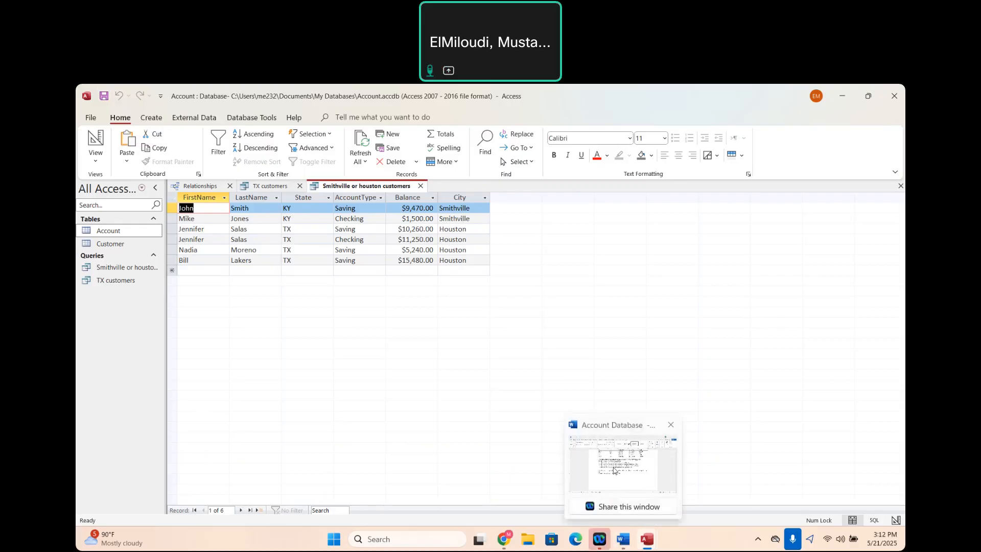
pyautogui.click(614, 470)
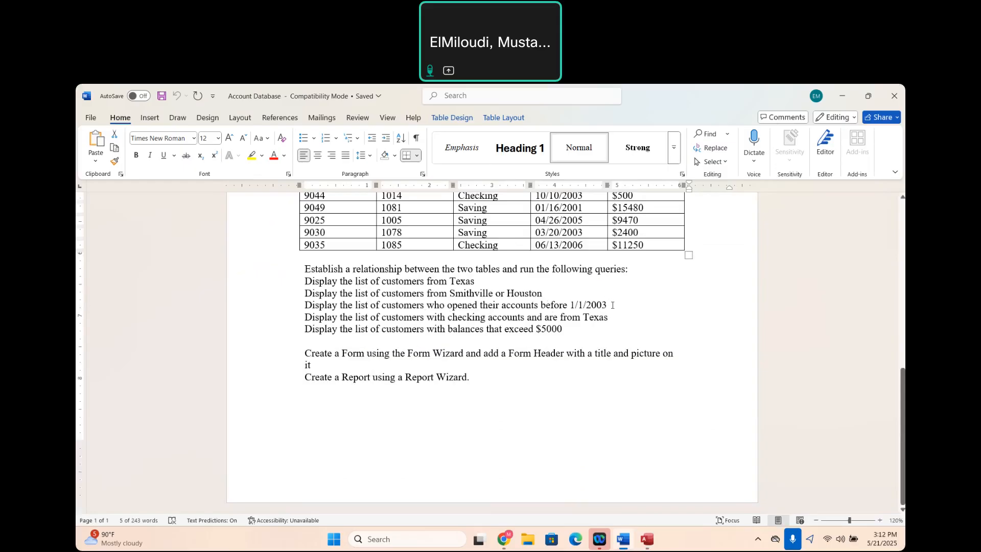
pyautogui.moveTo(647, 540)
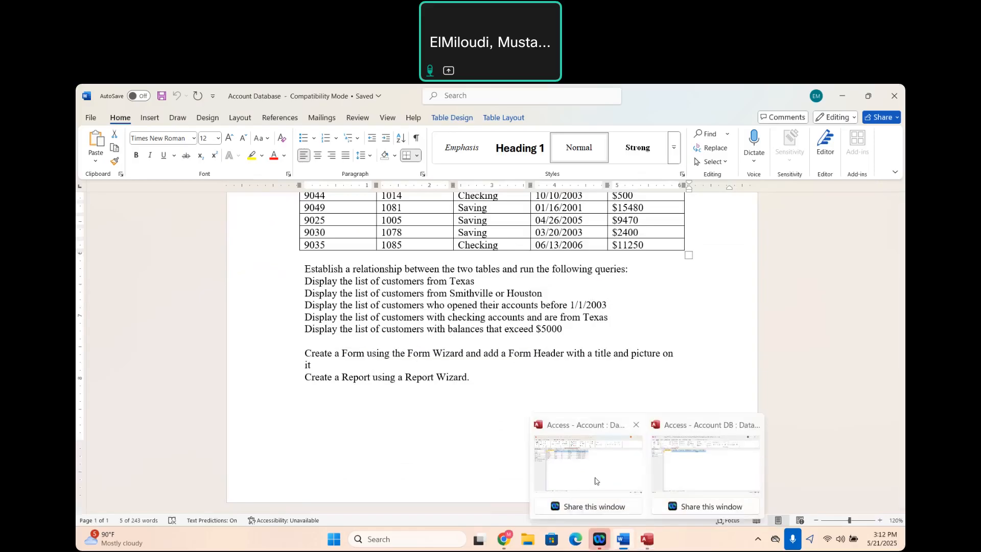
pyautogui.click(596, 481)
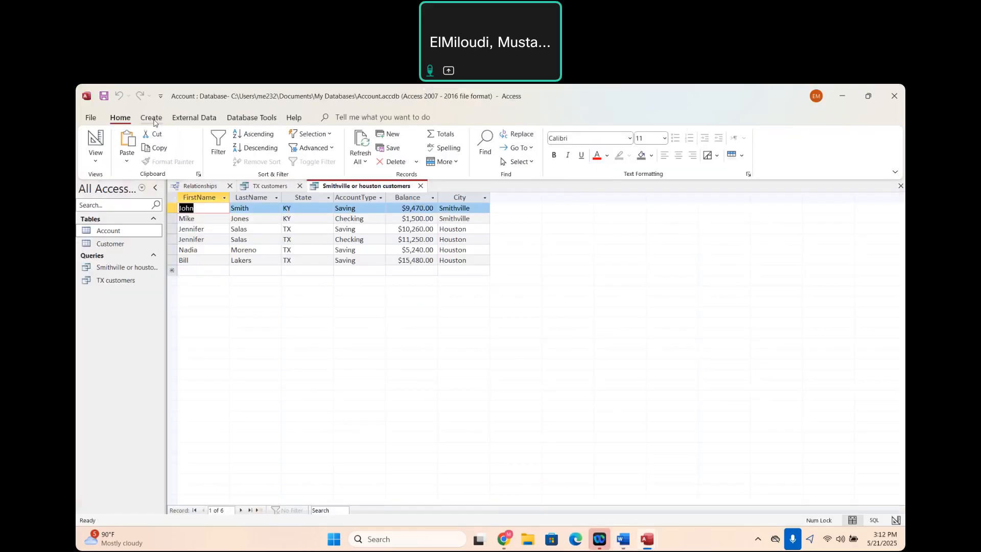
# Step: Start a third query with the Simple Query Wizard, using the Customer table as the field source
pyautogui.click(151, 117)
pyautogui.click(226, 160)
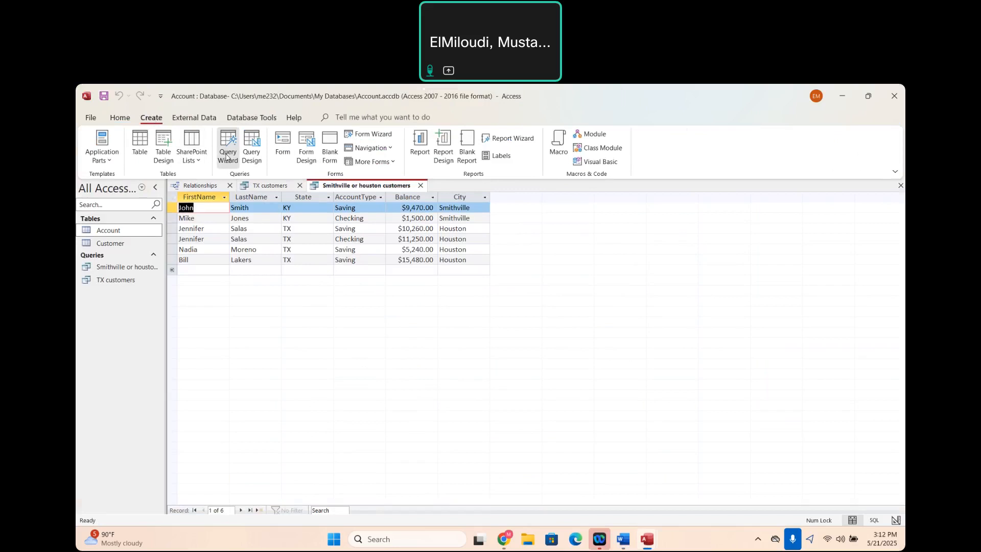
pyautogui.click(525, 340)
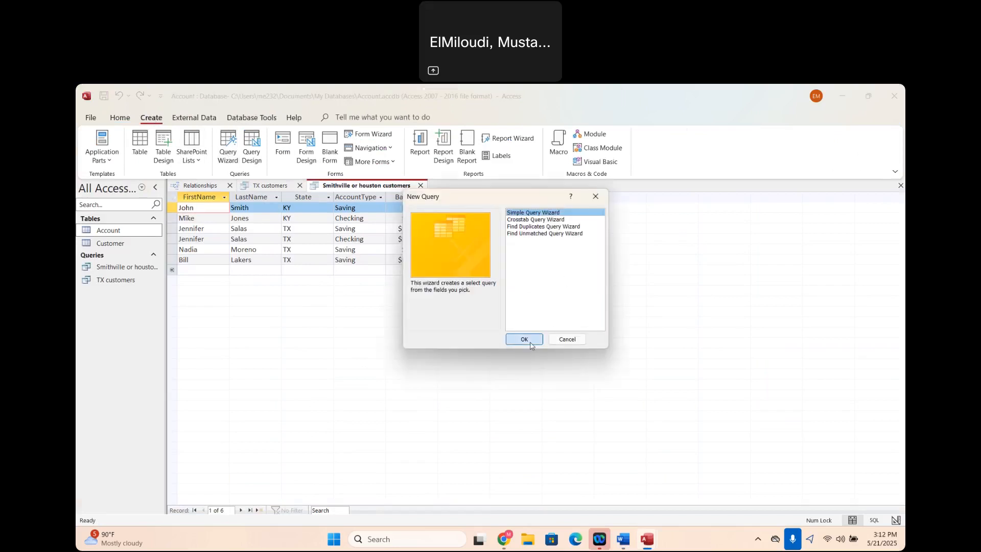
pyautogui.click(502, 242)
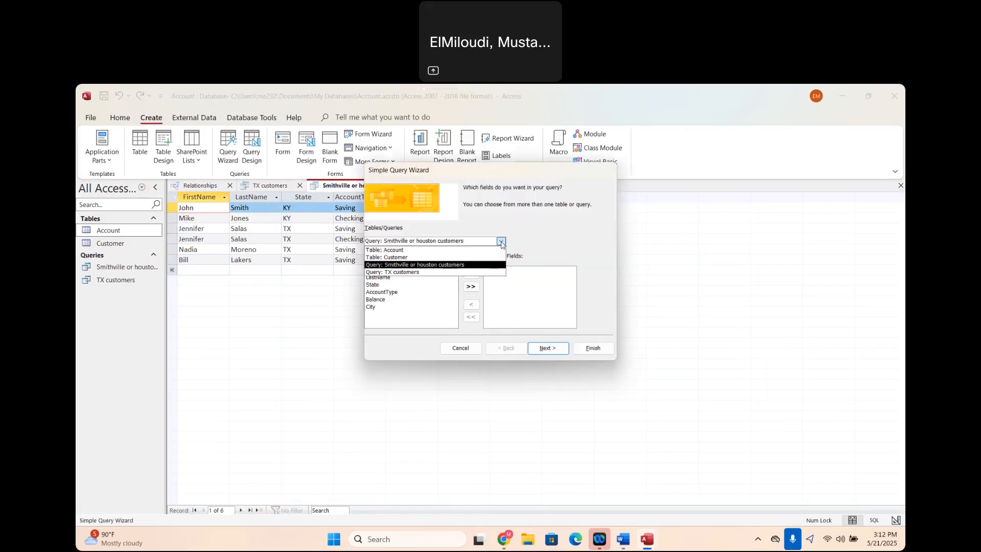
pyautogui.click(406, 258)
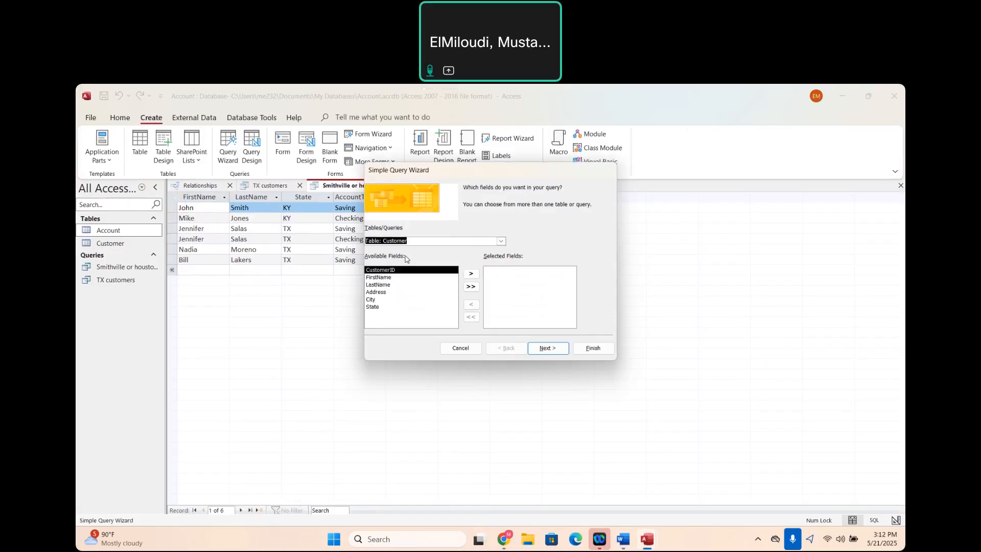
# Step: Add the Customer table's FirstName, LastName and State fields to the third query
pyautogui.click(382, 278)
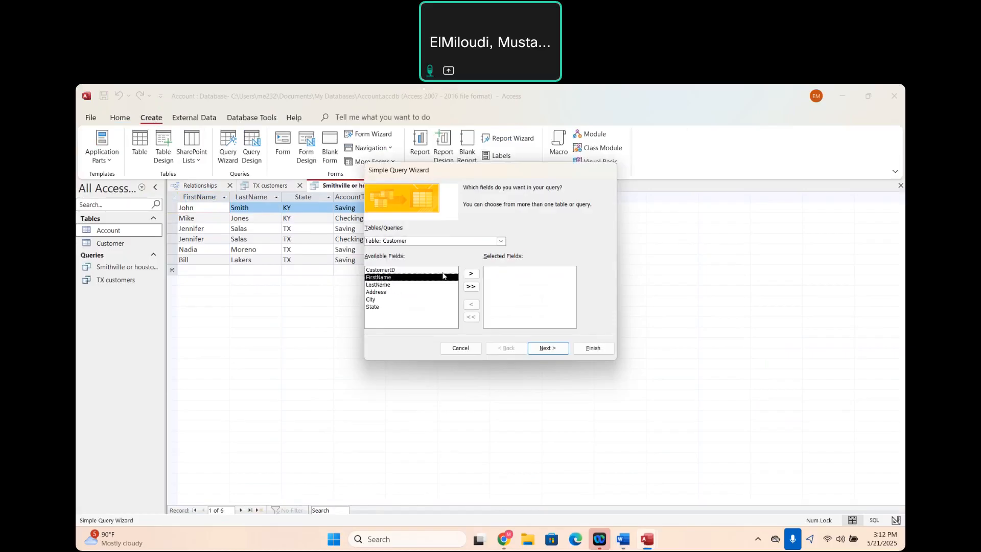
pyautogui.click(472, 276)
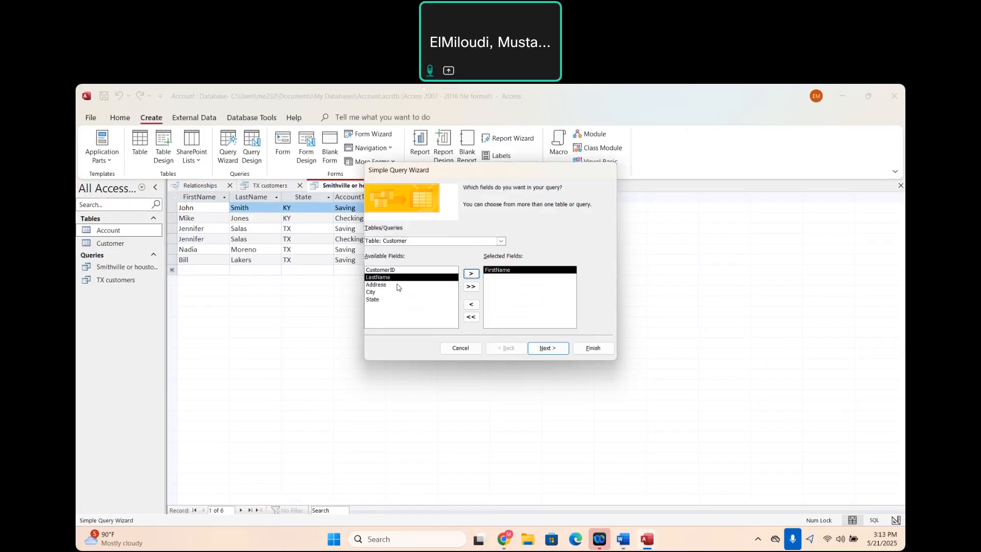
pyautogui.click(473, 277)
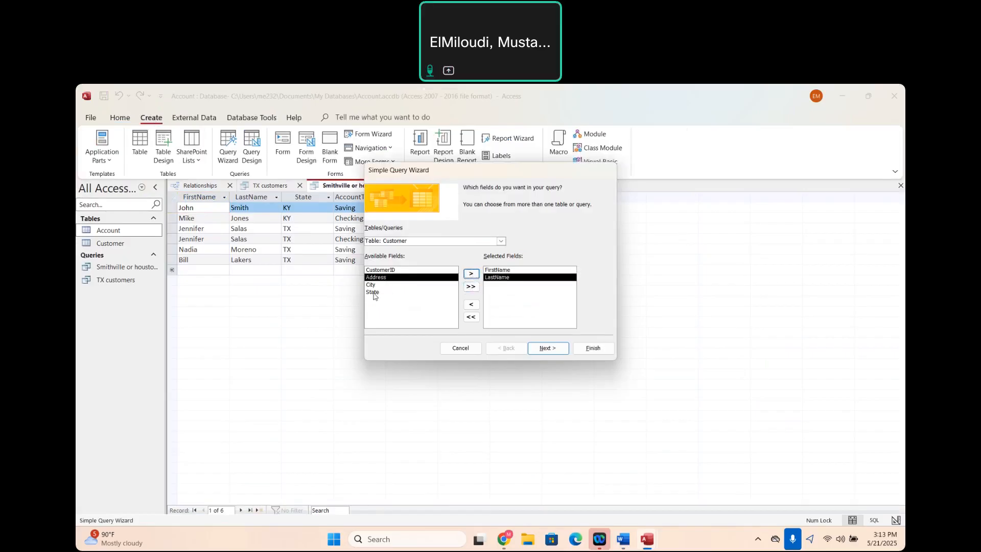
pyautogui.click(393, 292)
pyautogui.click(471, 276)
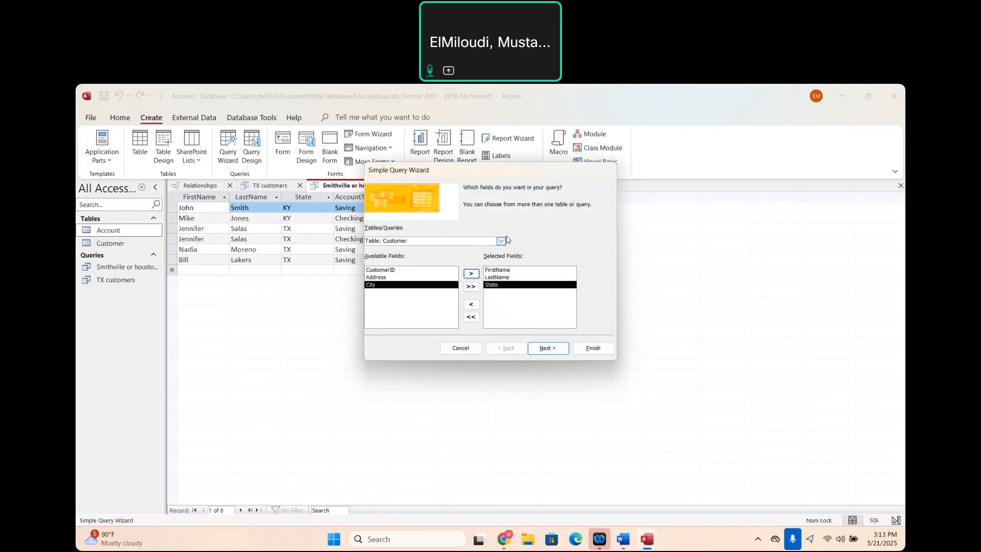
# Step: Switch the third query's field source to the Account table and add AccountType and DateOpened
pyautogui.click(501, 241)
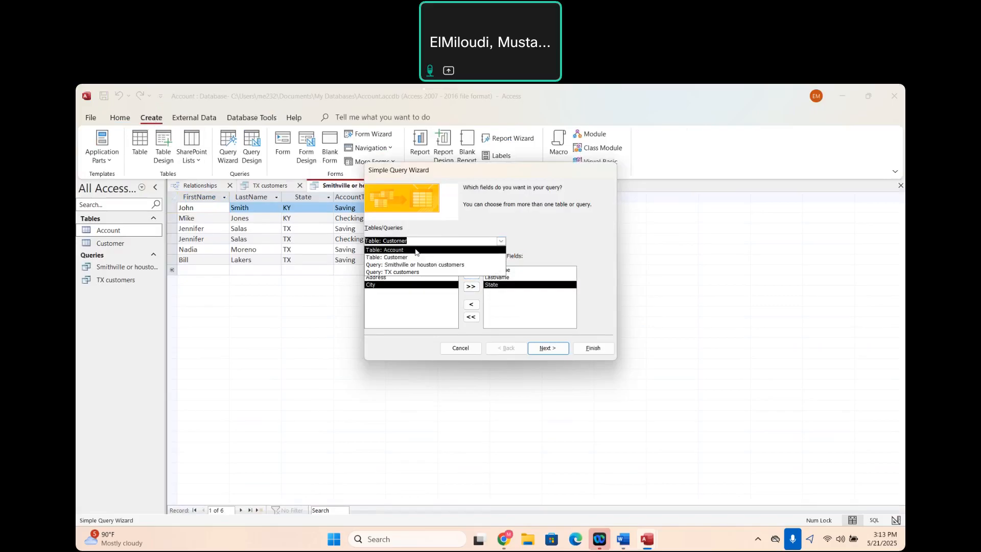
pyautogui.click(417, 251)
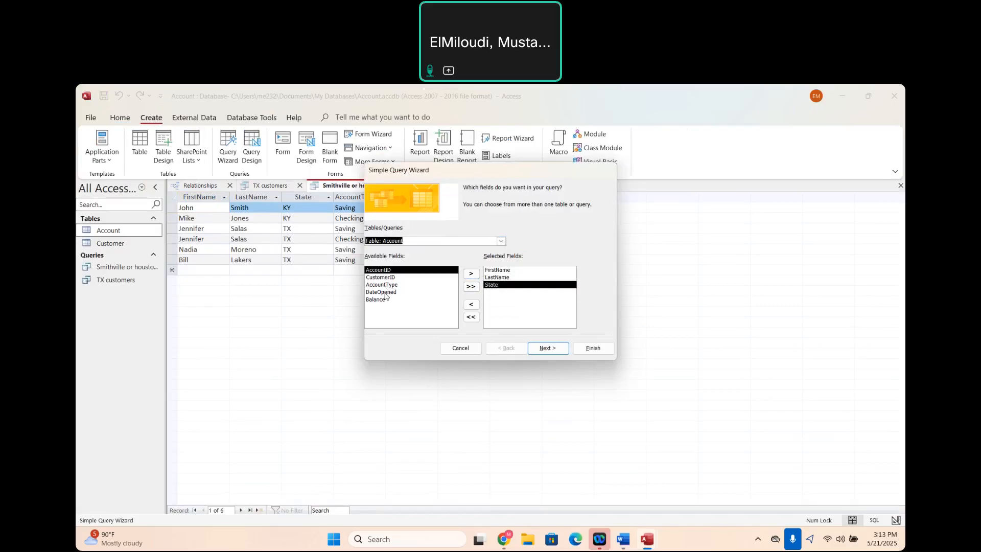
pyautogui.click(381, 285)
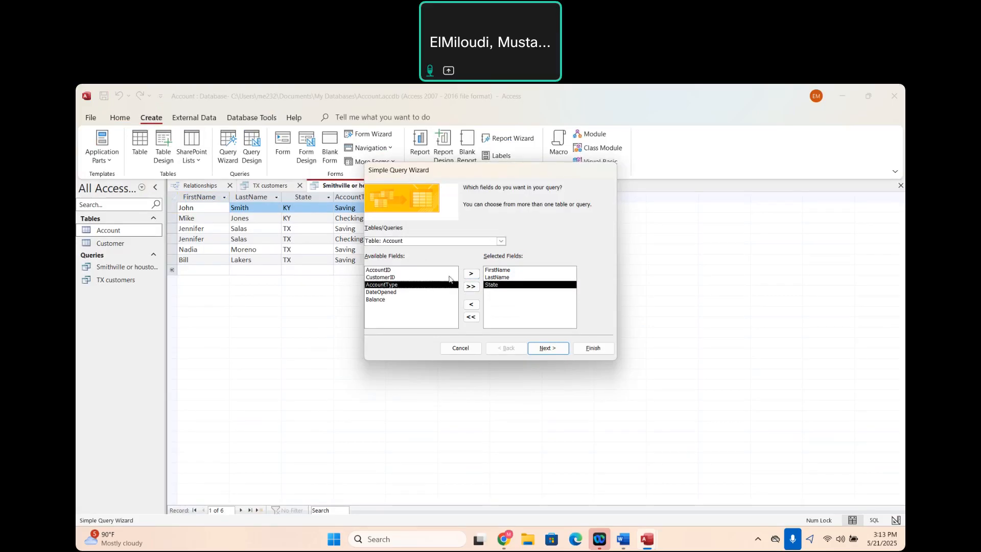
pyautogui.click(472, 274)
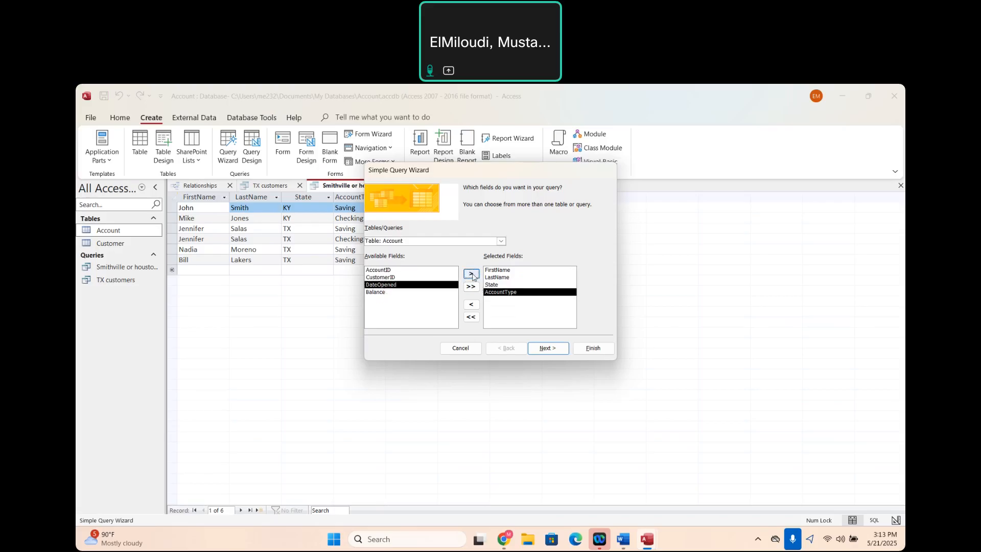
pyautogui.click(472, 276)
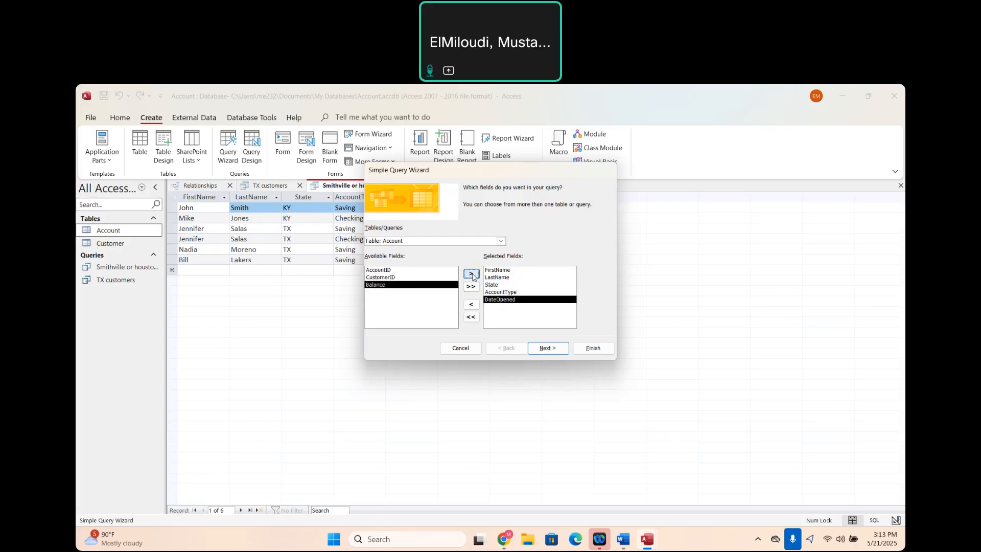
# Step: Keep the detail type, title the query Customers who opened account before 2003, and finish with the option to modify the query design
pyautogui.click(550, 351)
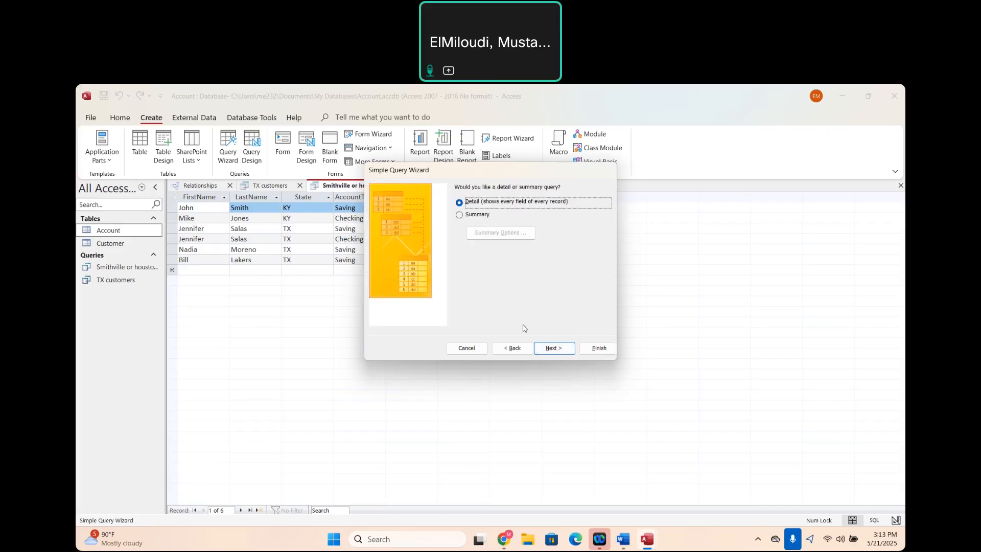
pyautogui.click(550, 352)
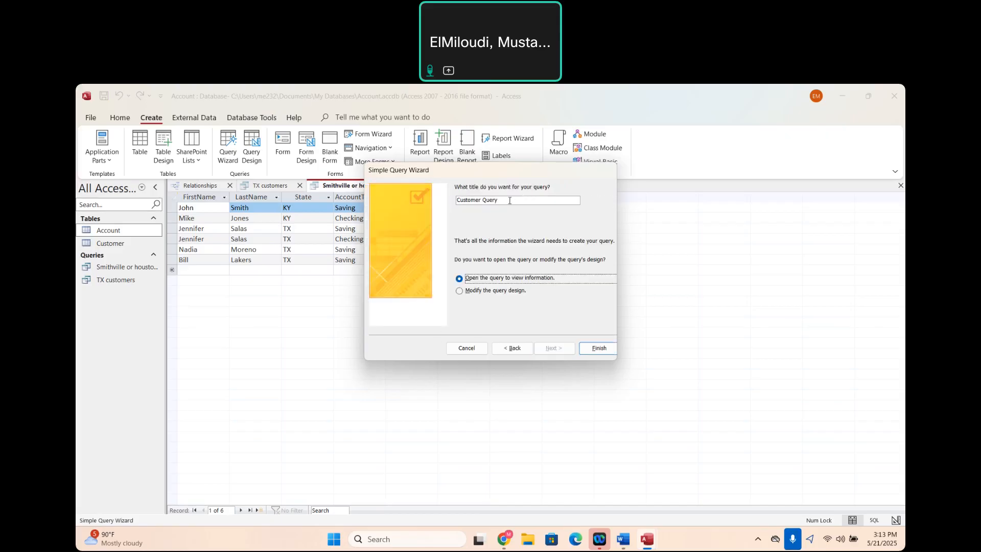
pyautogui.press('BackSpace')
pyautogui.press('BackSpace')
pyautogui.press('BackSpace')
pyautogui.press('BackSpace')
pyautogui.press('BackSpace')
pyautogui.press('BackSpace')
pyautogui.press('BackSpace')
pyautogui.press('BackSpace')
pyautogui.press('BackSpace')
pyautogui.press('BackSpace')
pyautogui.press('BackSpace')
pyautogui.press('BackSpace')
pyautogui.press('BackSpace')
pyautogui.press('BackSpace')
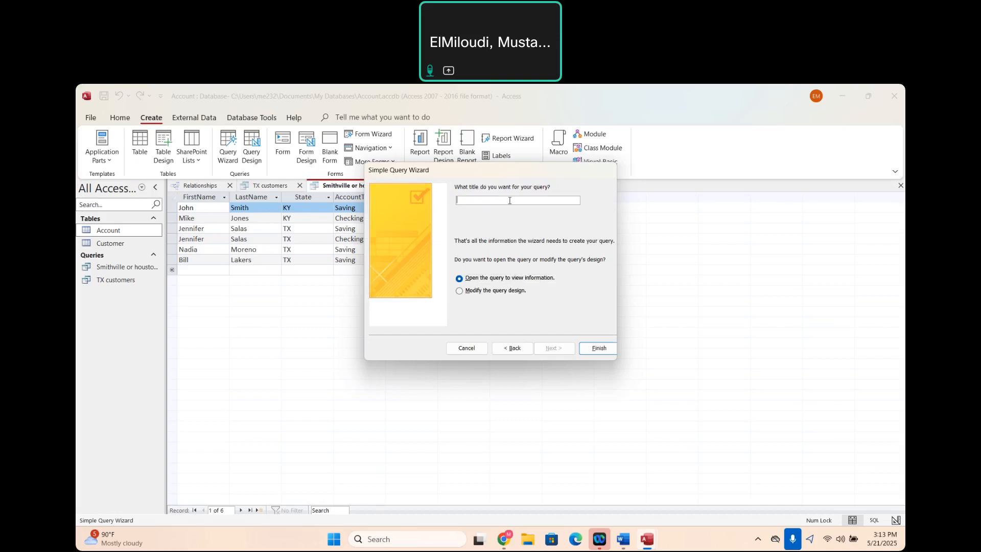
pyautogui.write('Cs')
pyautogui.press('BackSpace')
pyautogui.write('ustomers who opened account before 2003')
pyautogui.click(459, 293)
pyautogui.click(589, 348)
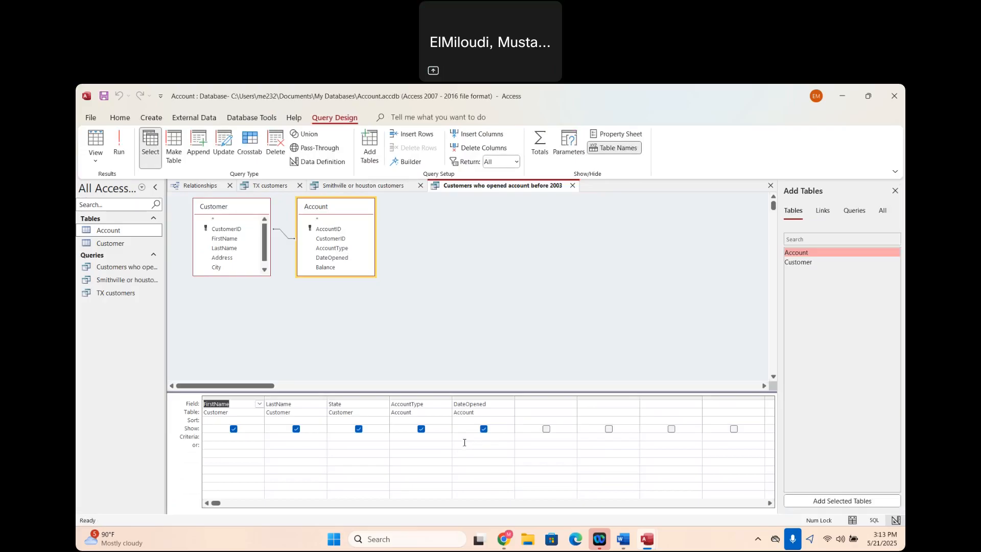
# Step: Set the DateOpened criteria to <1/1/2003 and run the query
pyautogui.click(464, 440)
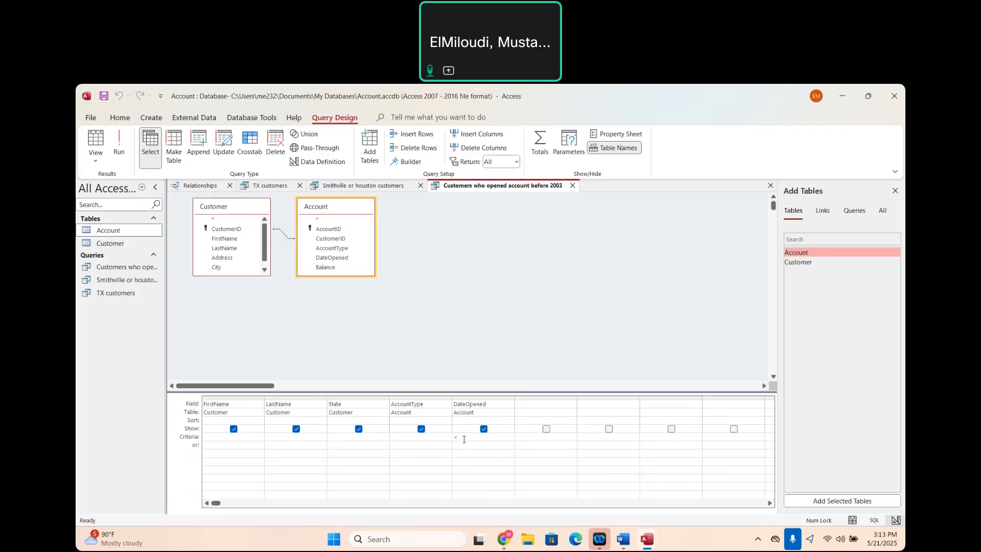
pyautogui.write('<1/1/2003')
pyautogui.click(120, 154)
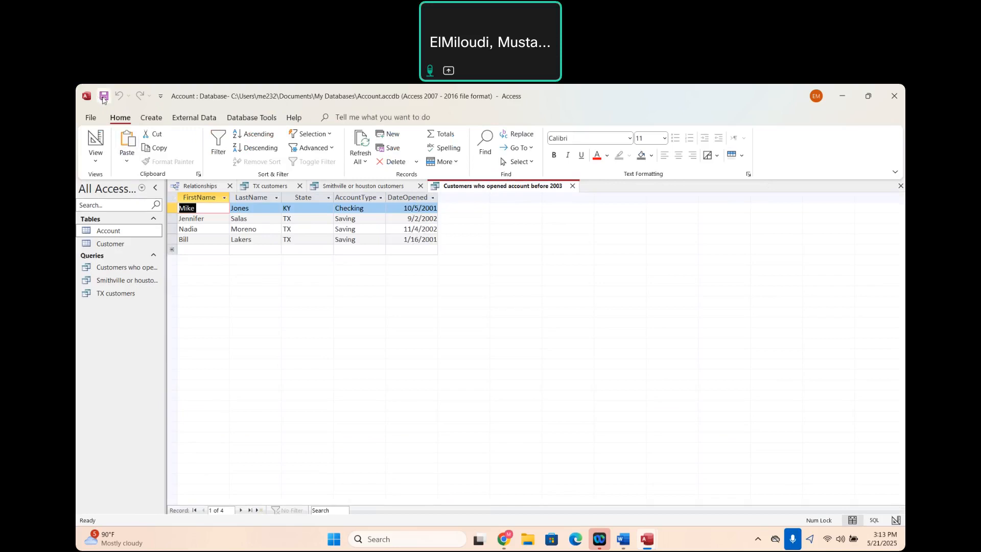
# Step: Switch to the Word assignment document to read the query required after the account-opening-date one, and return to the Account database in Access
pyautogui.moveTo(649, 546)
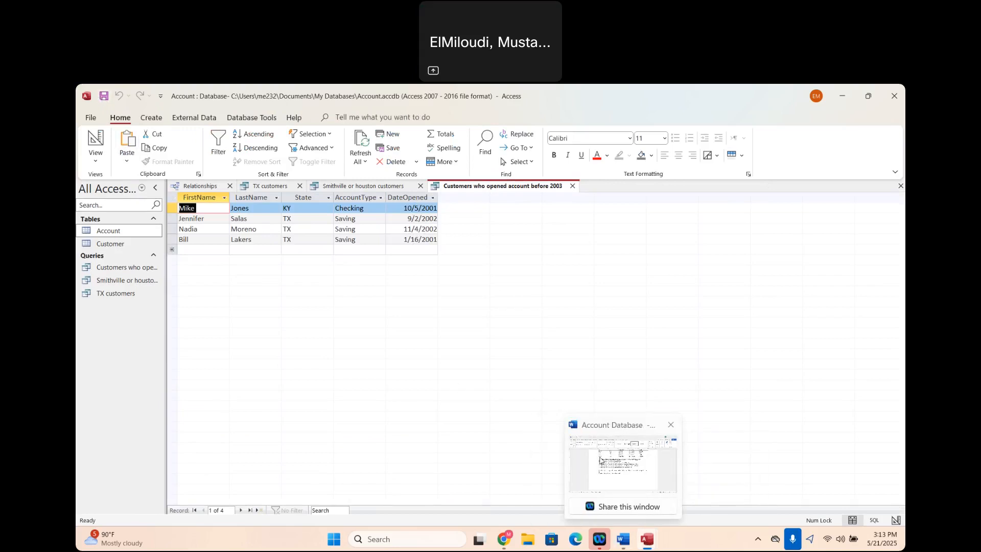
pyautogui.click(600, 460)
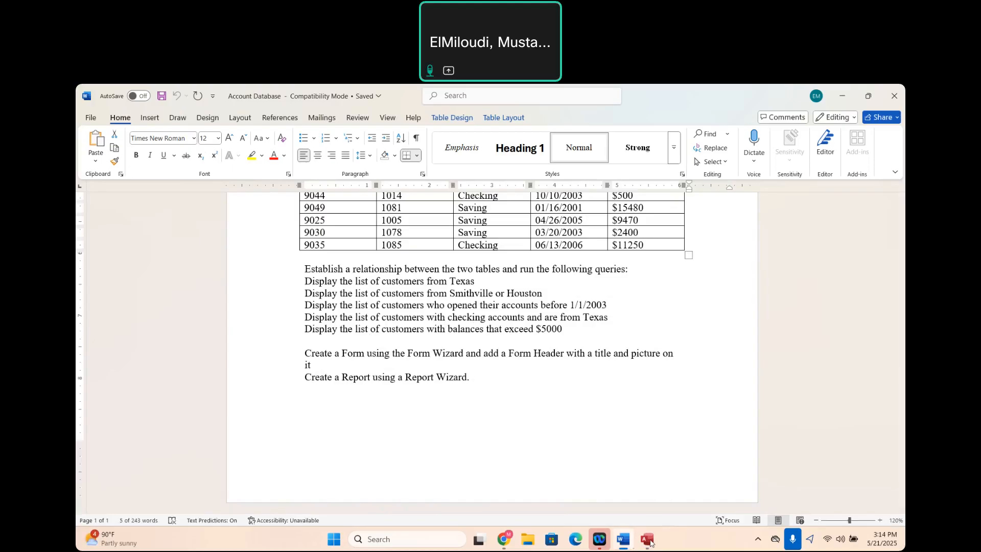
pyautogui.moveTo(647, 539)
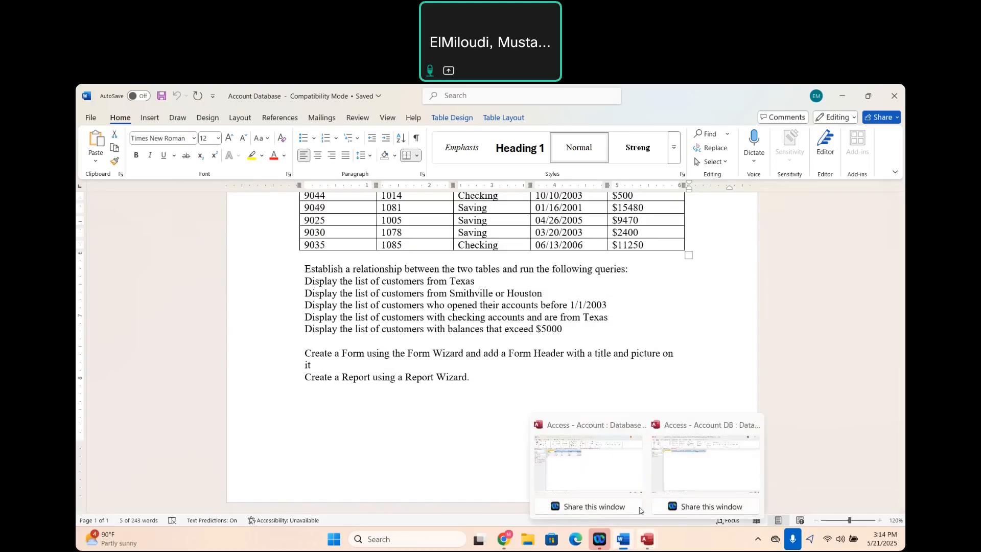
pyautogui.click(606, 471)
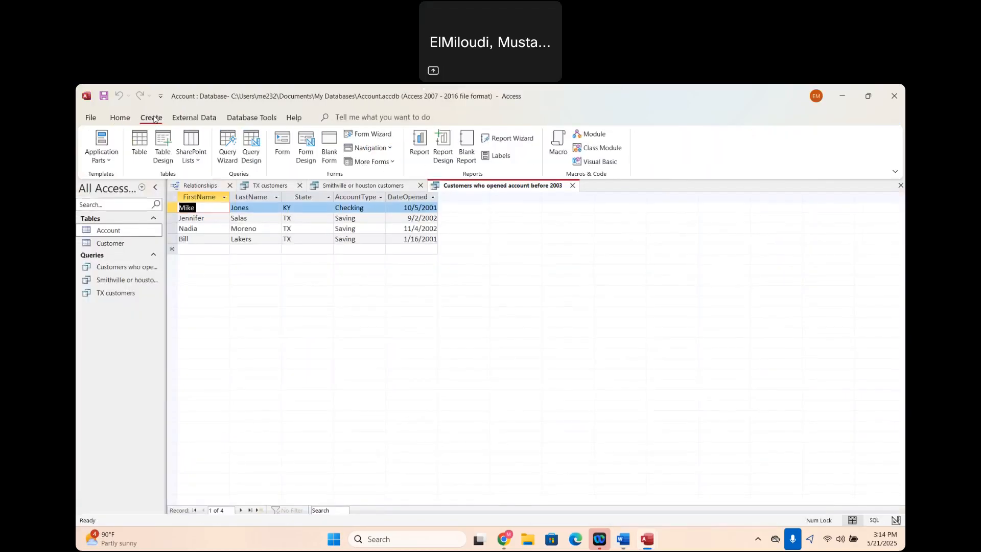
# Step: Start a fourth simple query with the Query Wizard and add FirstName, LastName and State from the Customer table
pyautogui.click(224, 160)
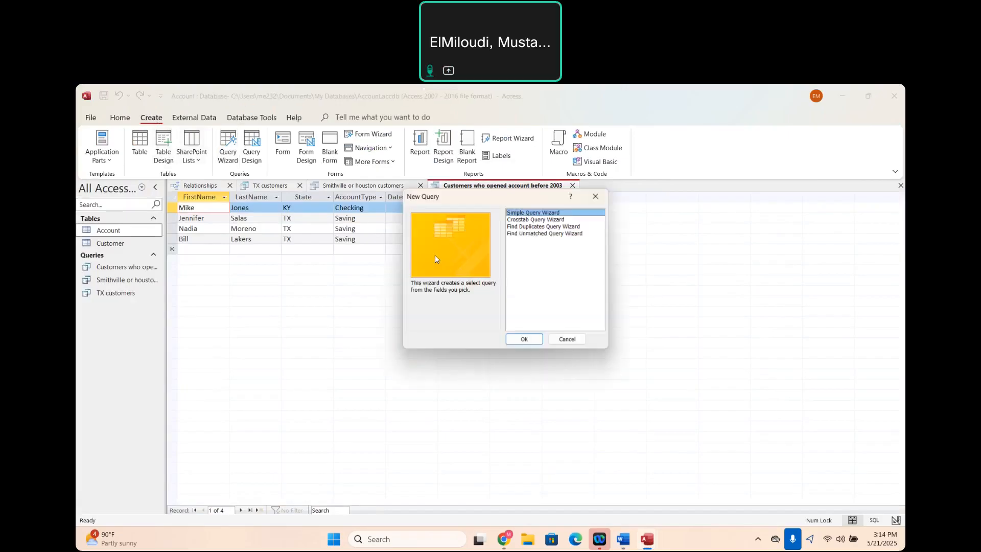
pyautogui.click(525, 339)
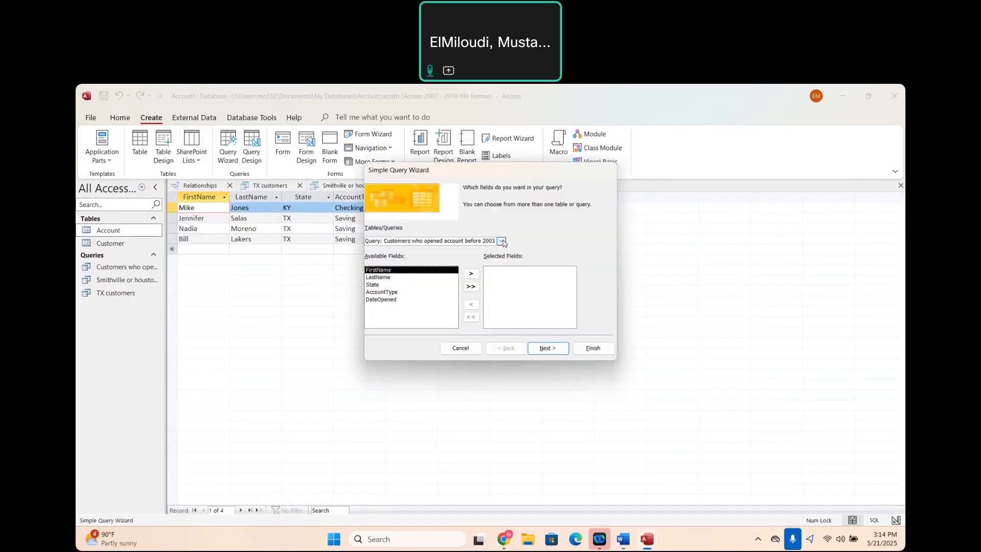
pyautogui.click(502, 242)
pyautogui.click(387, 257)
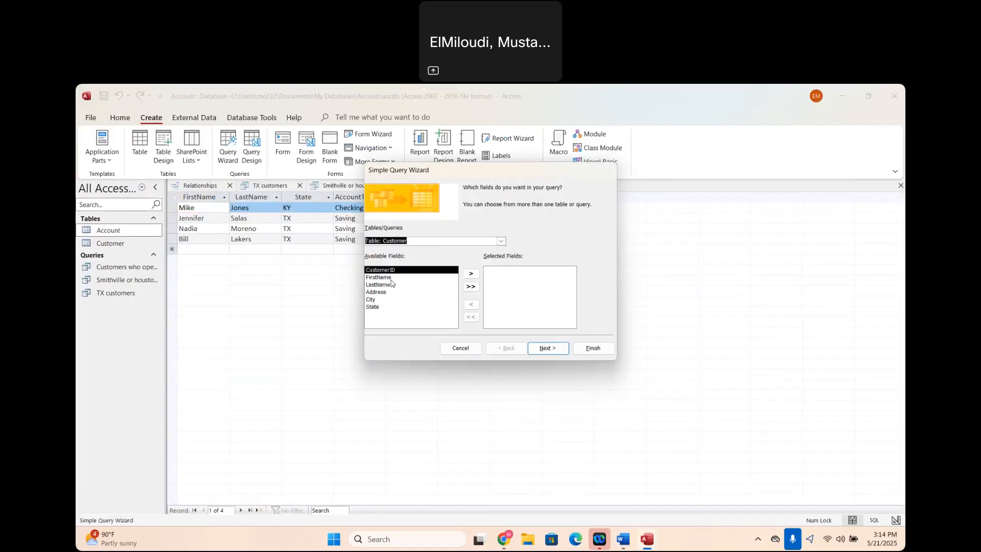
pyautogui.click(383, 277)
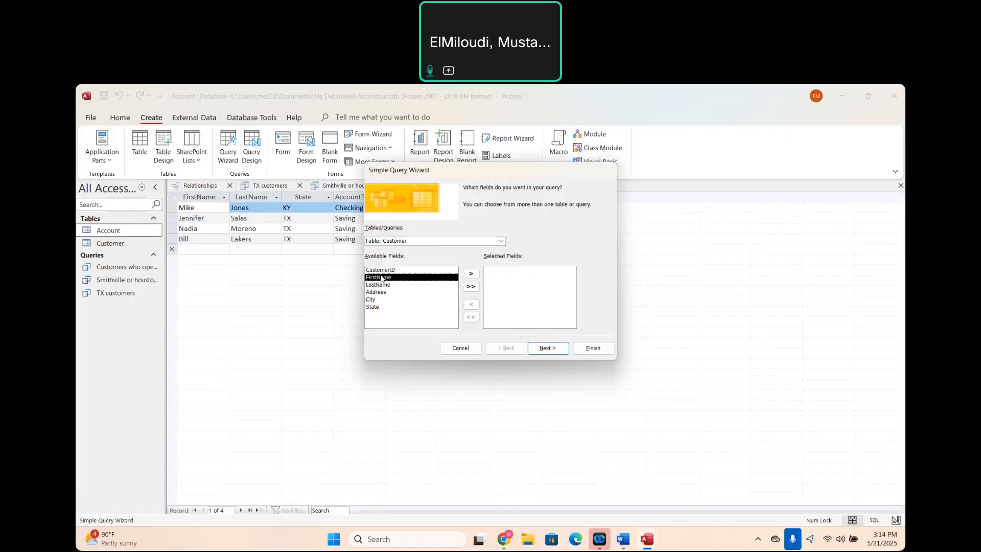
pyautogui.click(472, 274)
pyautogui.click(473, 274)
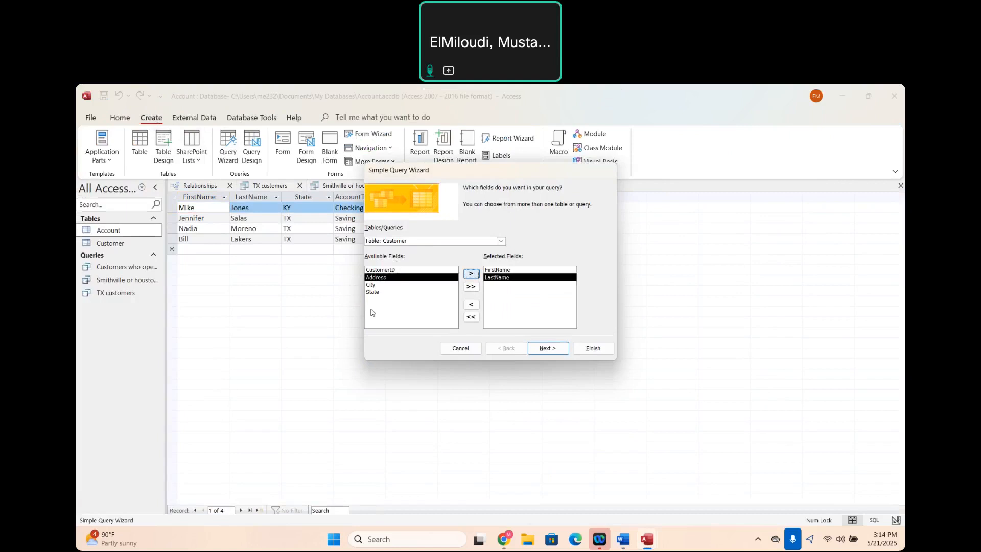
pyautogui.click(377, 293)
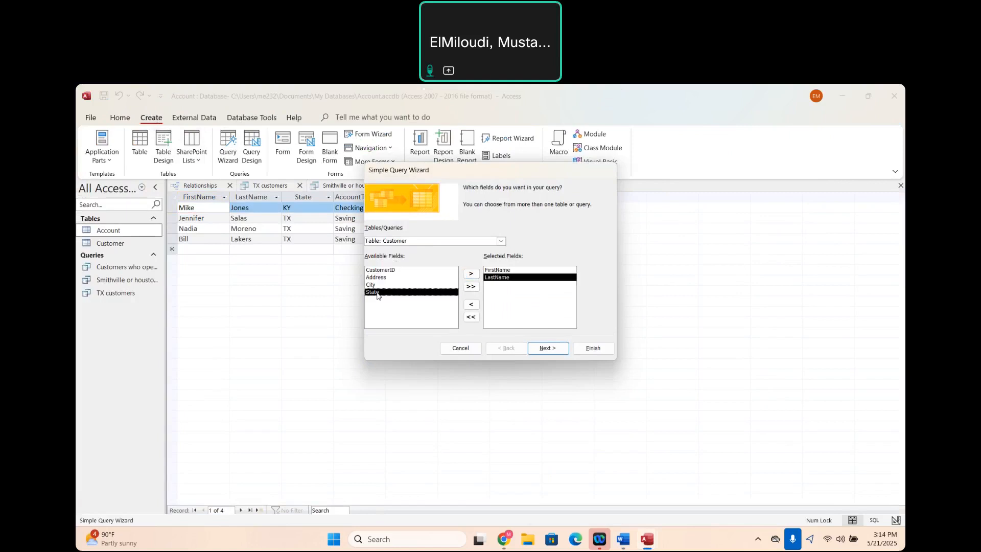
pyautogui.click(473, 275)
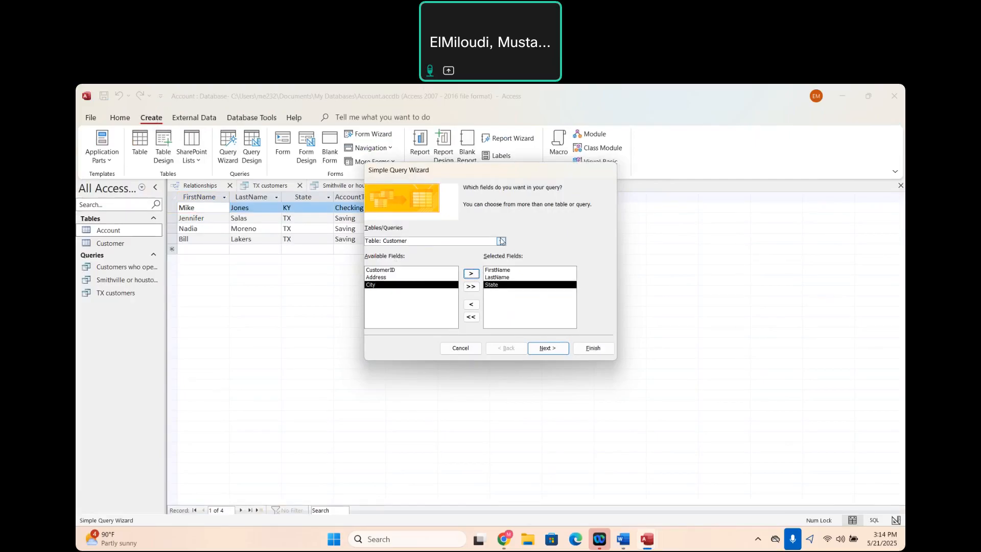
# Step: Switch the fourth query's field source to the Account table and add AccountType and Balance
pyautogui.click(501, 241)
pyautogui.click(413, 250)
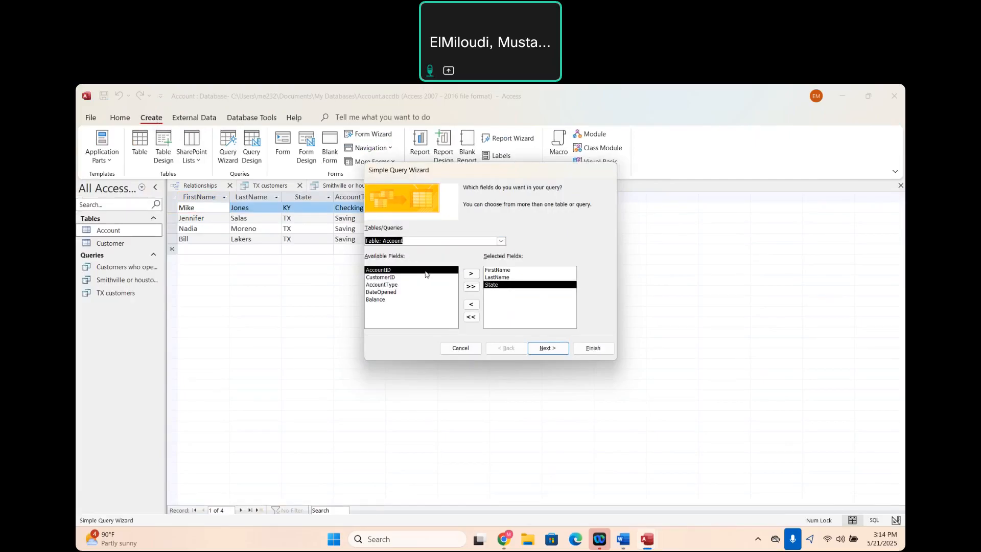
pyautogui.click(384, 284)
pyautogui.click(471, 275)
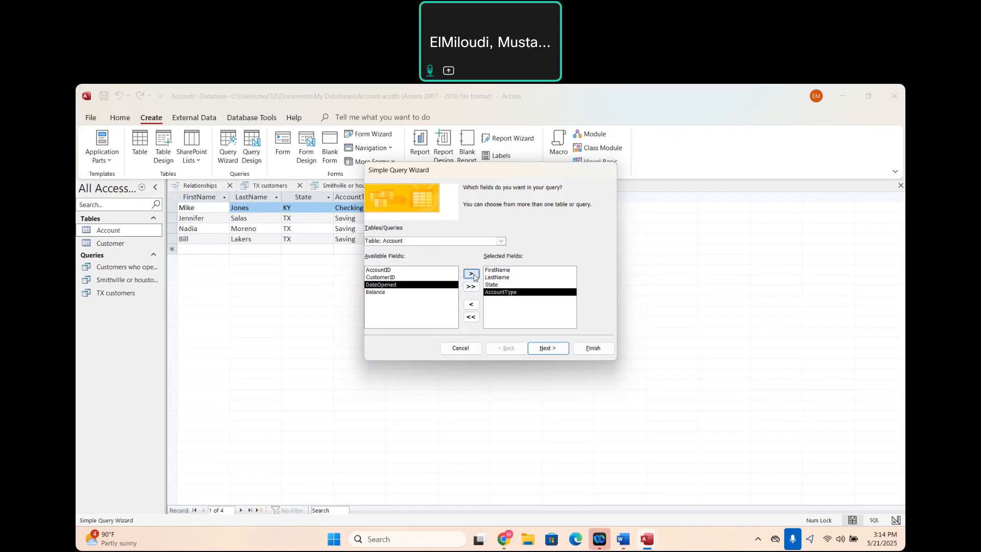
pyautogui.click(376, 292)
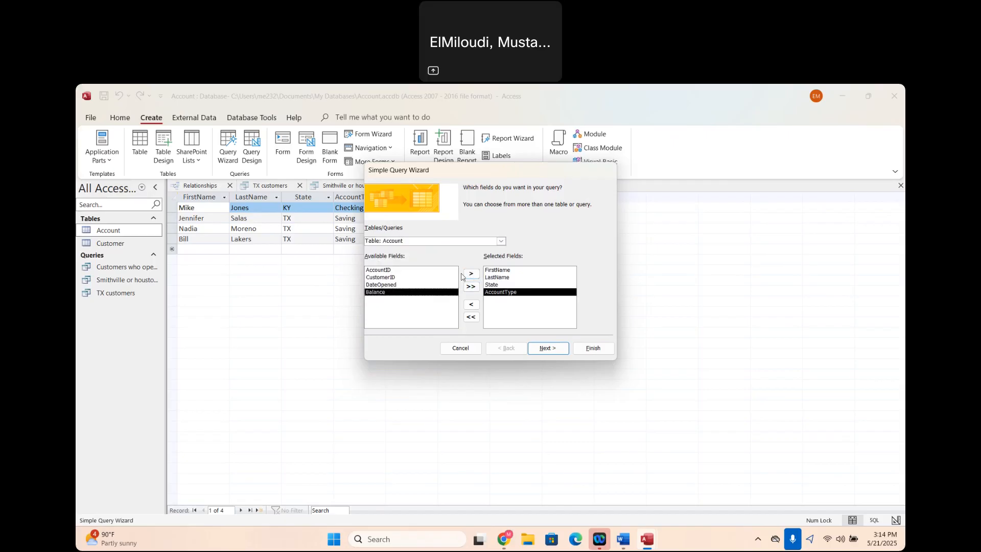
pyautogui.click(471, 274)
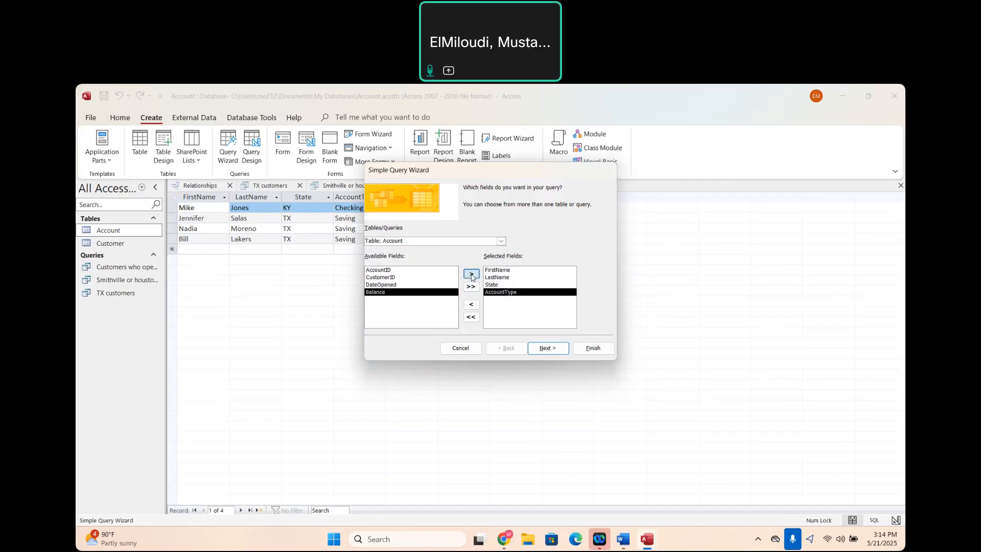
# Step: Keep the detail type, title the query Customers with checking accounts and from TX, and finish with the option to modify the query design
pyautogui.click(550, 348)
pyautogui.click(550, 348)
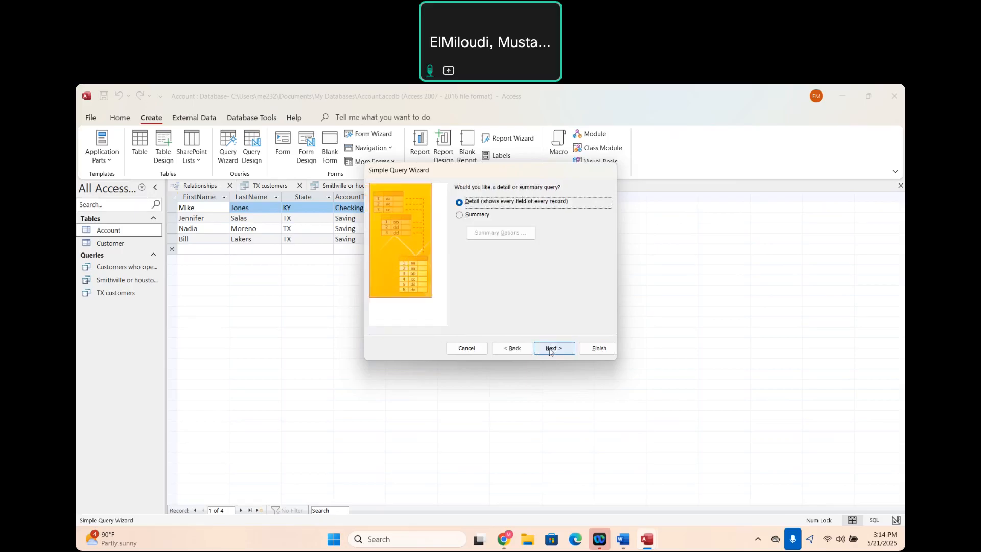
pyautogui.click(503, 203)
pyautogui.press('BackSpace')
pyautogui.press('BackSpace')
pyautogui.press('BackSpace')
pyautogui.press('BackSpace')
pyautogui.press('BackSpace')
pyautogui.press('BackSpace')
pyautogui.press('BackSpace')
pyautogui.press('BackSpace')
pyautogui.press('BackSpace')
pyautogui.press('BackSpace')
pyautogui.press('BackSpace')
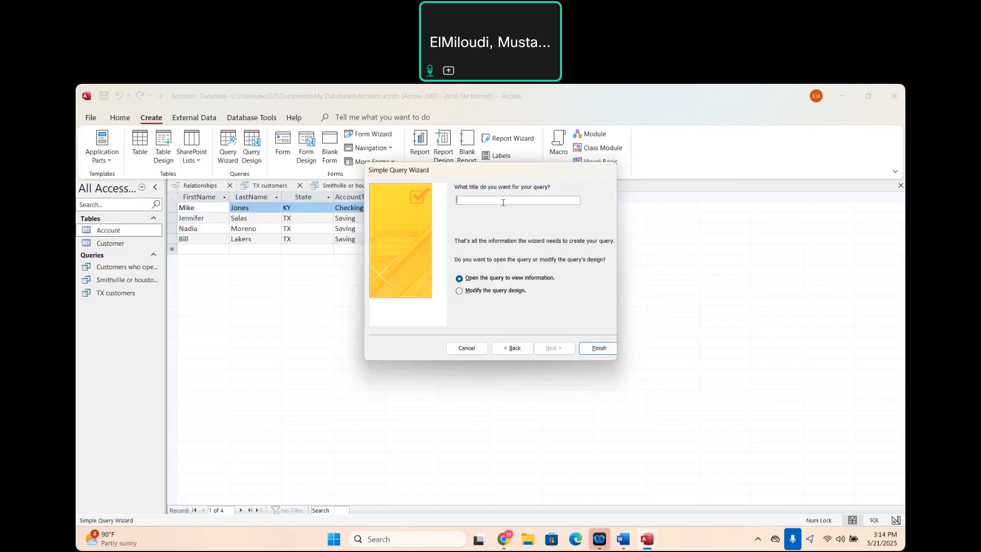
pyautogui.press('BackSpace')
pyautogui.press('BackSpace')
pyautogui.write('Customers with checking accounts and from TX')
pyautogui.click(459, 291)
pyautogui.click(596, 349)
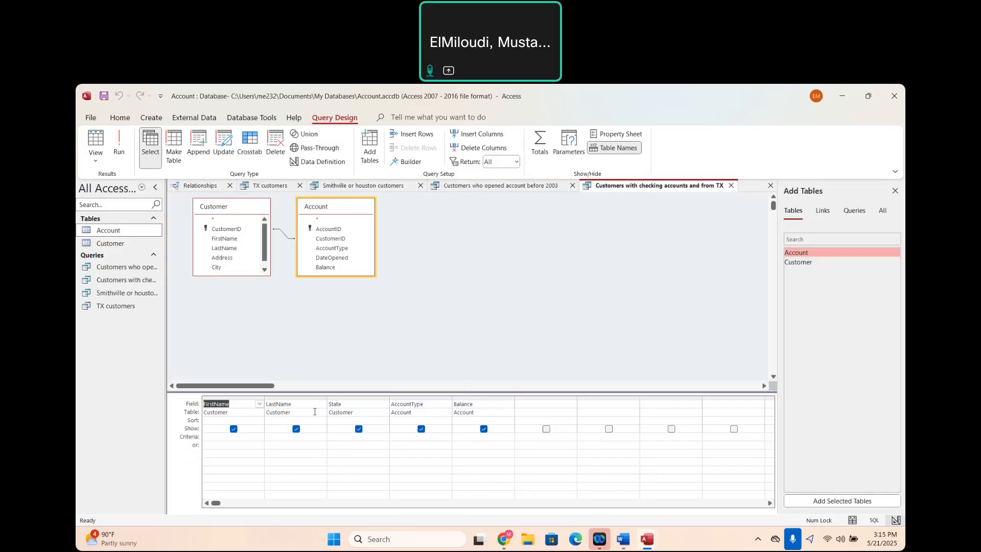
# Step: Set the AccountType criteria to Checking and the State criteria to TX, and run the query
pyautogui.click(404, 438)
pyautogui.write('Checking')
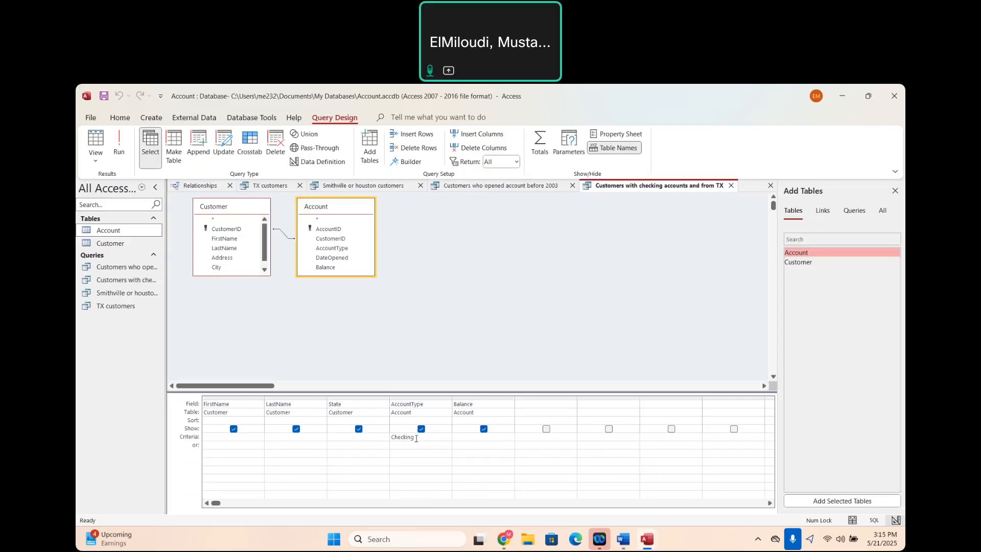
pyautogui.click(346, 437)
pyautogui.write('TX')
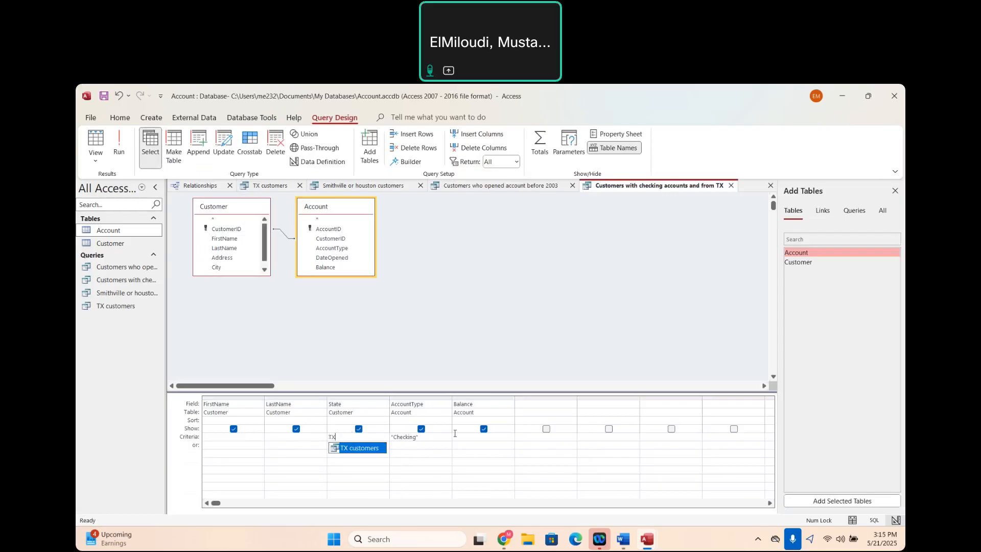
pyautogui.click(121, 146)
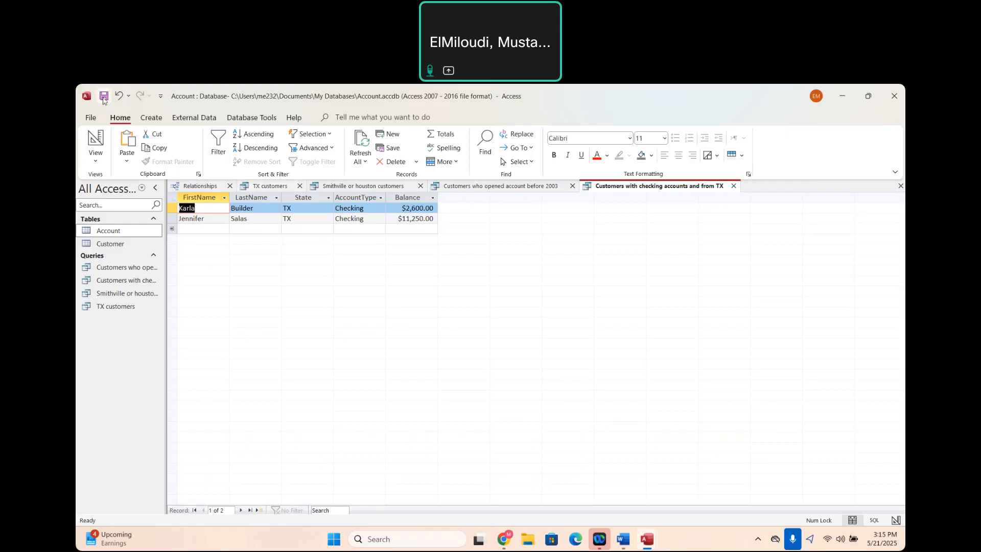
# Step: Switch to the Word assignment document to read the query required after the Texas checking-accounts one, and return to the Account database in Access
pyautogui.moveTo(624, 540)
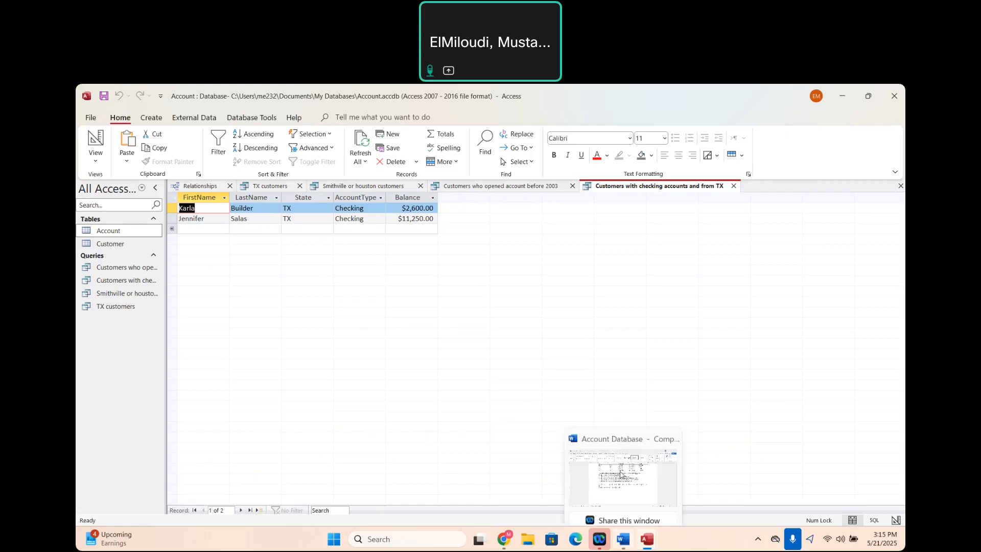
pyautogui.click(618, 471)
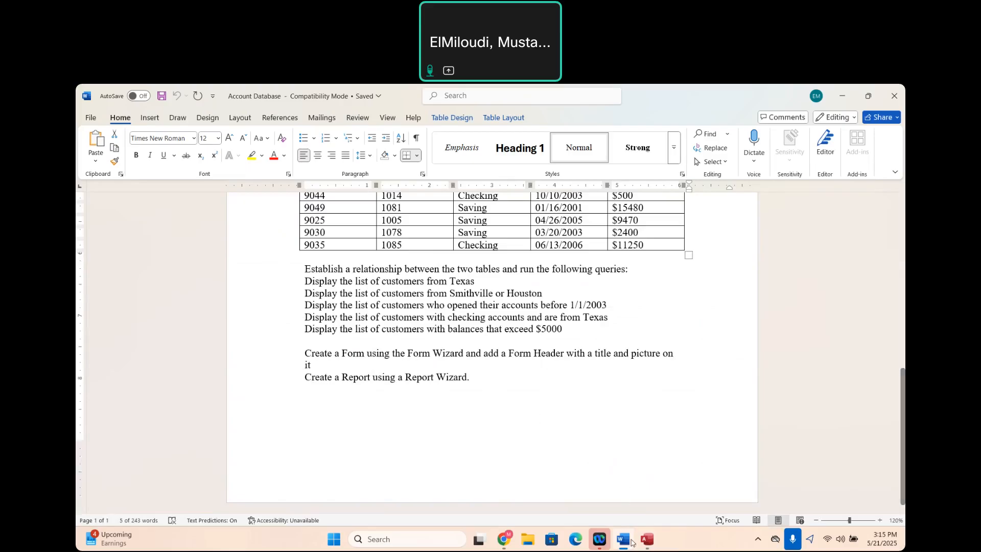
pyautogui.moveTo(647, 540)
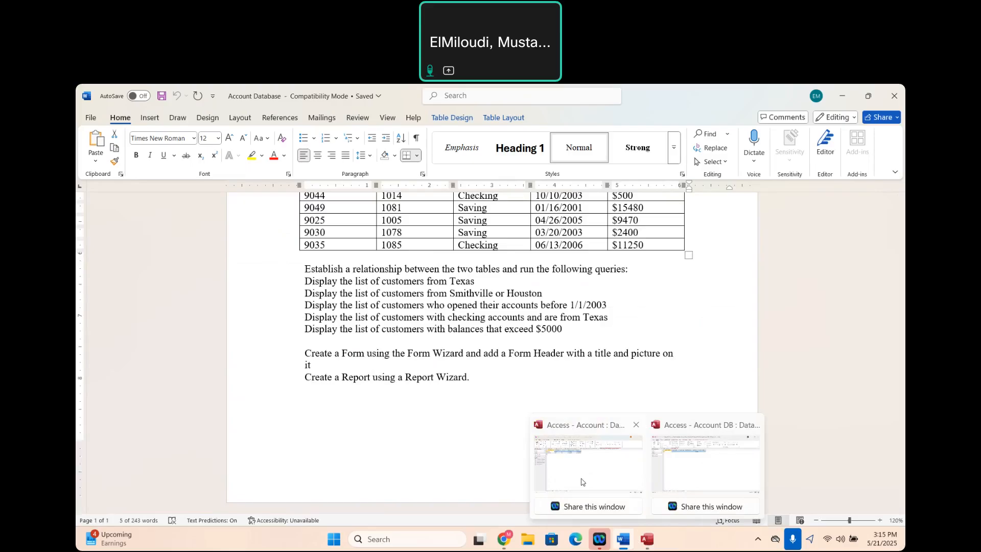
pyautogui.click(582, 482)
# Step: Start a fifth simple query with the Query Wizard and add FirstName, LastName and State from the Customer table
pyautogui.click(151, 117)
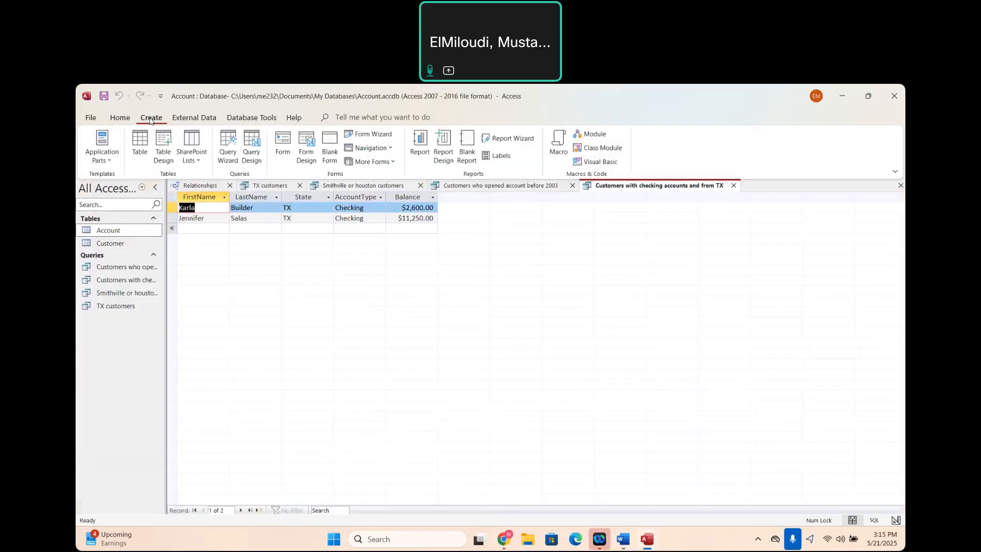
pyautogui.click(228, 147)
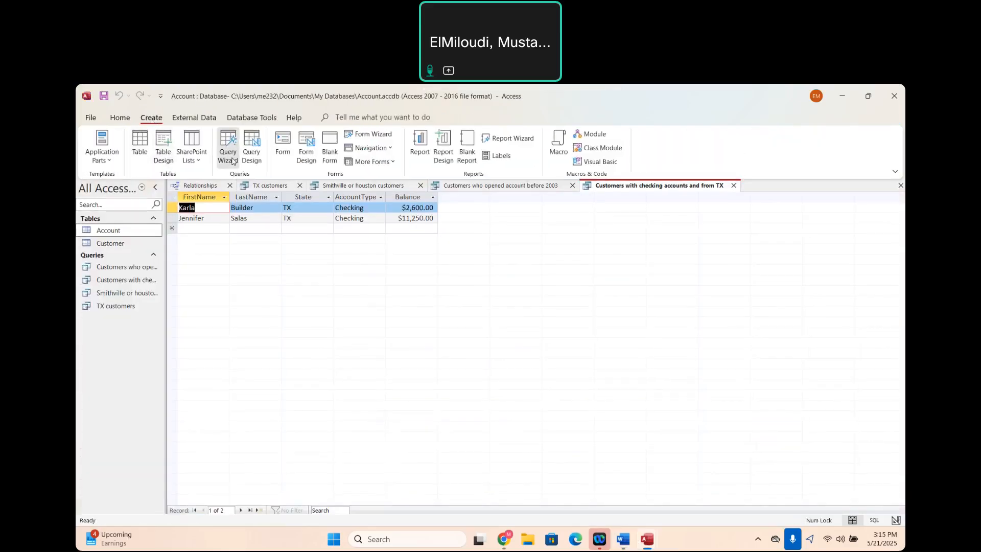
pyautogui.click(531, 338)
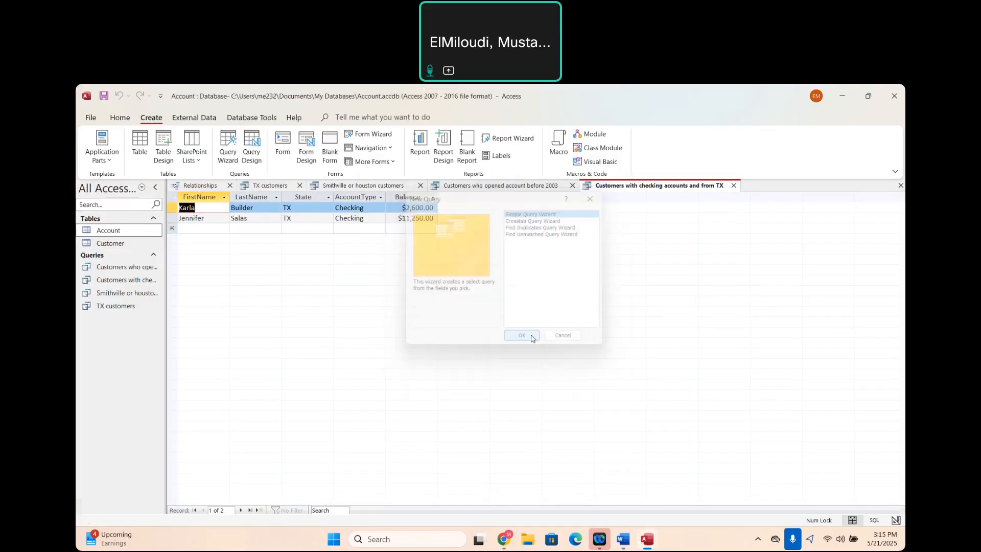
pyautogui.click(503, 242)
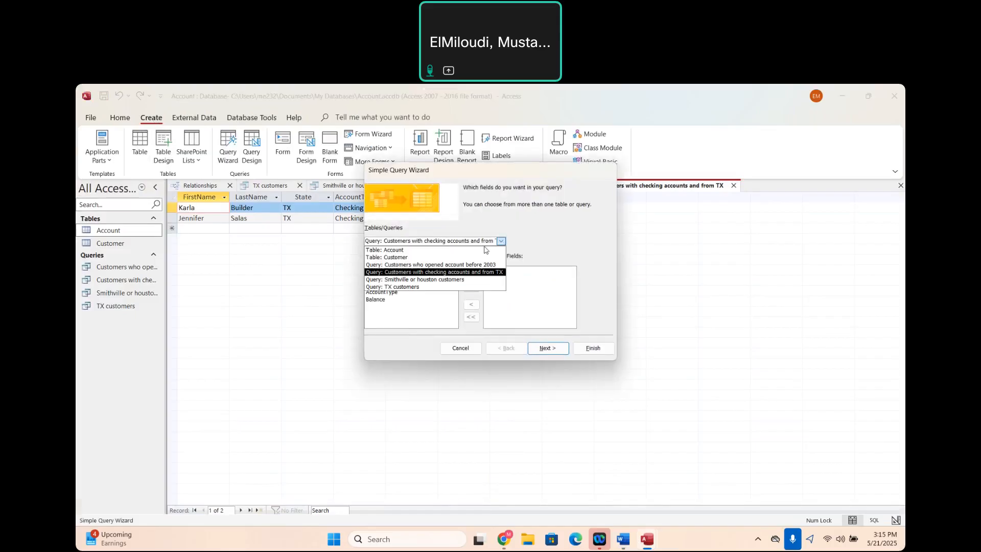
pyautogui.click(417, 258)
pyautogui.click(405, 278)
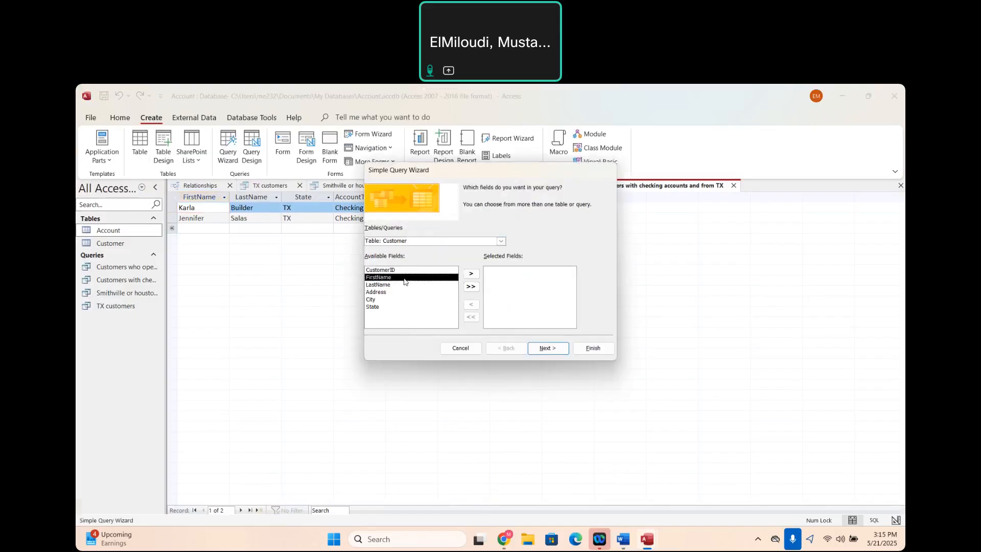
pyautogui.click(471, 274)
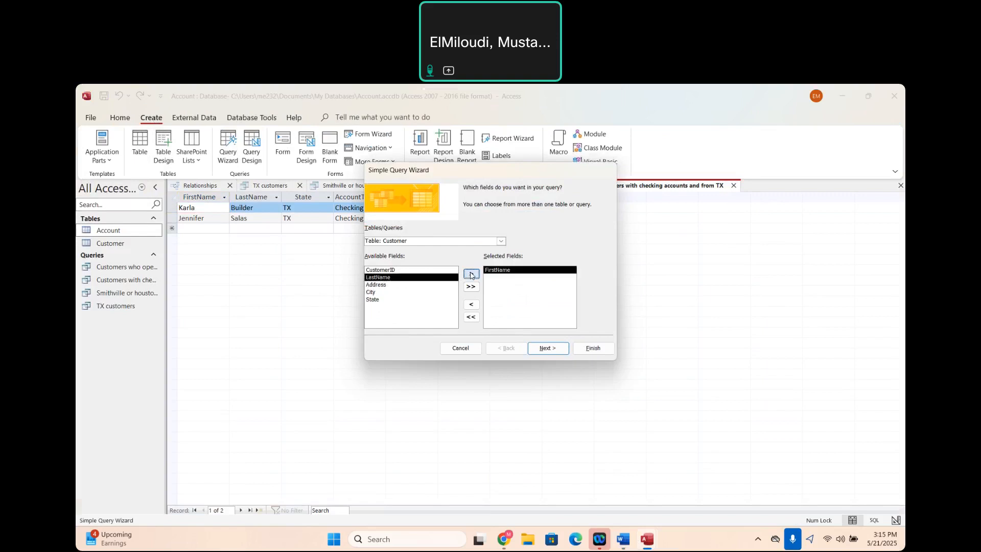
pyautogui.click(471, 275)
pyautogui.click(381, 293)
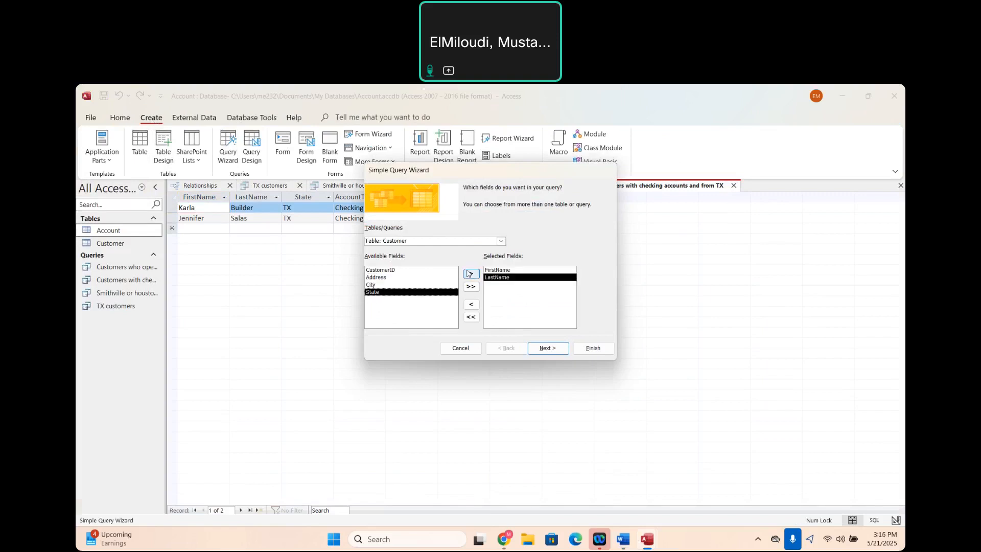
pyautogui.click(469, 274)
# Step: Switch the fifth query's field source to the Account table and add AccountType, DateOpened and Balance
pyautogui.click(501, 241)
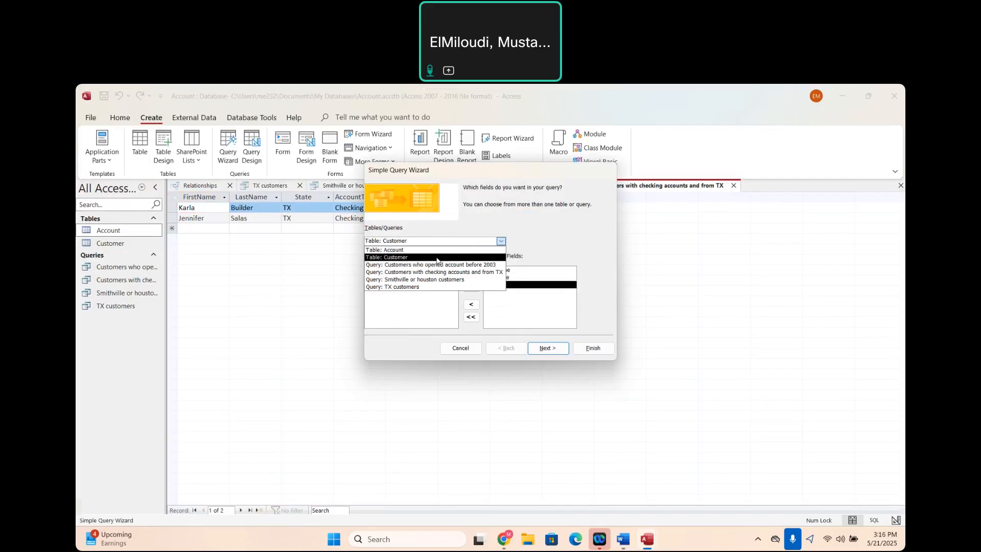
pyautogui.click(387, 251)
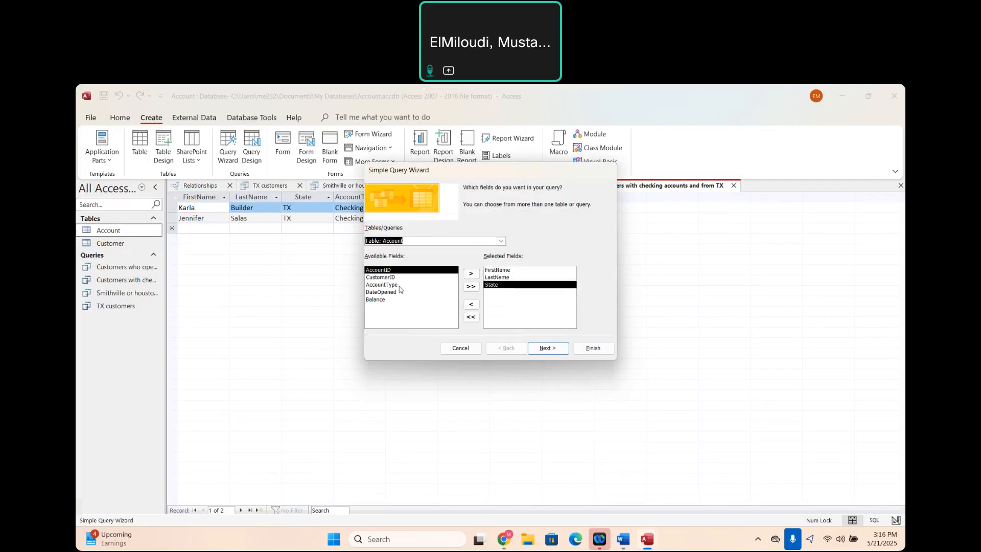
pyautogui.click(398, 284)
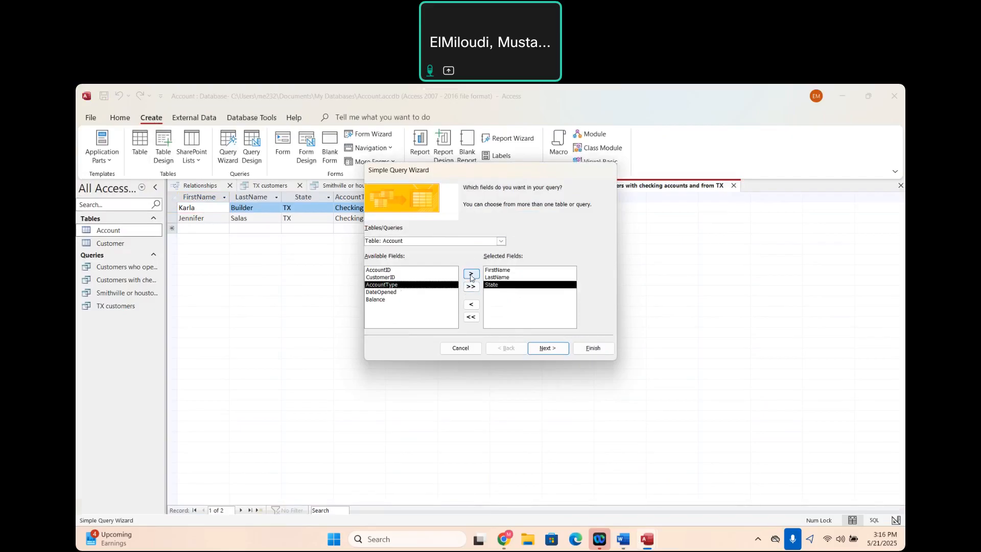
pyautogui.click(471, 276)
pyautogui.click(471, 276)
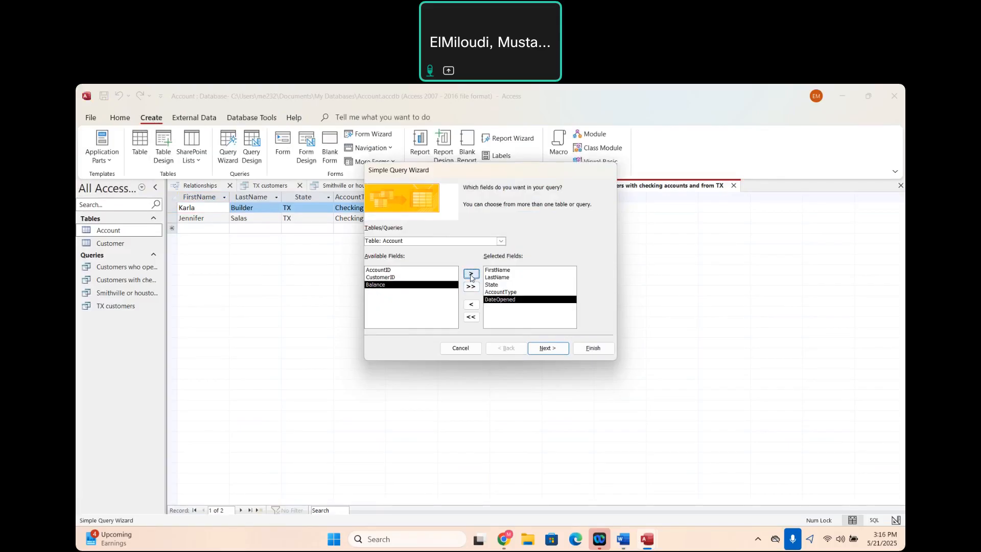
pyautogui.click(471, 276)
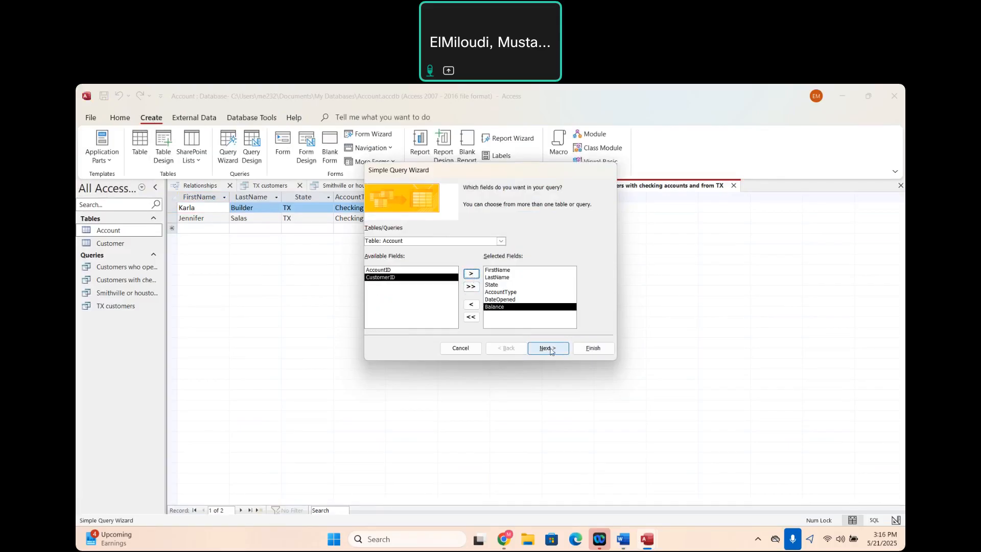
# Step: Keep the detail type, title the query Customers exceeding 5000, and finish with the option to modify the query design
pyautogui.click(551, 349)
pyautogui.click(551, 349)
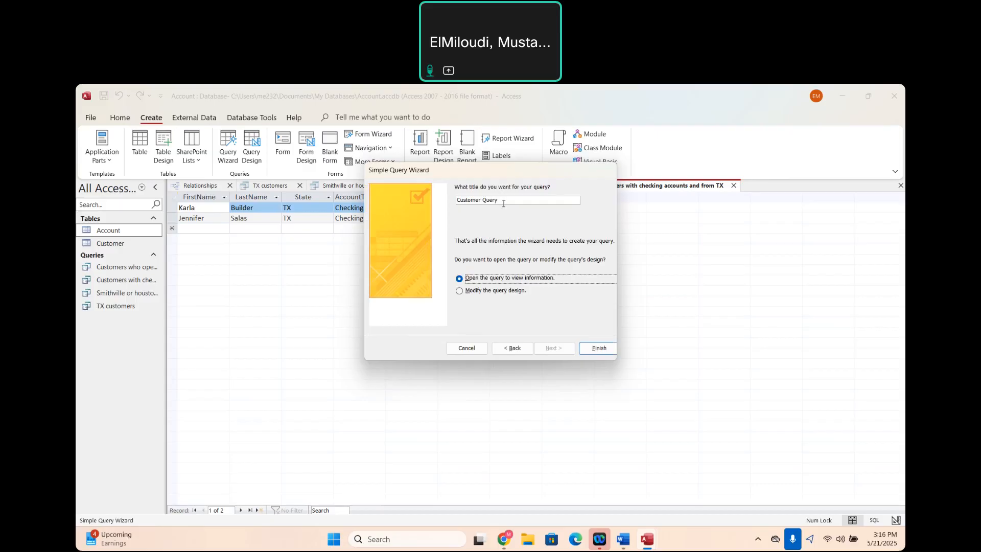
pyautogui.doubleClick(503, 204)
pyautogui.press('BackSpace')
pyautogui.press('BackSpace')
pyautogui.press('BackSpace')
pyautogui.press('BackSpace')
pyautogui.press('BackSpace')
pyautogui.press('BackSpace')
pyautogui.press('BackSpace')
pyautogui.press('BackSpace')
pyautogui.press('BackSpace')
pyautogui.press('BackSpace')
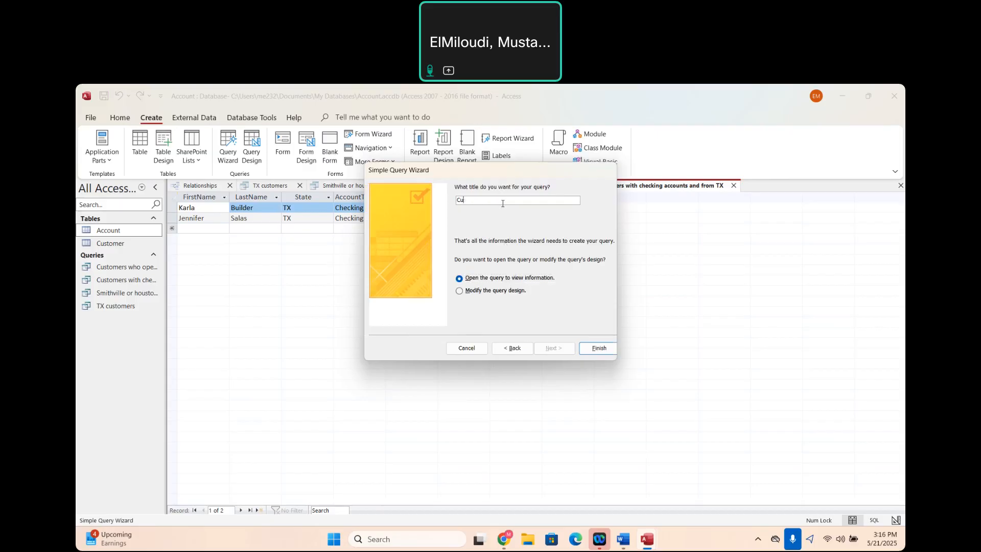
pyautogui.write('Customers exceeding 5000')
pyautogui.click(471, 290)
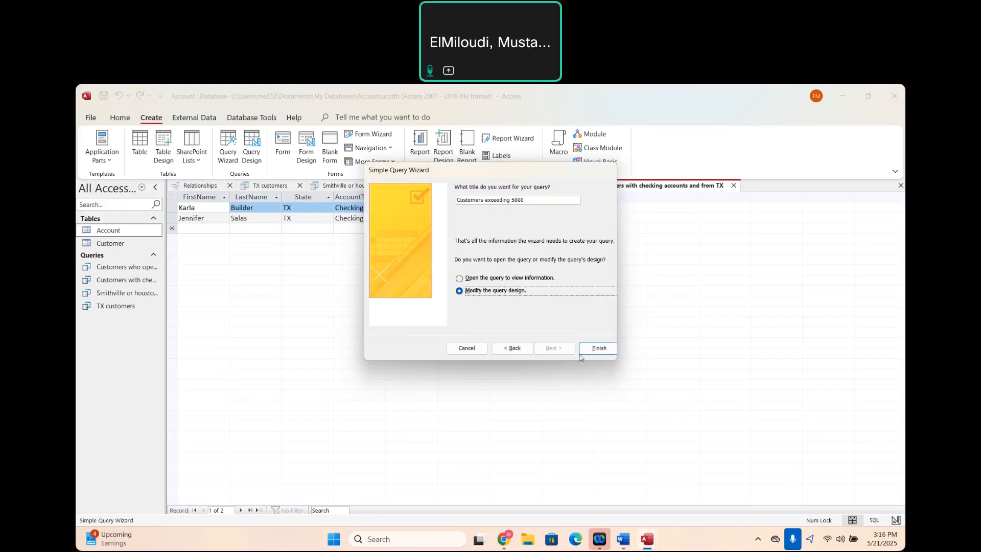
pyautogui.click(599, 349)
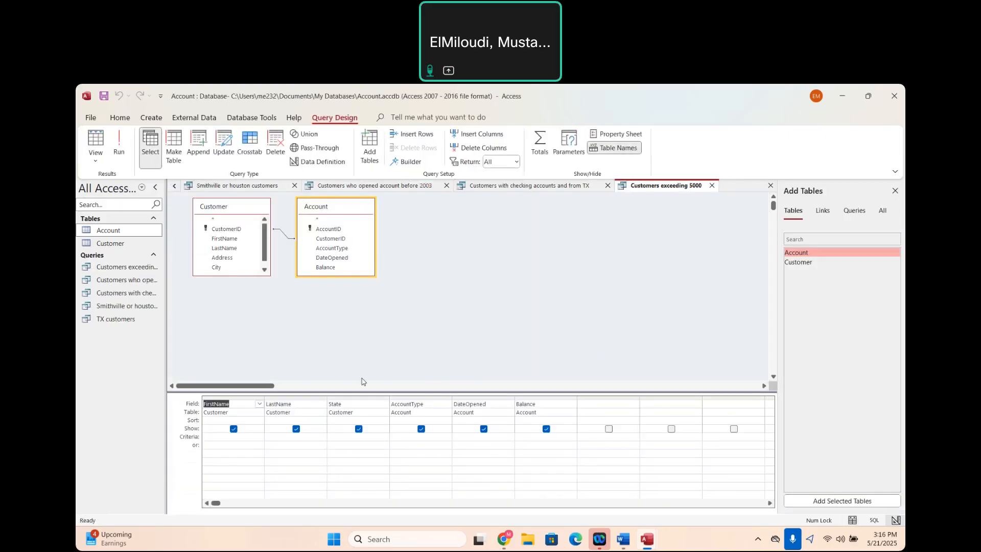
# Step: Set the Balance criteria to >5000 and run the query
pyautogui.click(532, 437)
pyautogui.write('>5000')
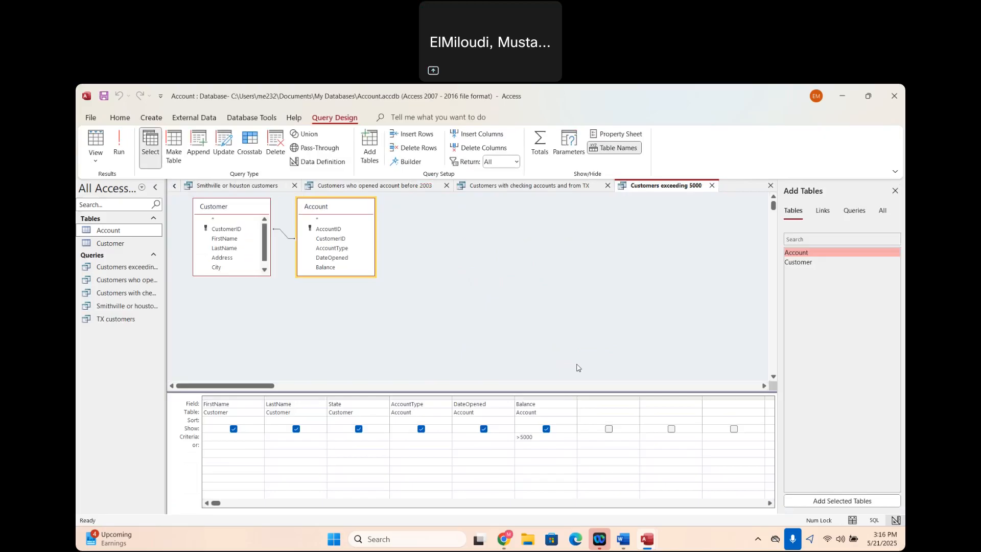
pyautogui.click(119, 143)
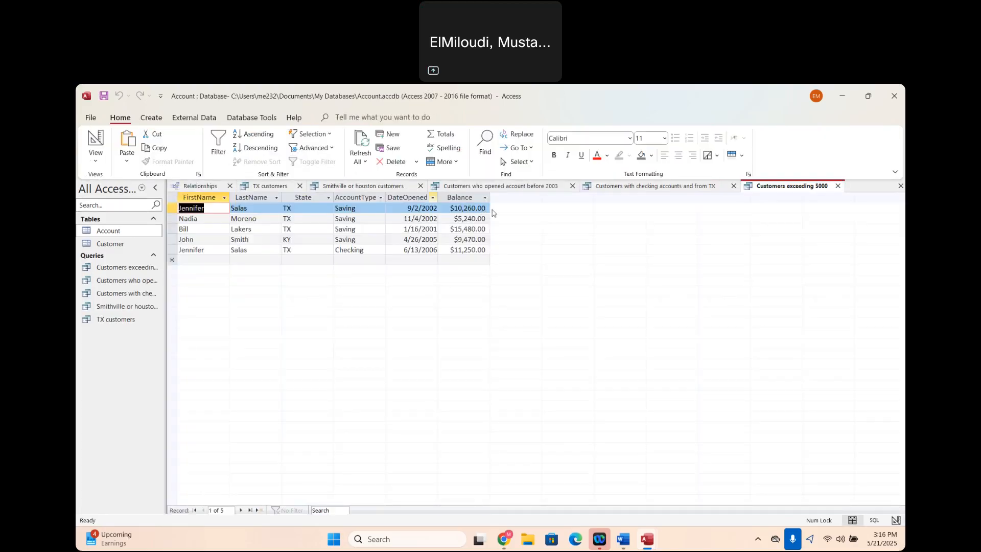